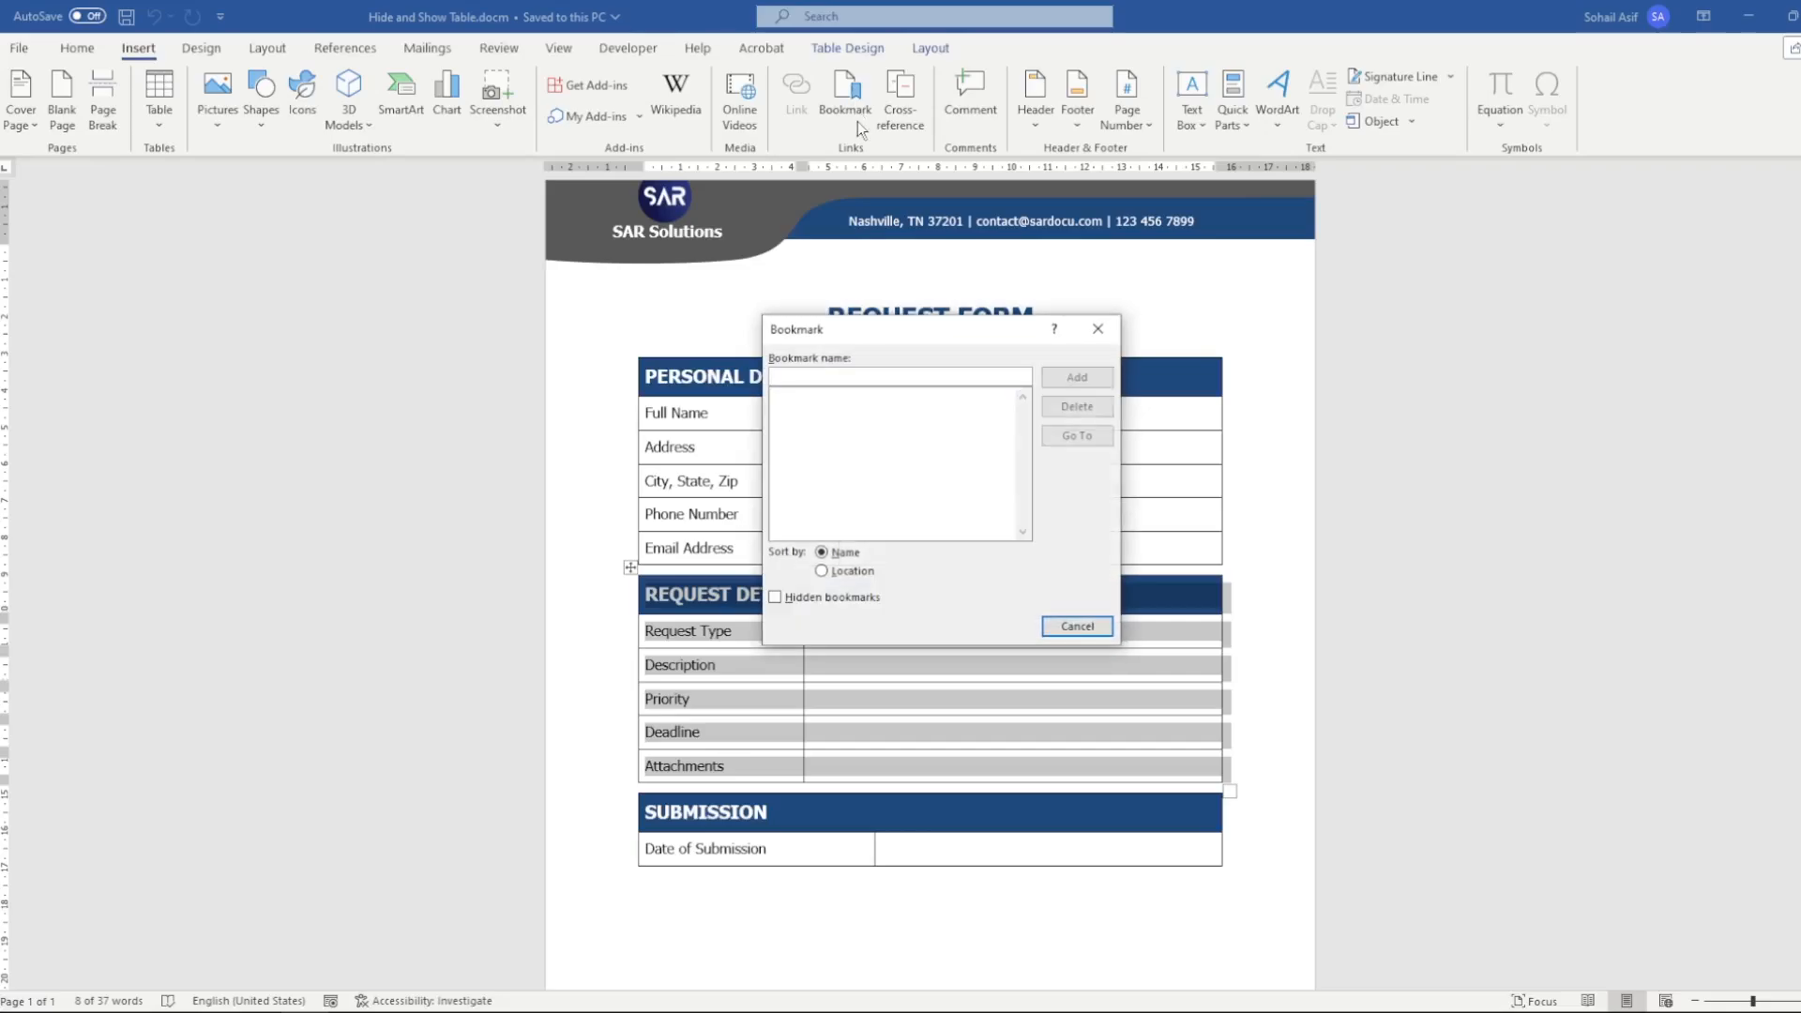
Add a bookmark named Test_tableReq for the selected Request Details table
text(Test)
key(BackSpace)
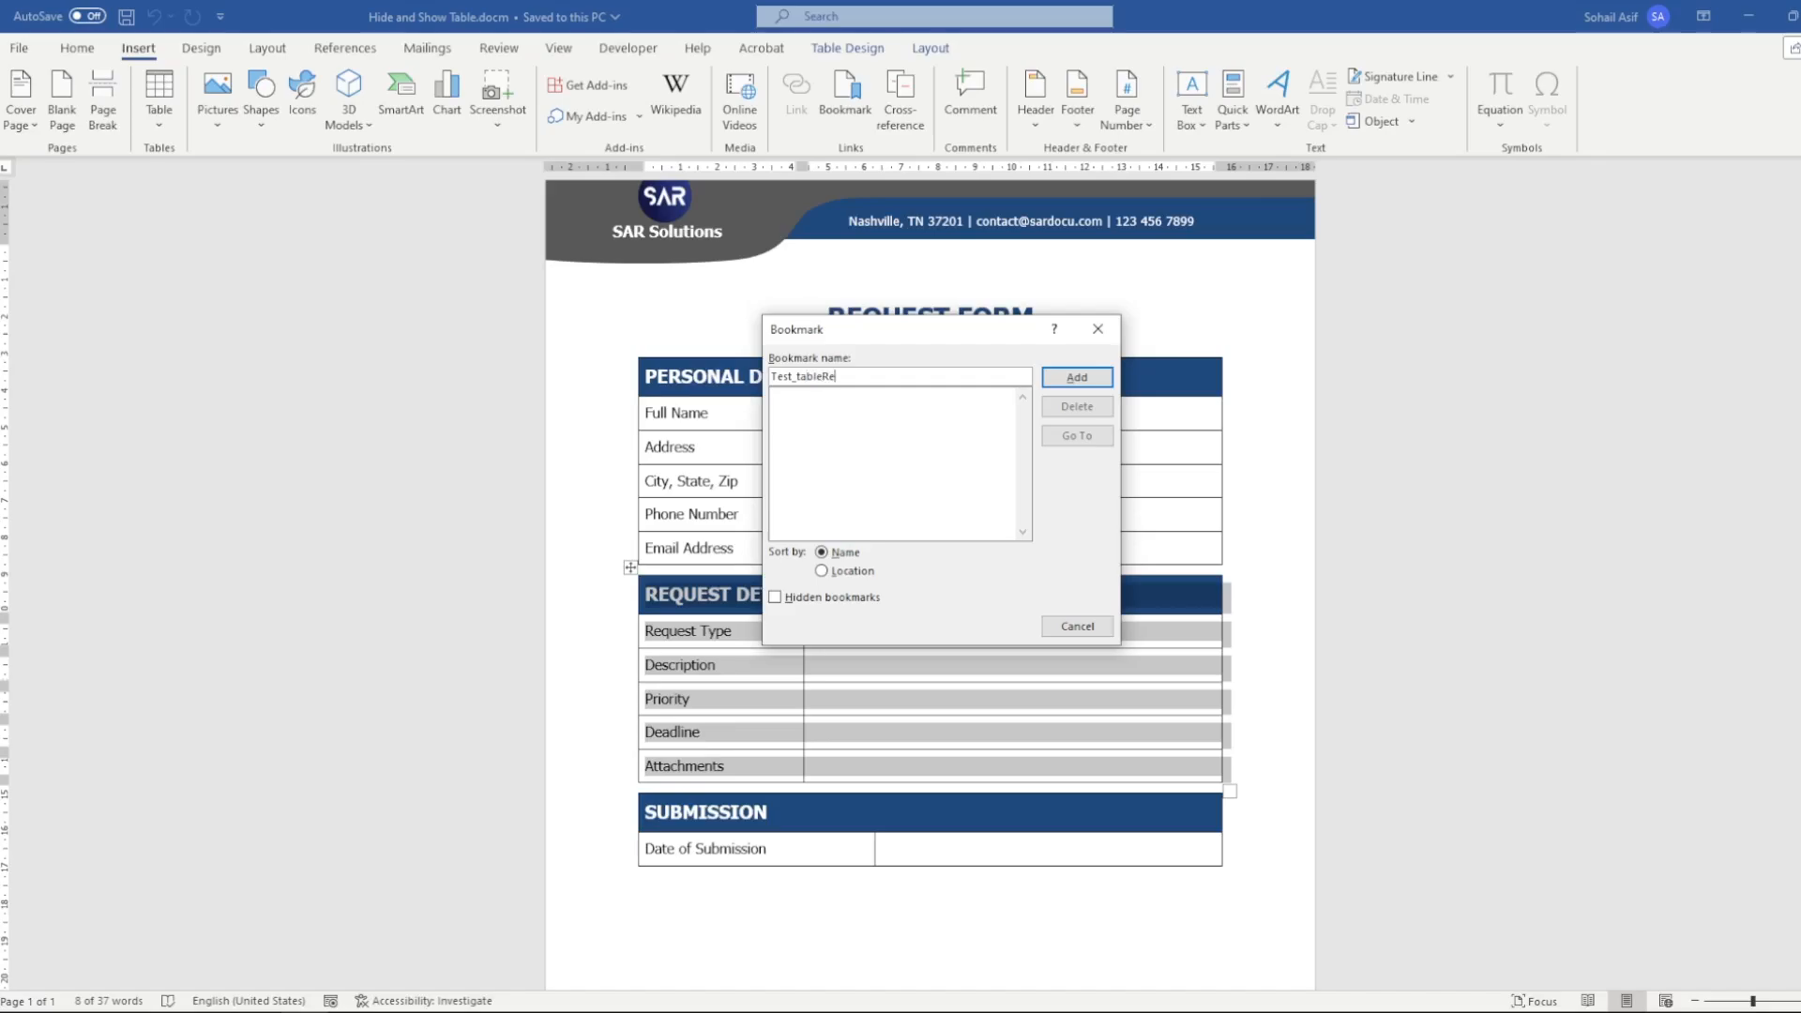
click(1077, 377)
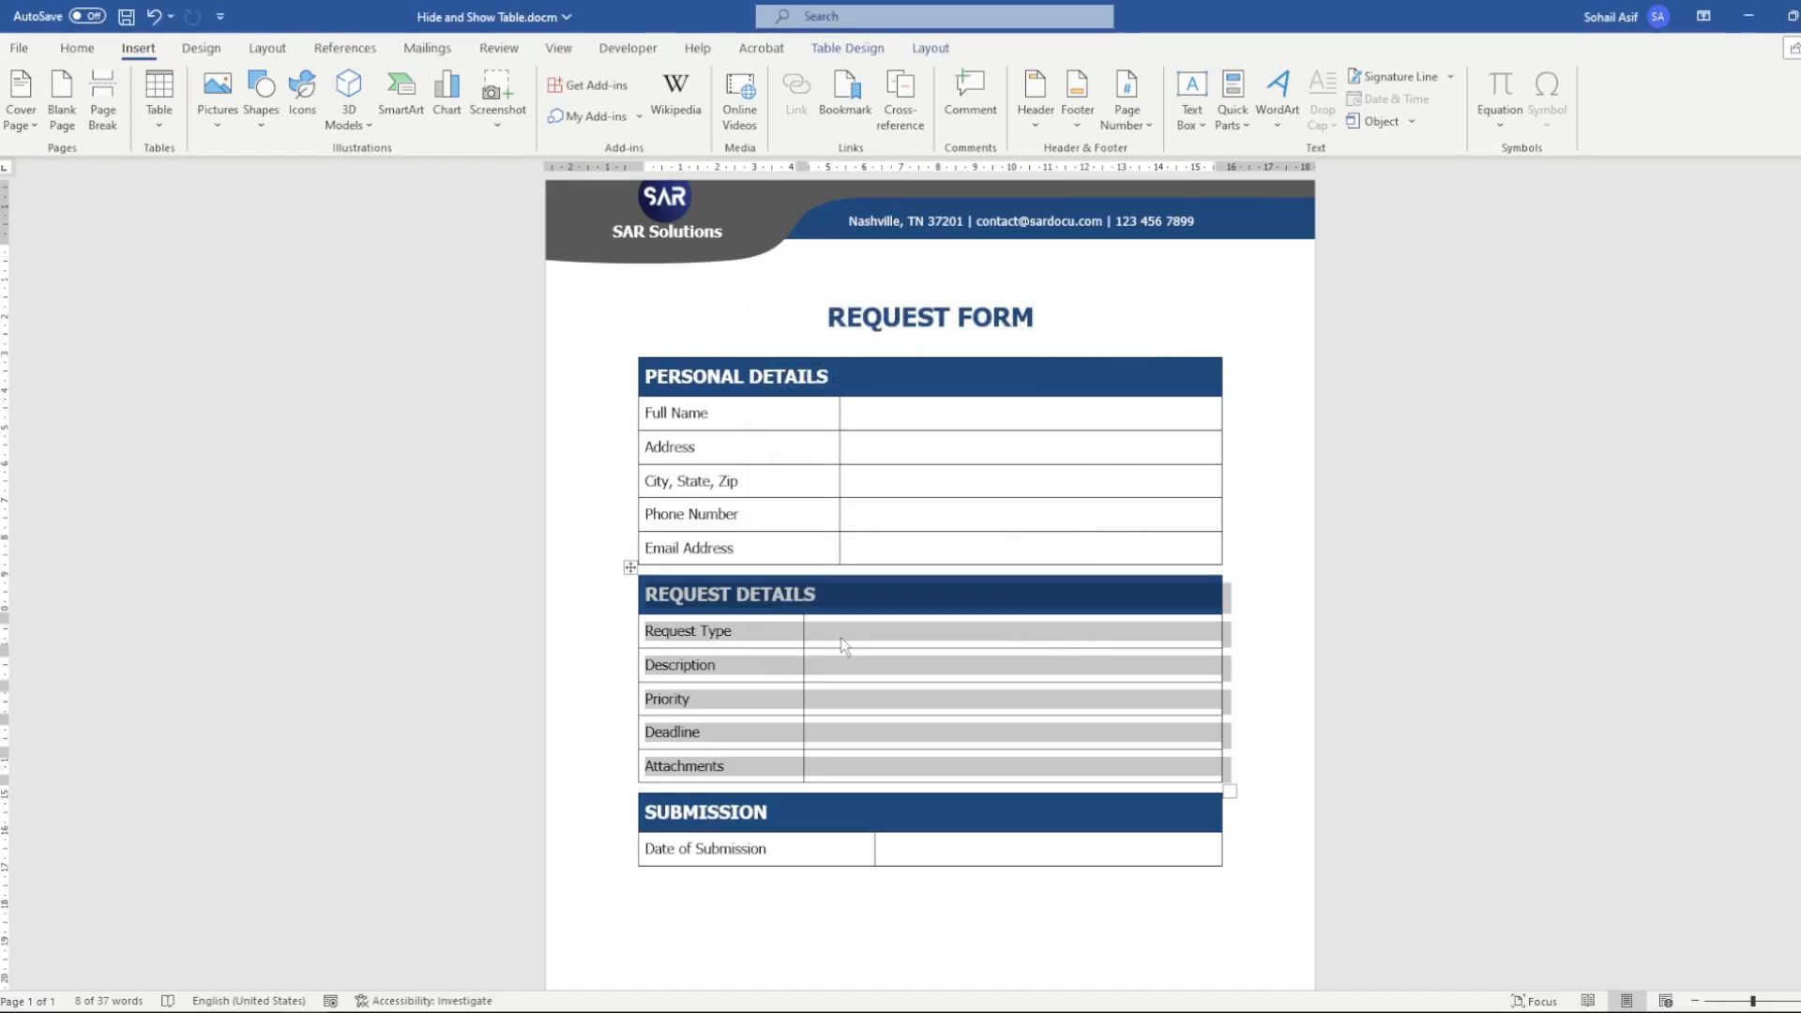
click(841, 638)
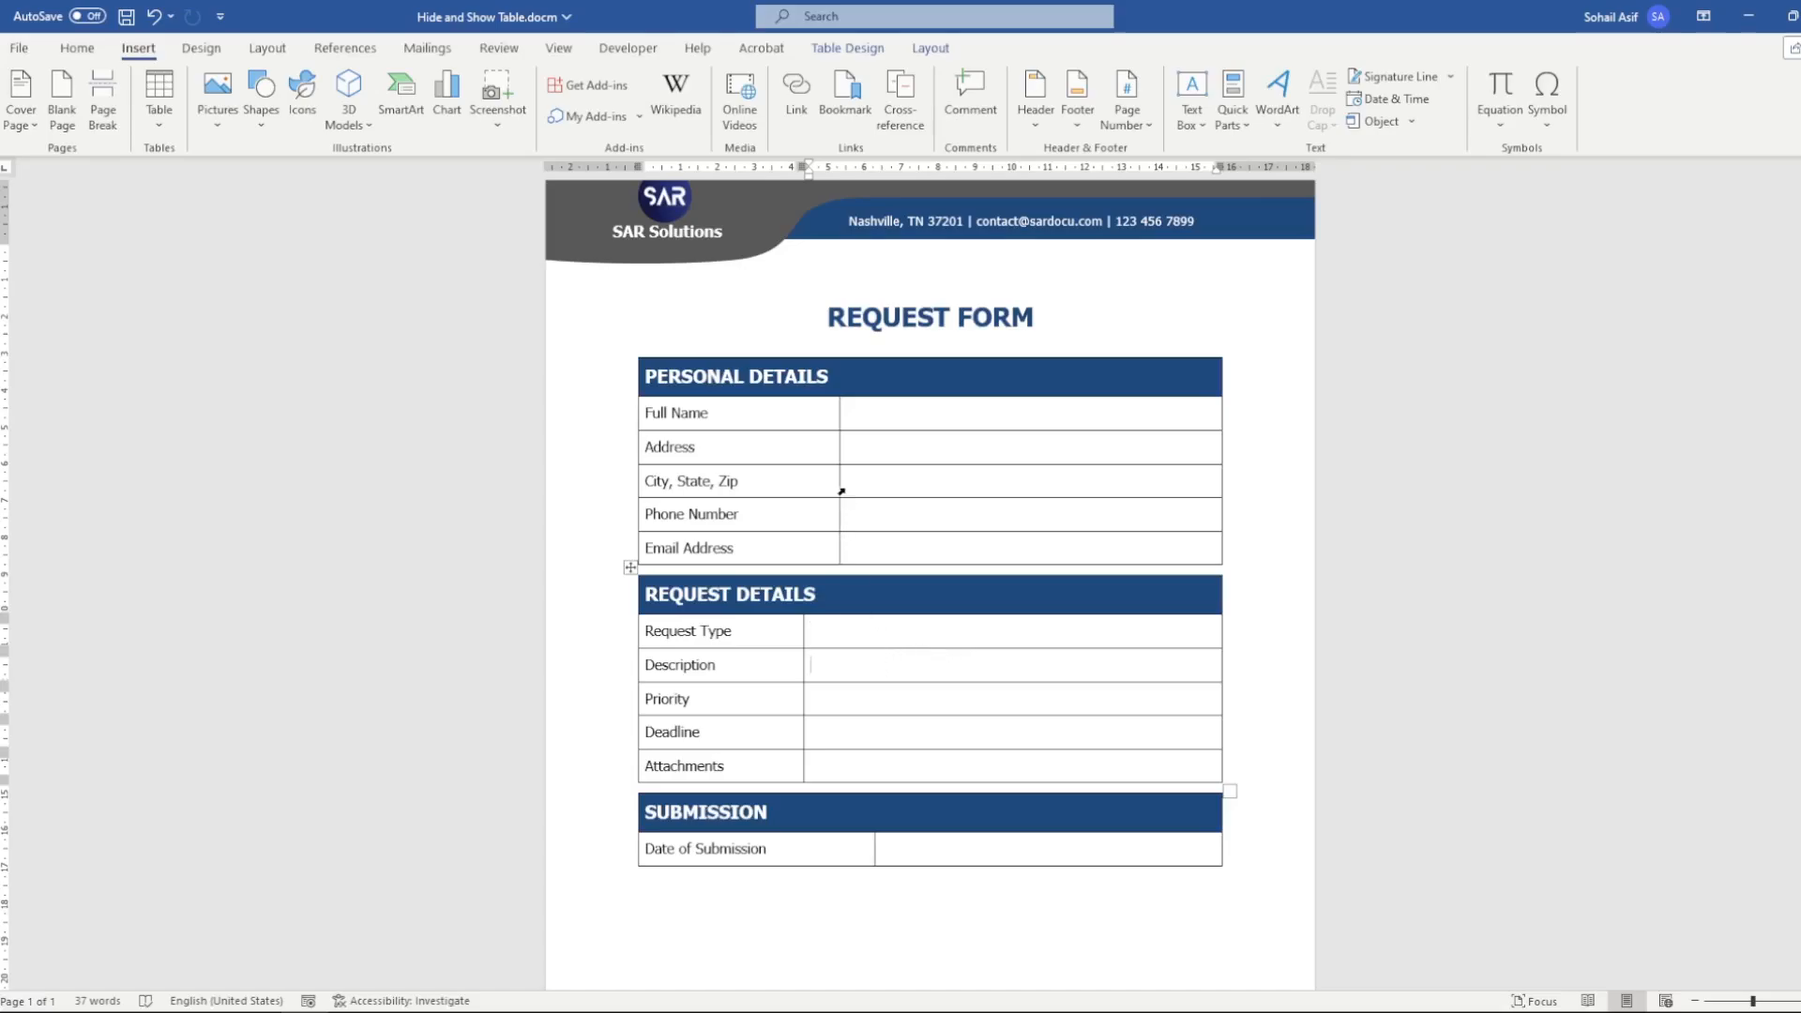
Insert an empty line below the REQUEST FORM title
click(1059, 318)
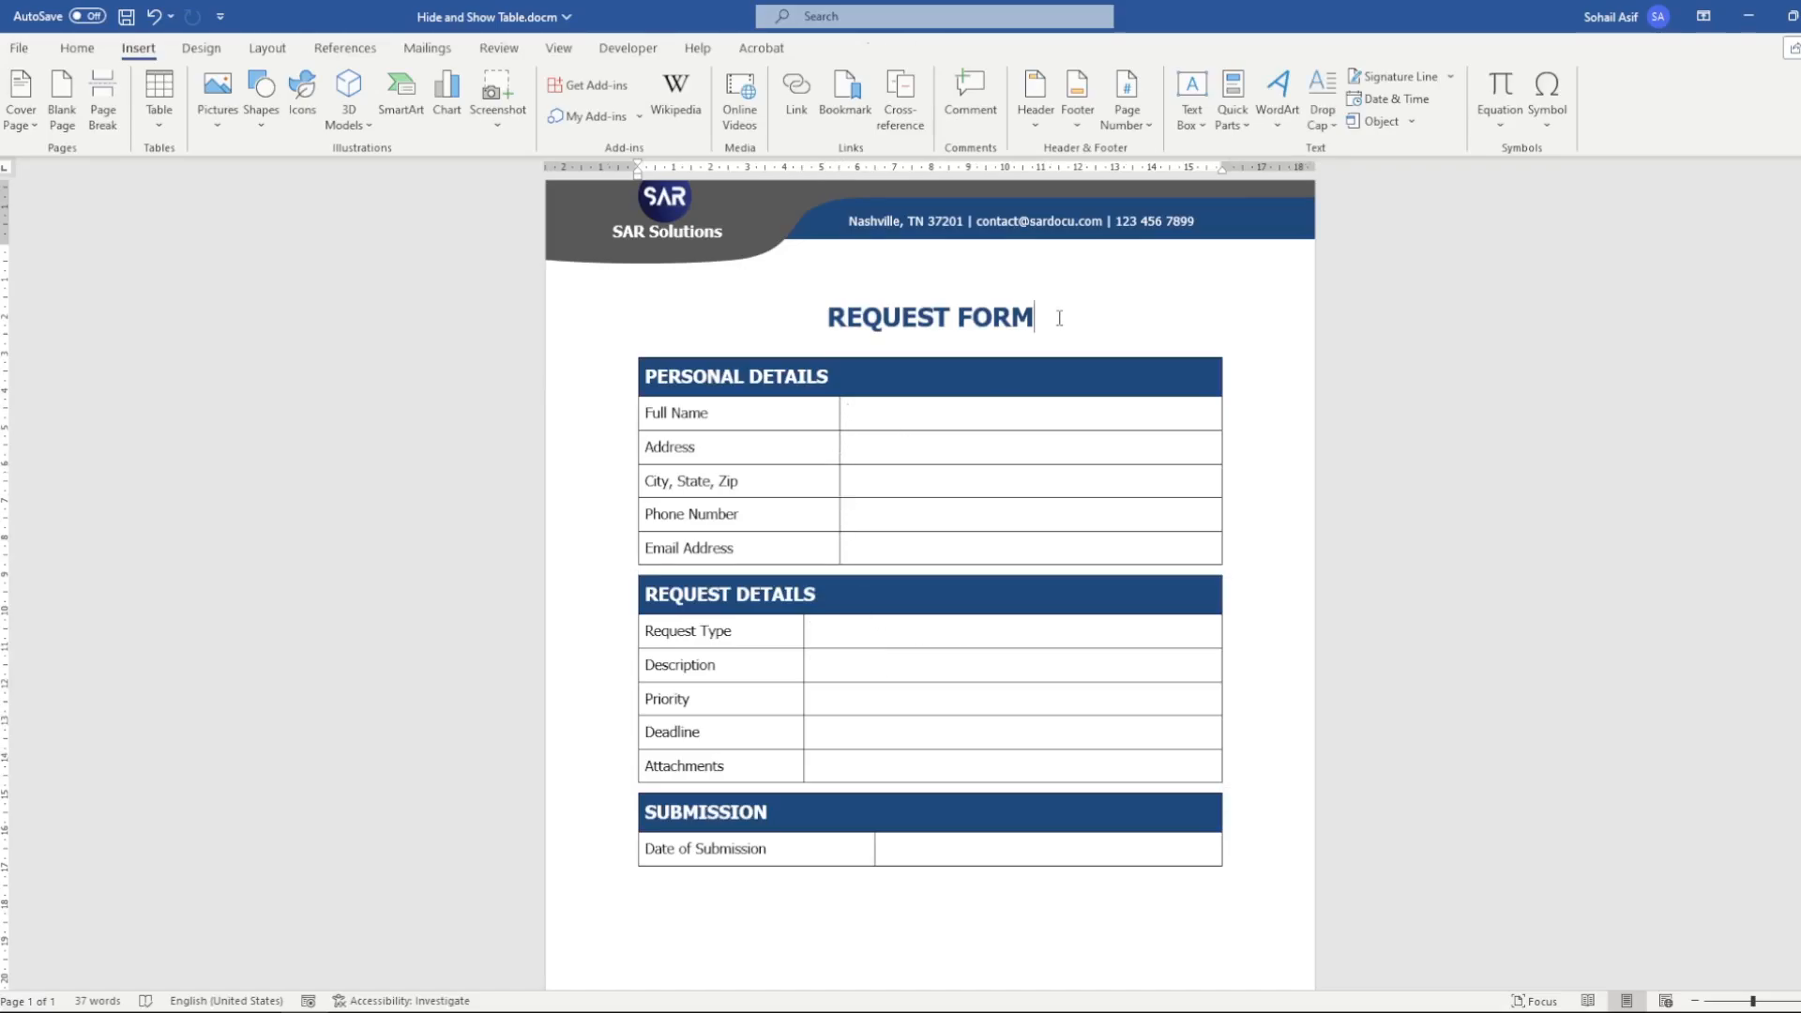
key(Return)
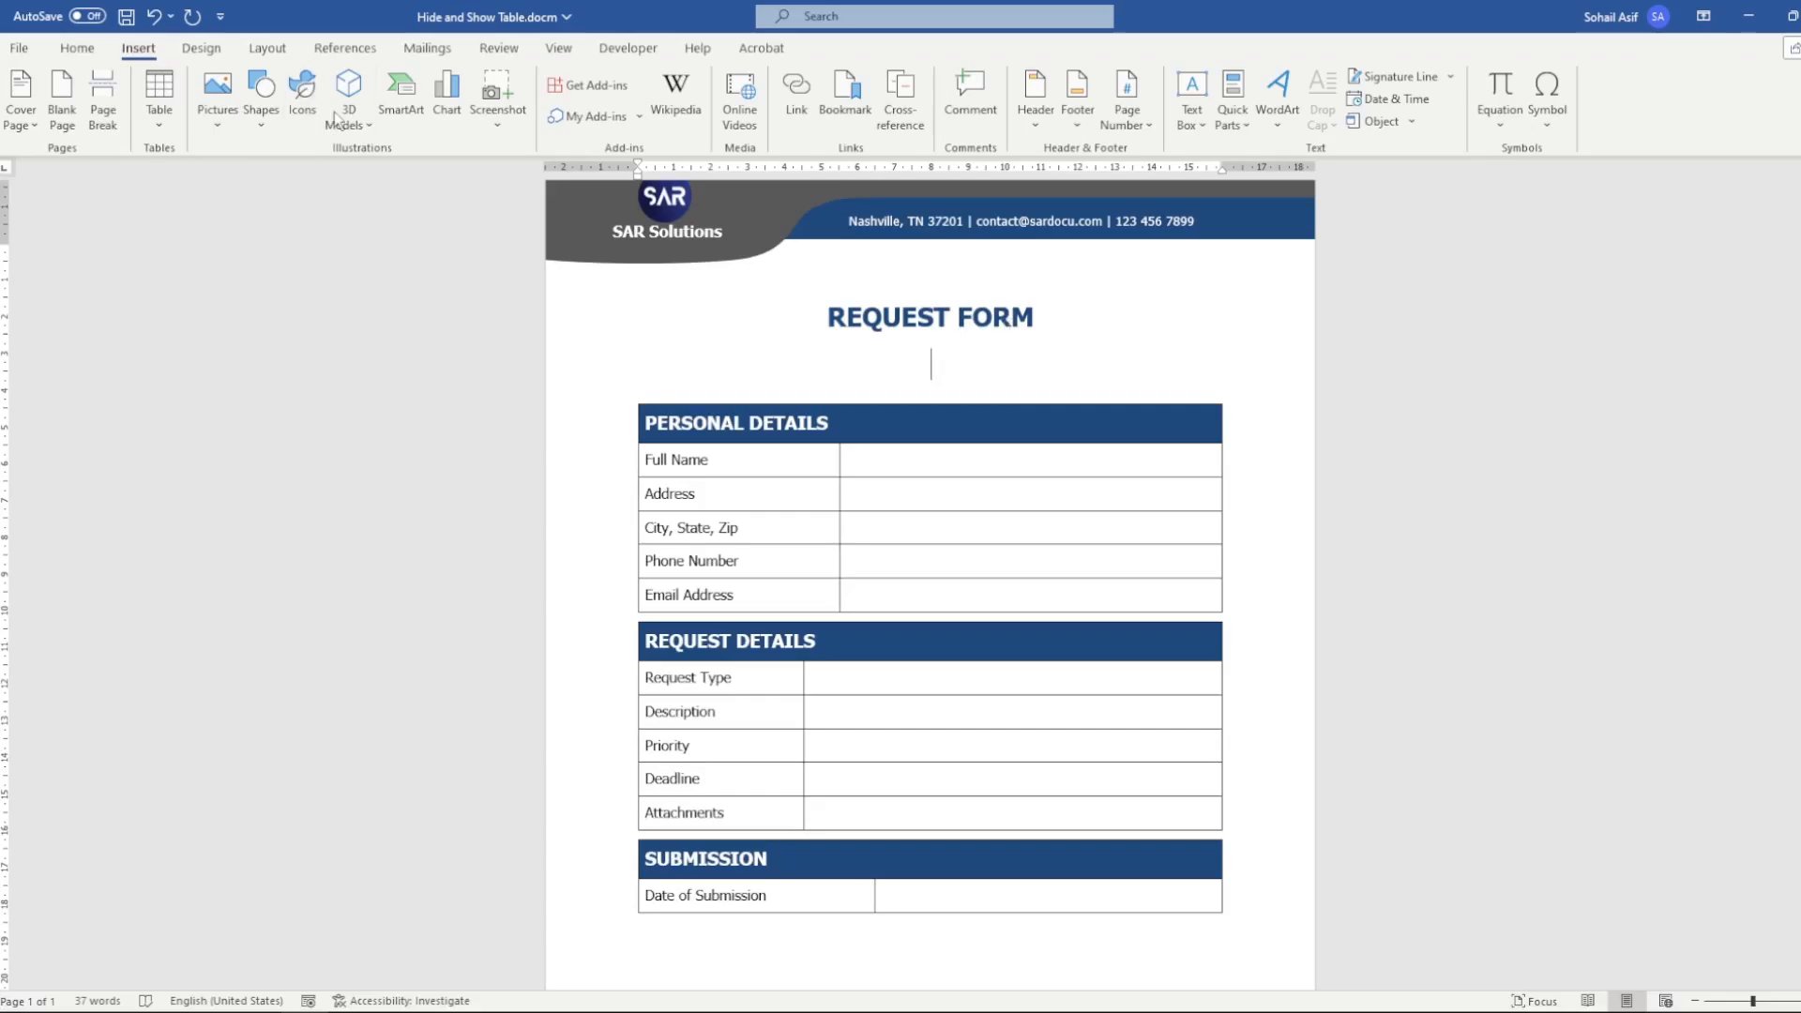
click(598, 54)
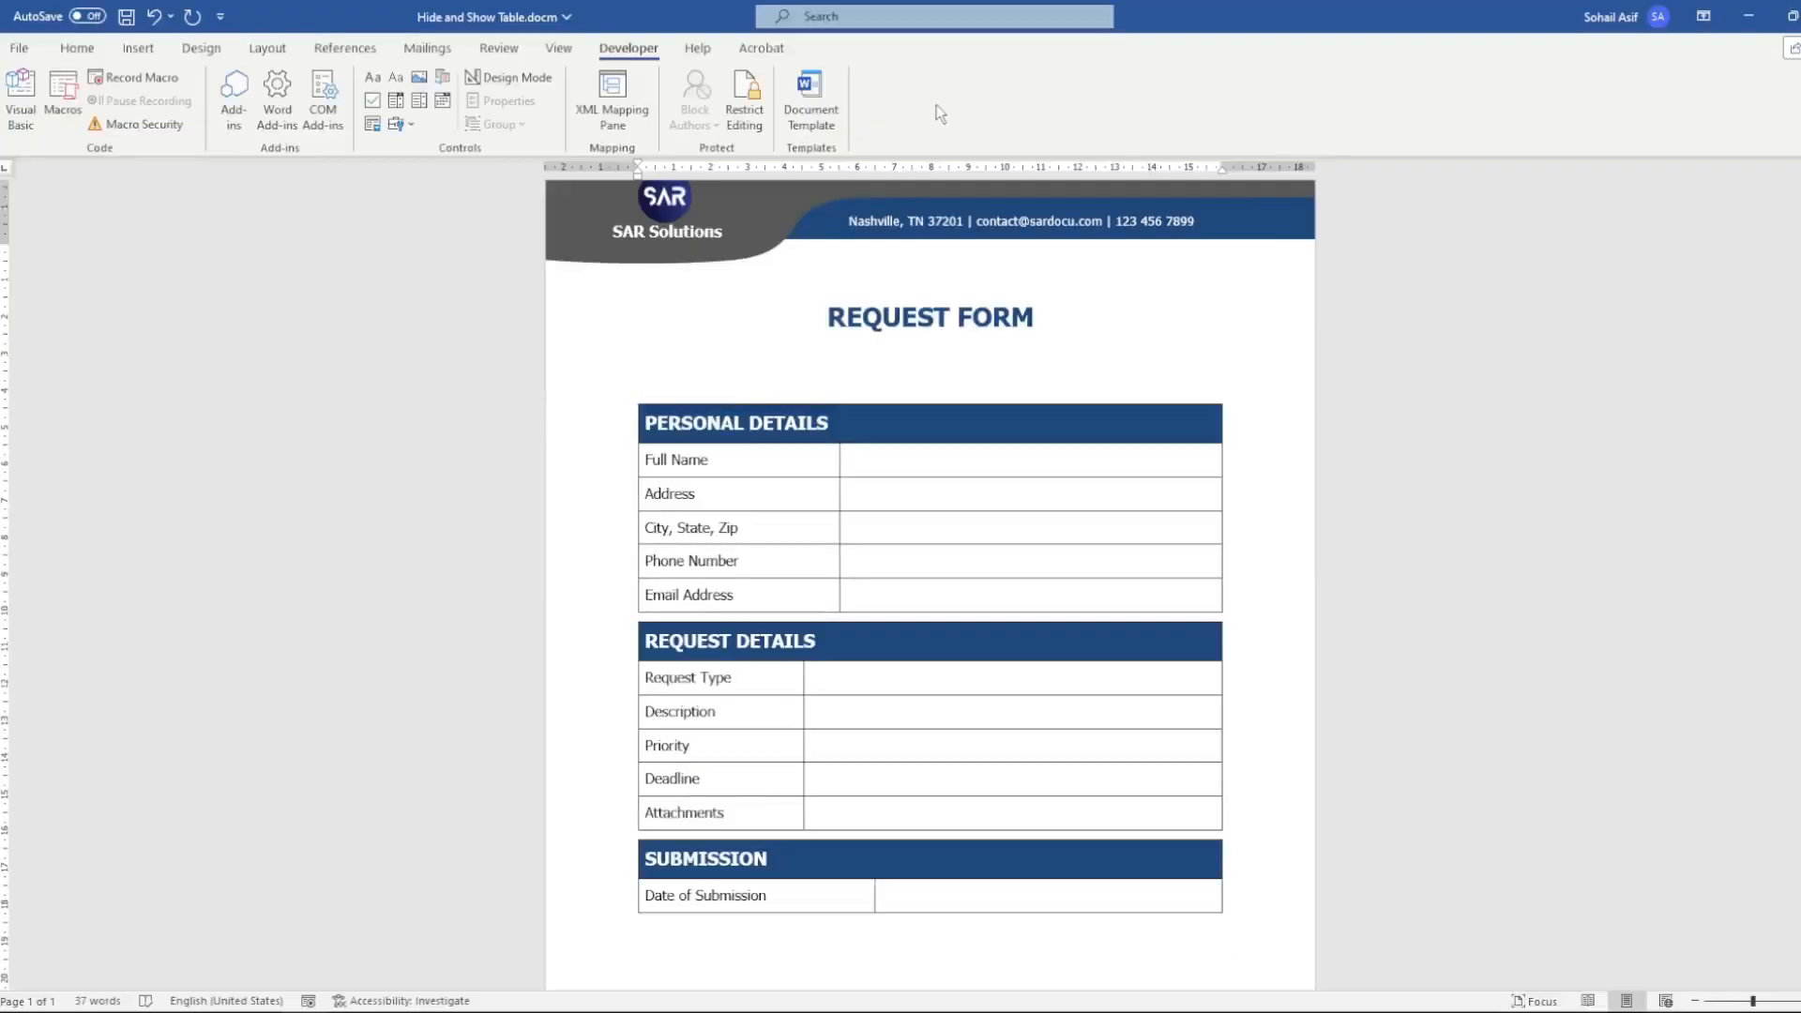
Turn the Developer main tab off and back on in the ribbon customization options and apply them
right_click(943, 166)
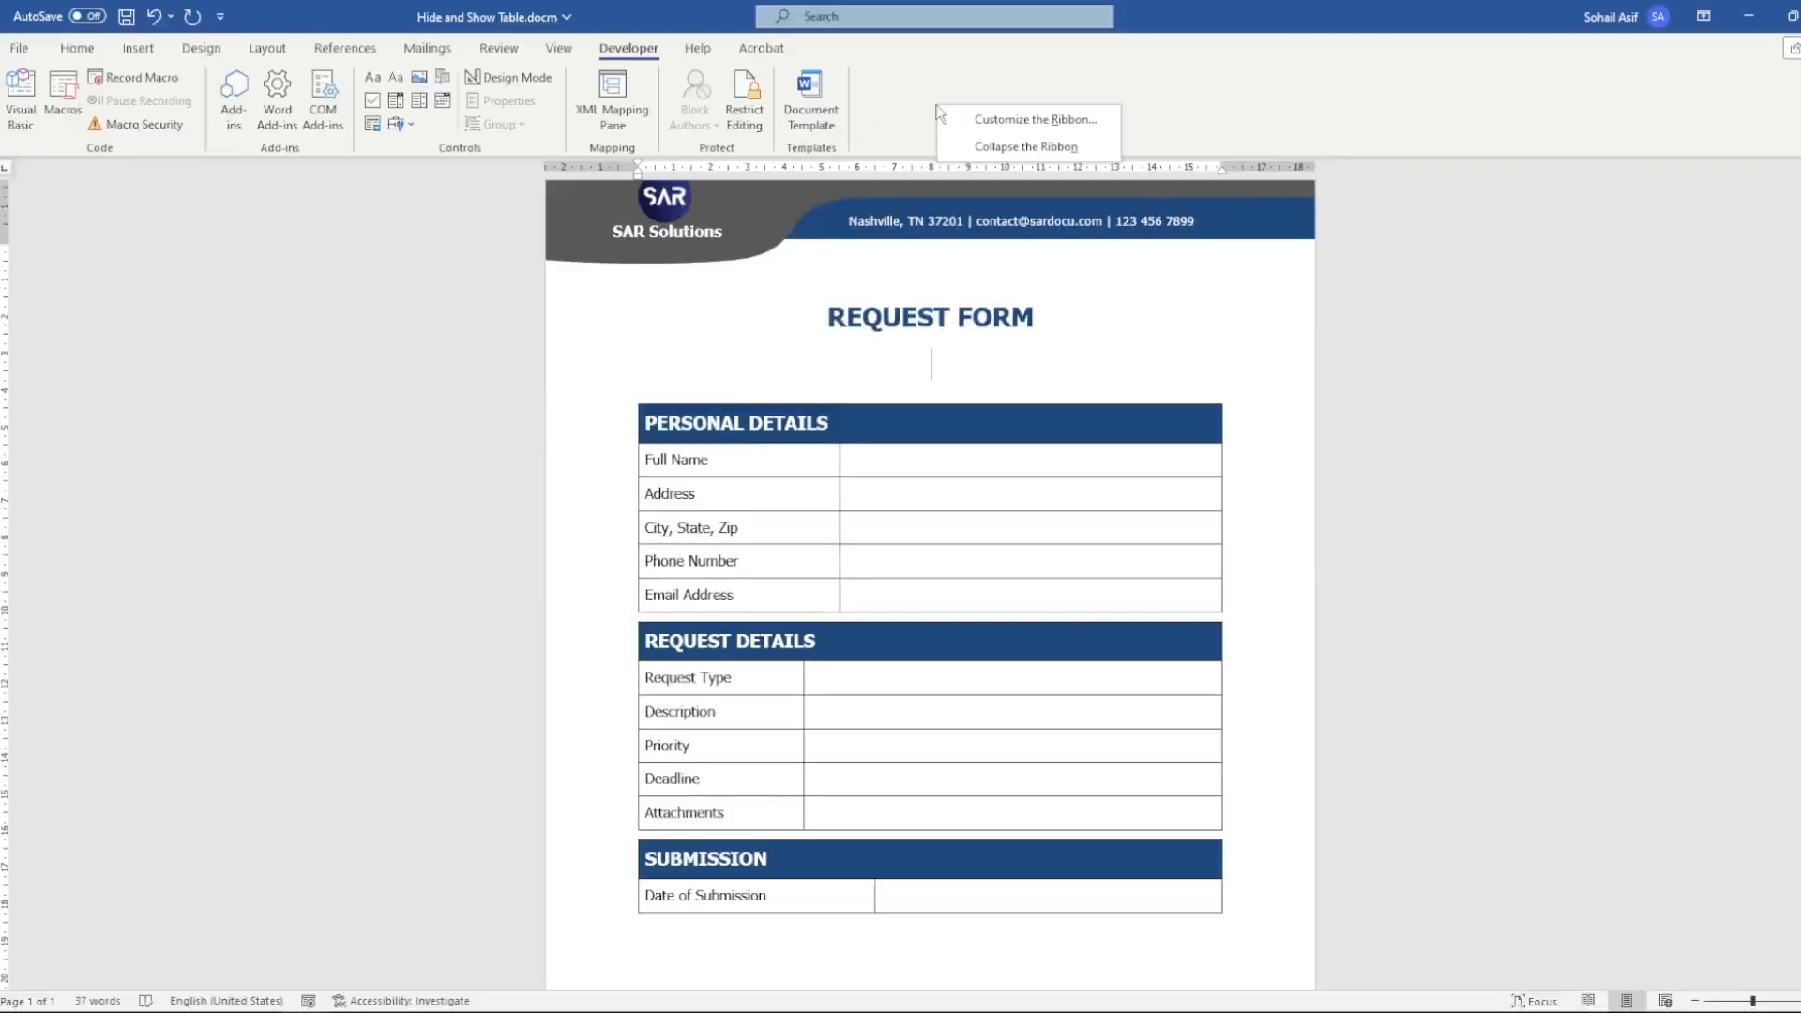
click(1086, 129)
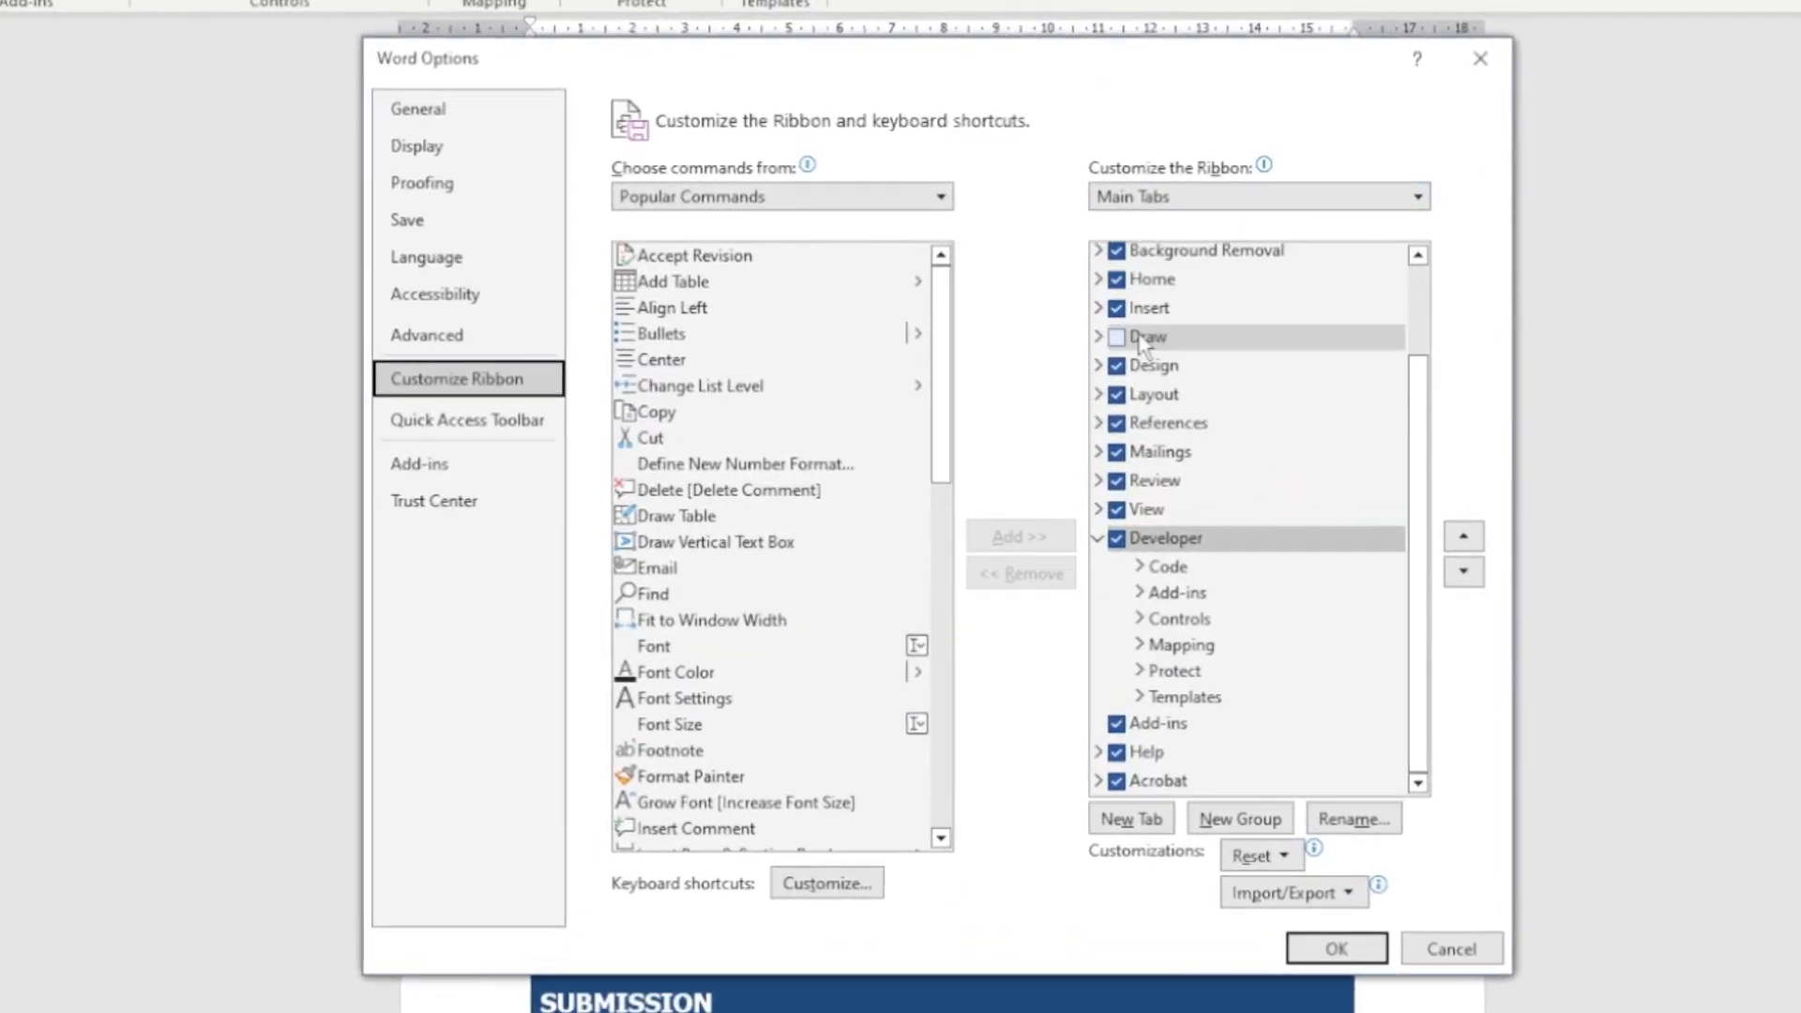
scroll(1182, 281, up, 2)
click(1214, 373)
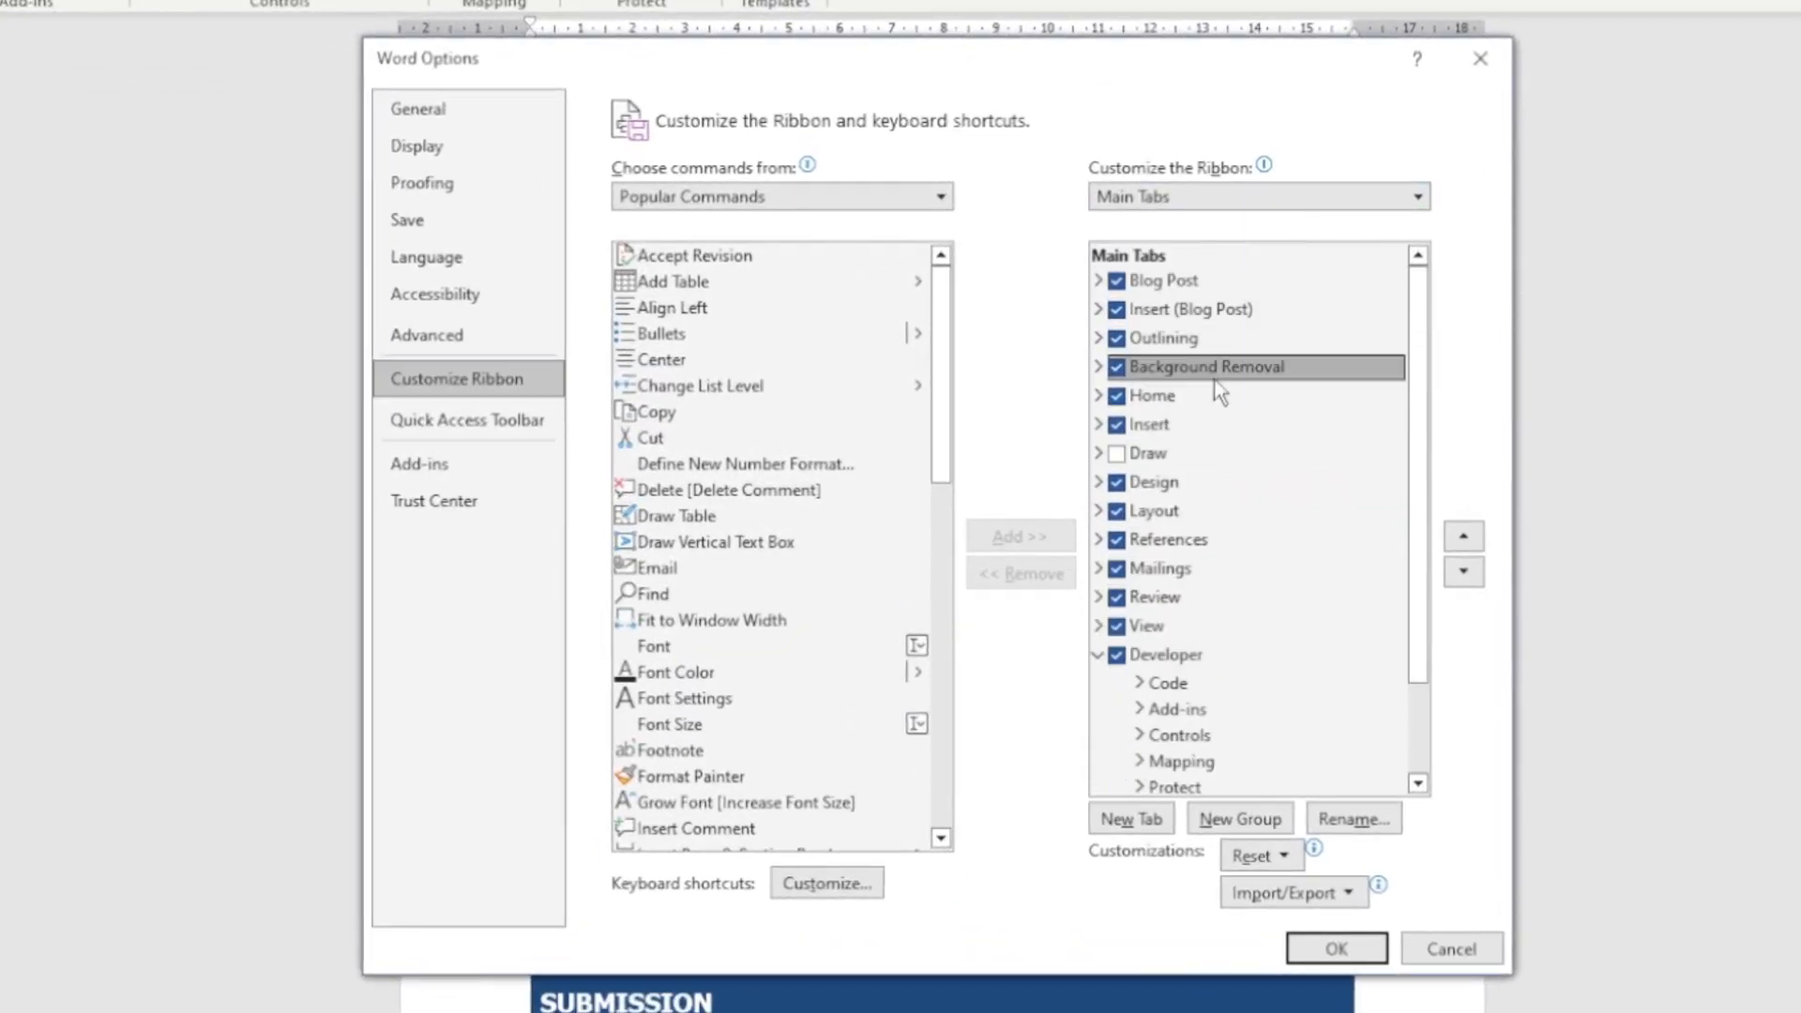
scroll(1208, 497, down, 2)
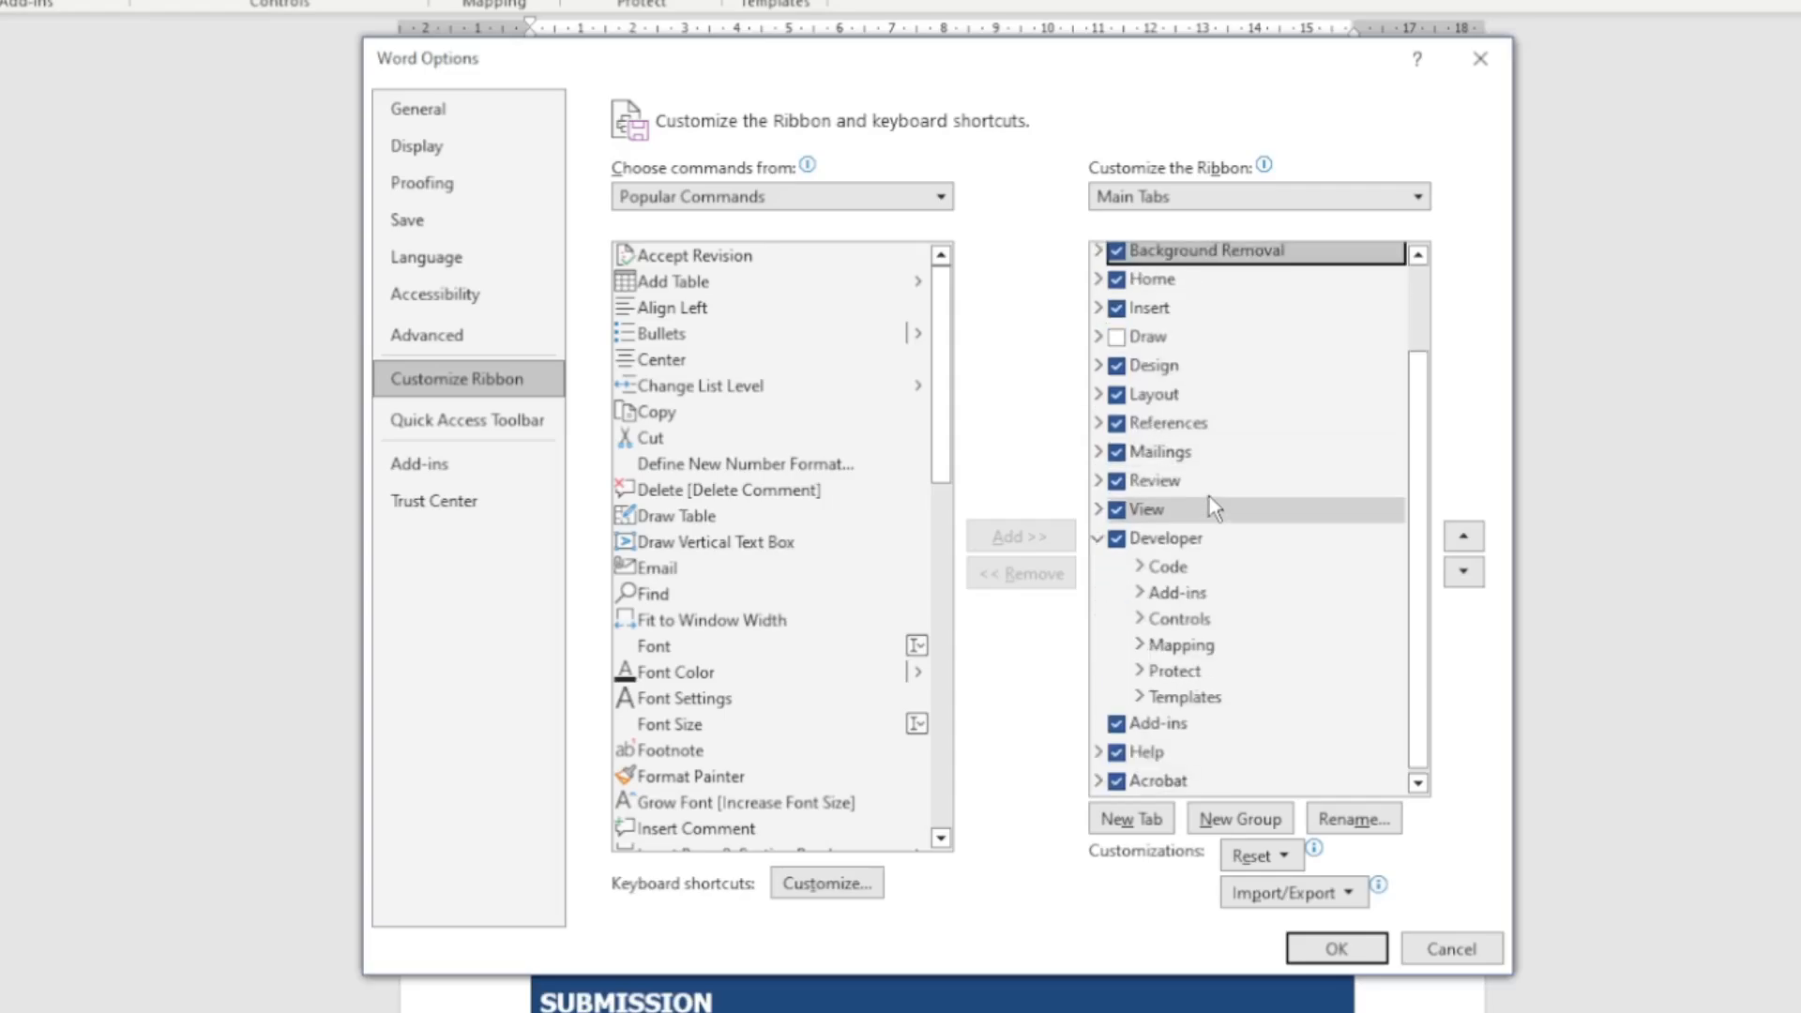
click(1118, 539)
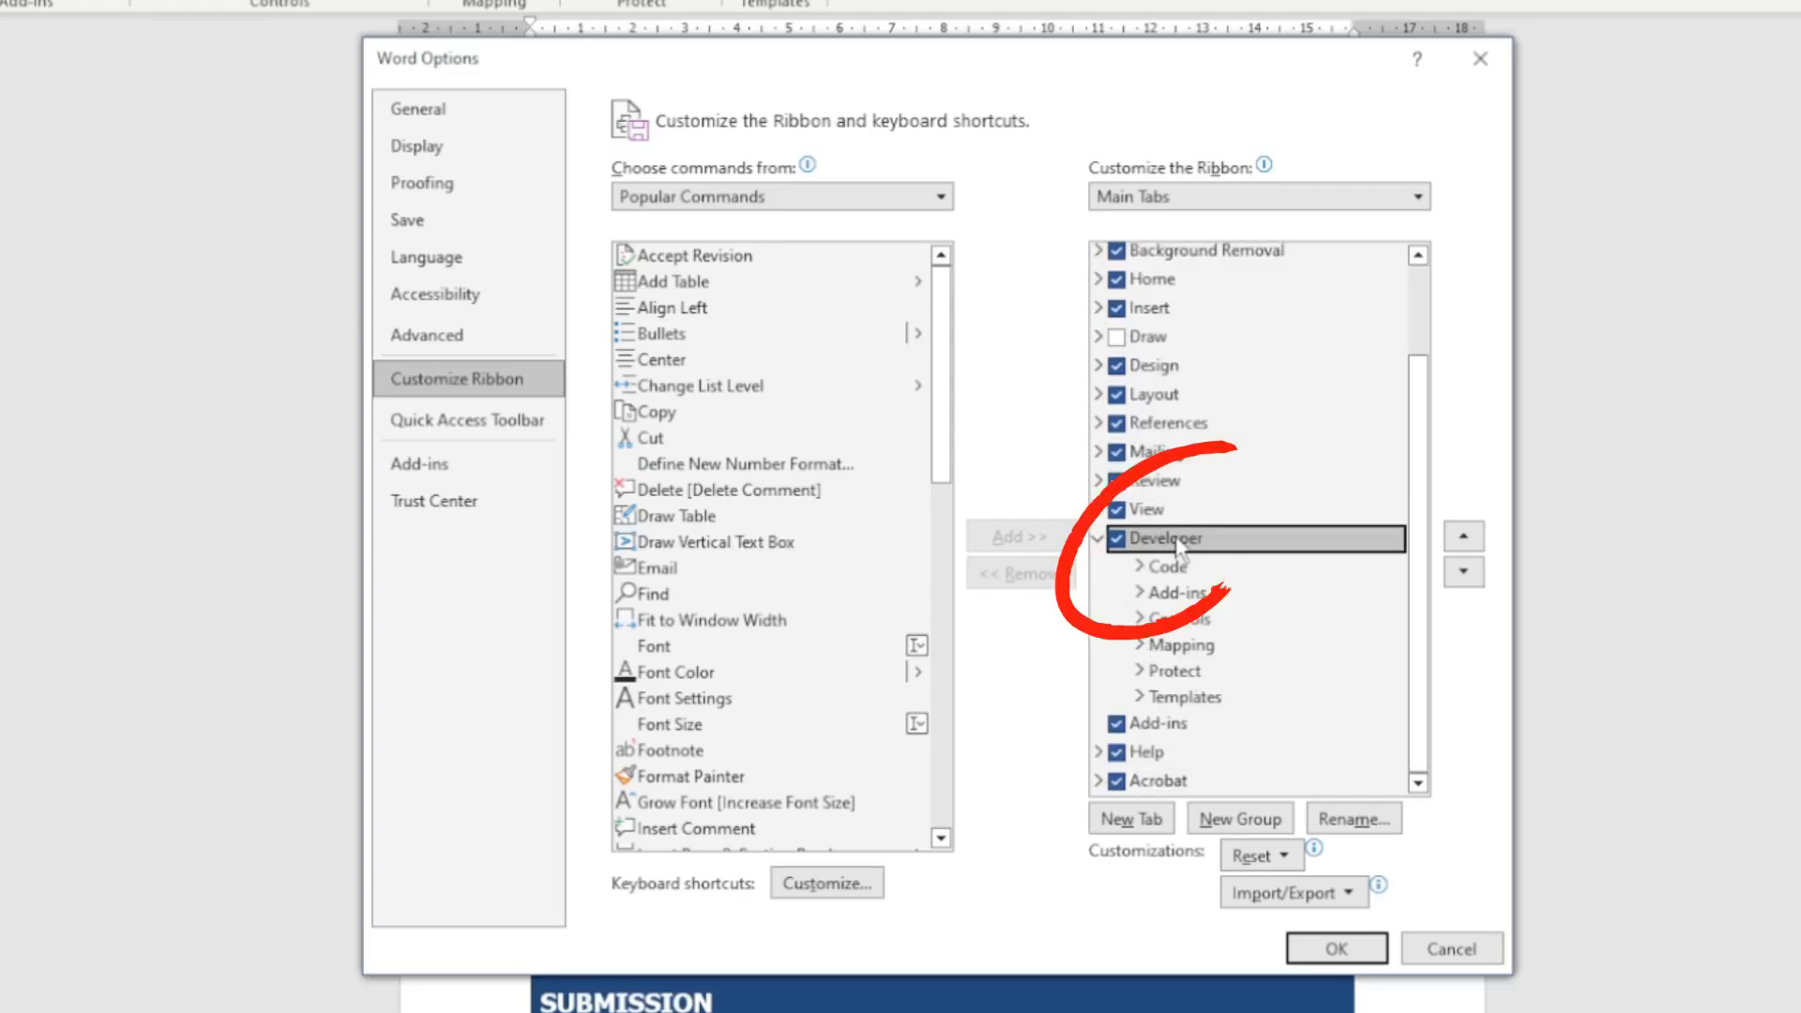
click(1119, 540)
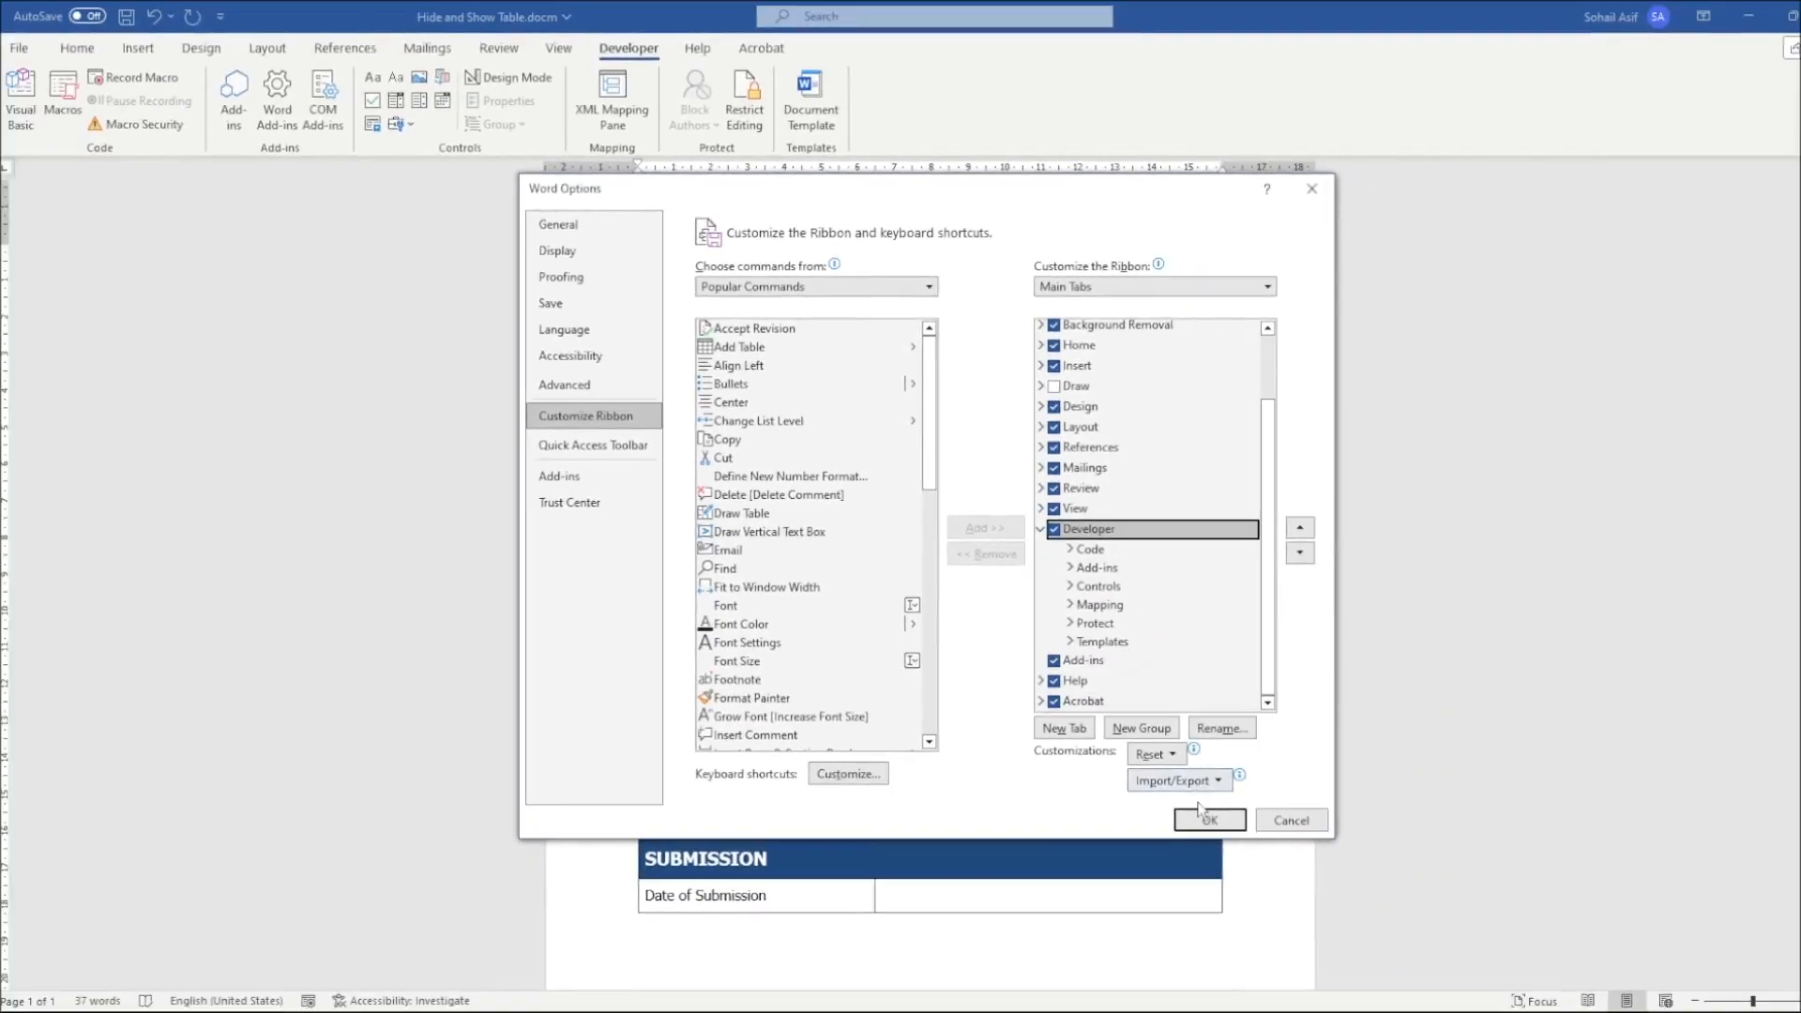
click(1336, 948)
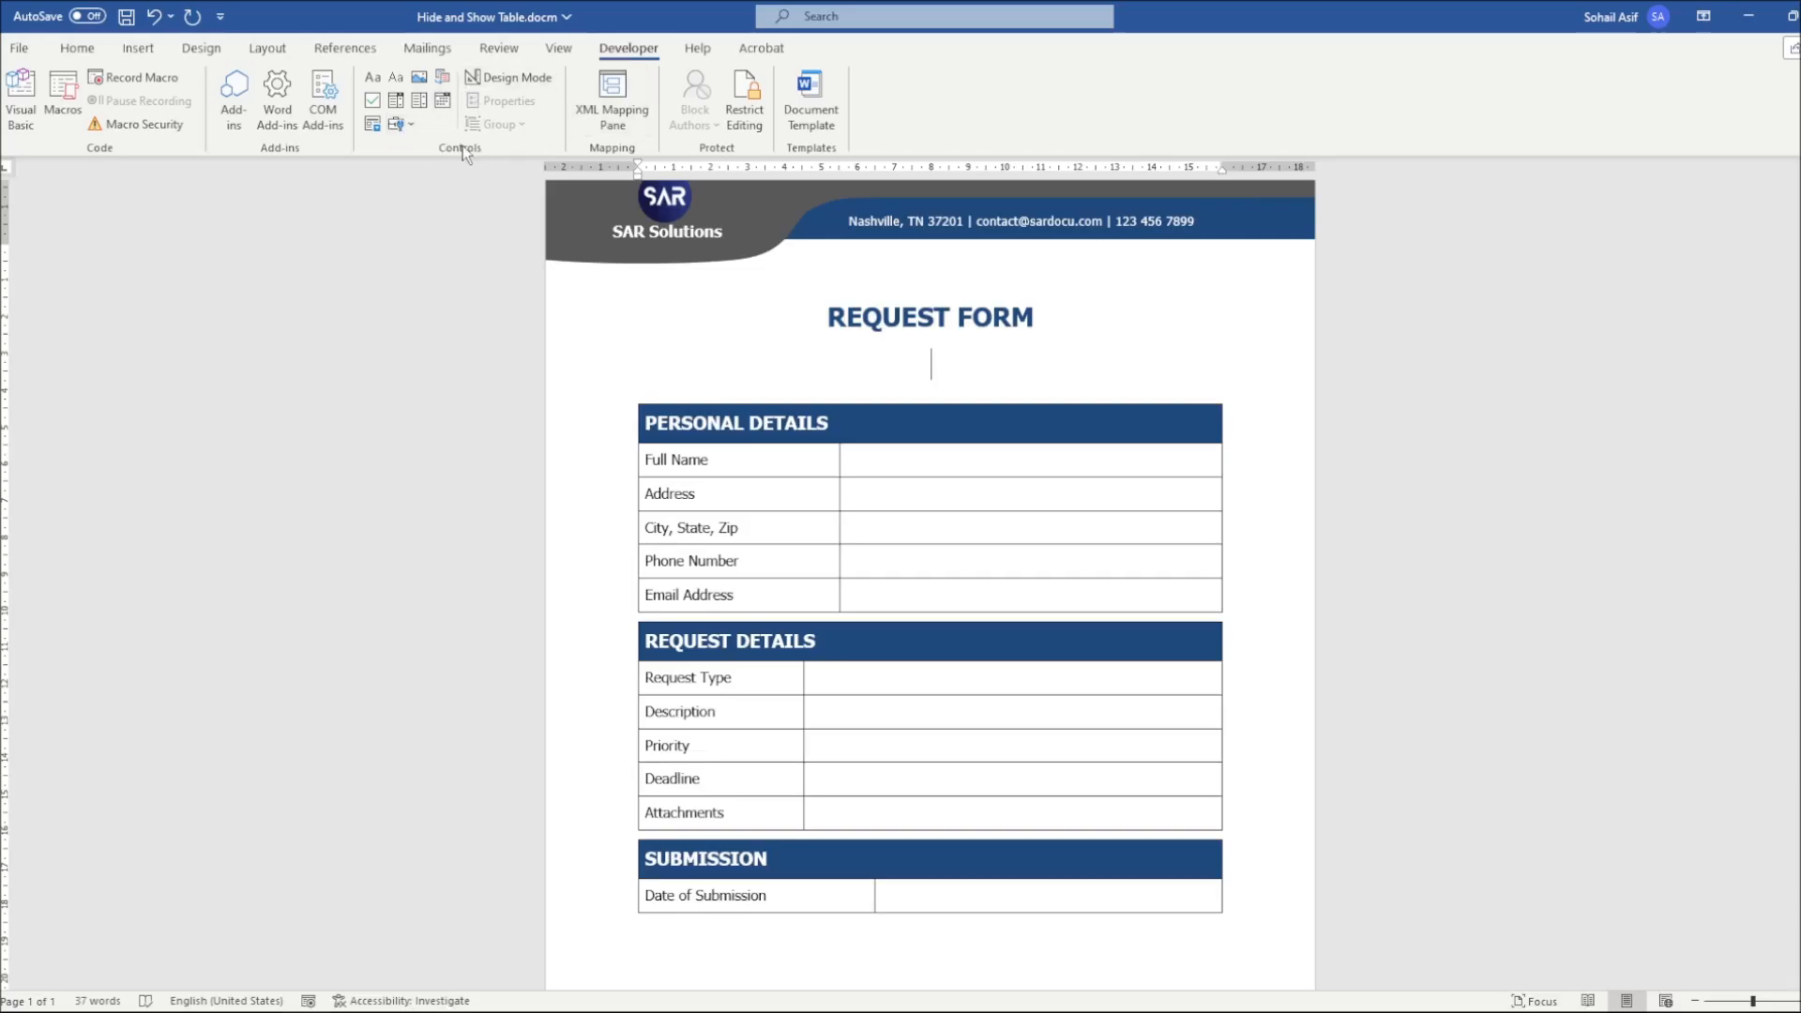
Insert an ActiveX check box on the empty line below the title and left-align it
click(407, 132)
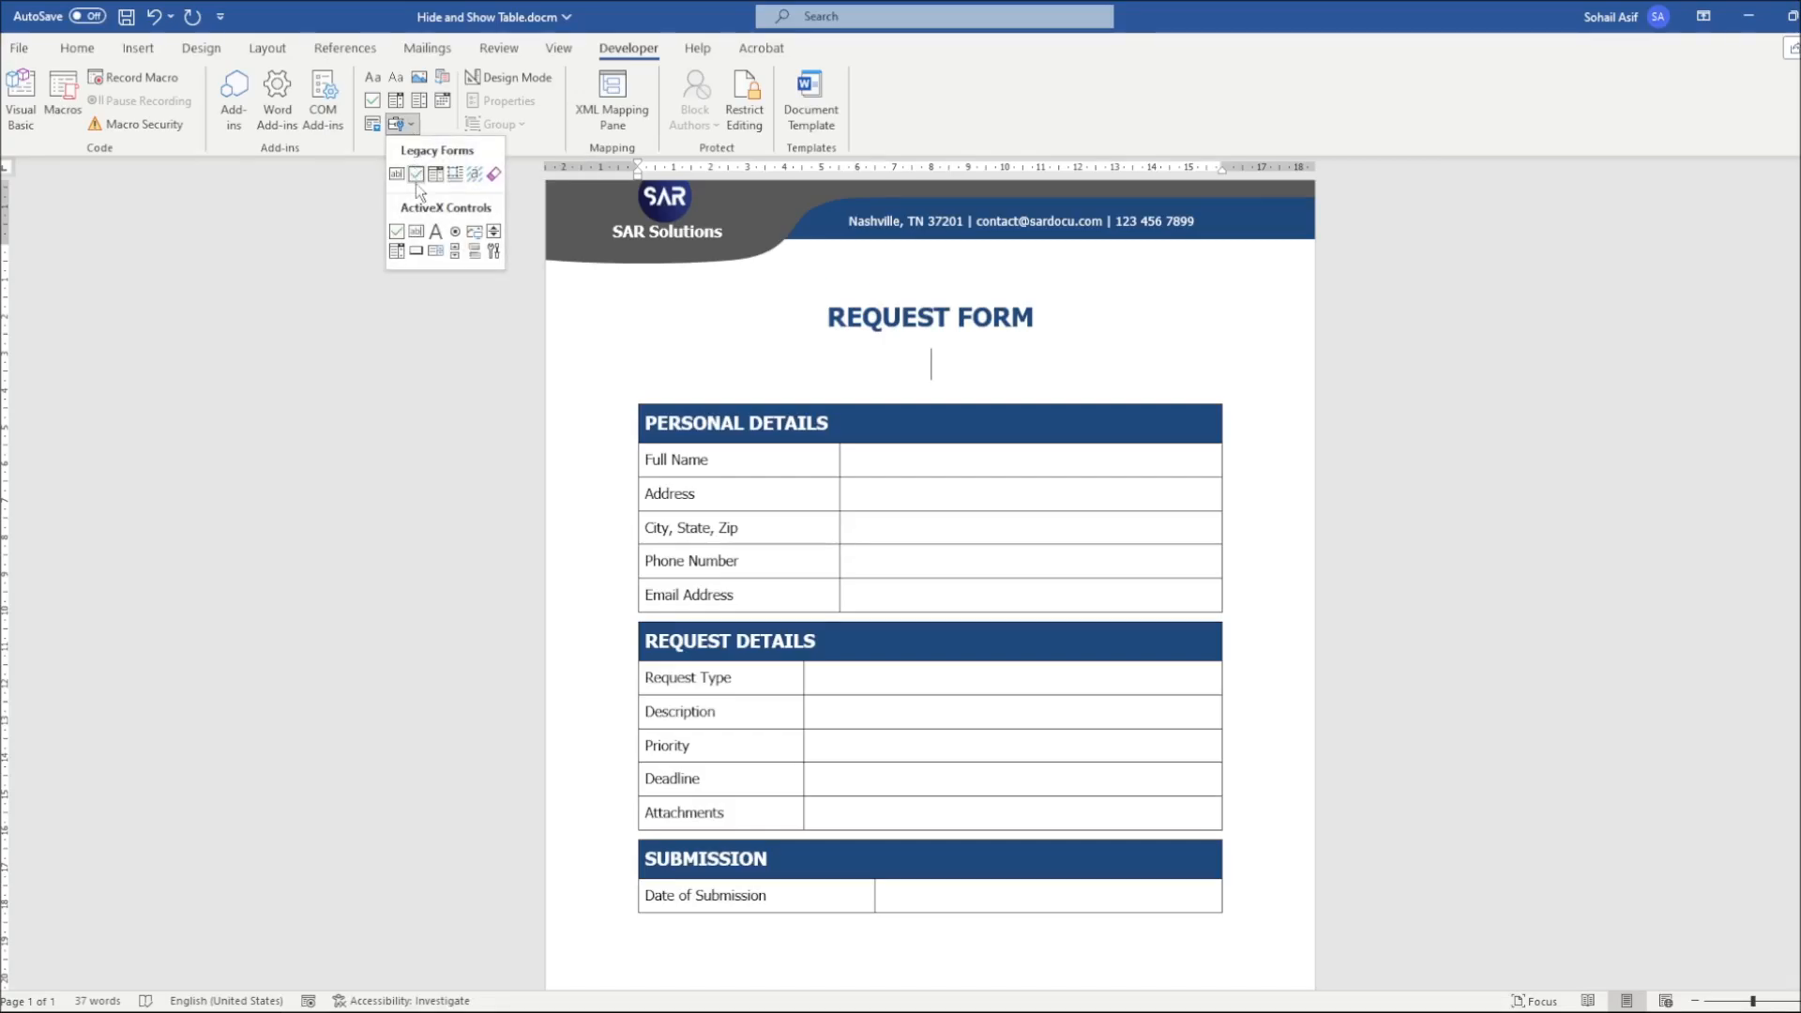
click(396, 232)
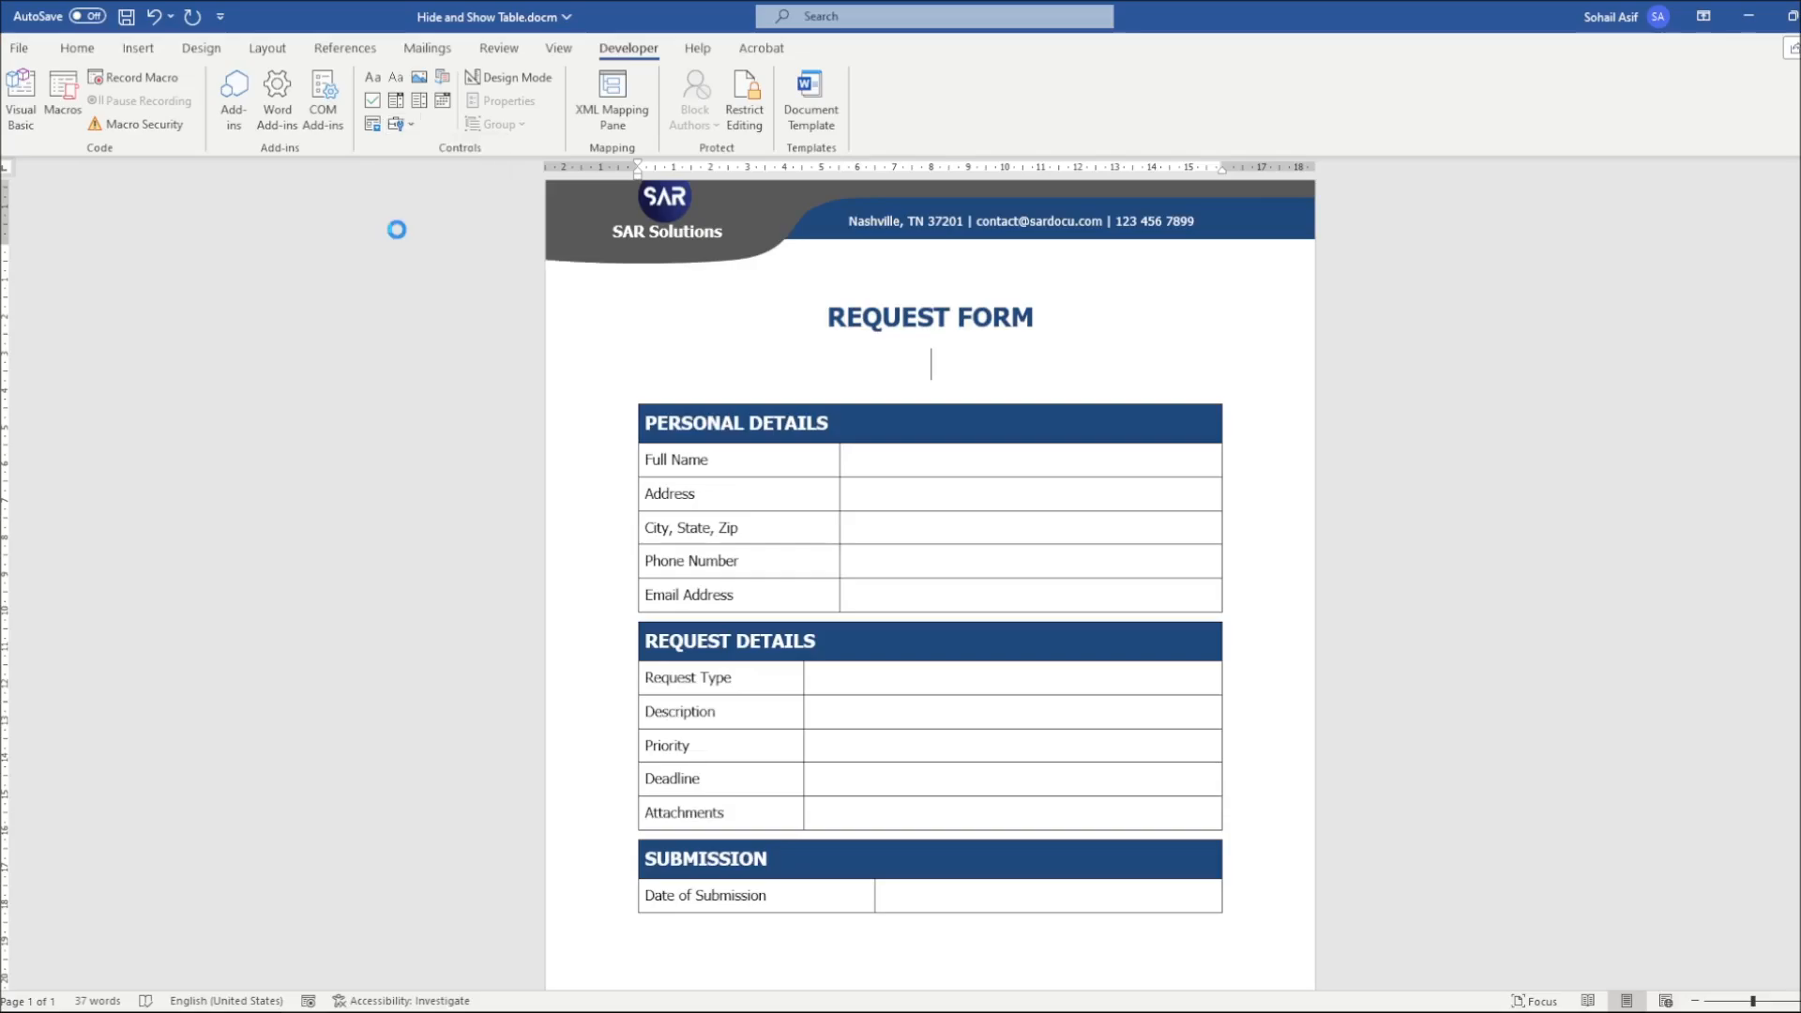
click(77, 48)
click(459, 115)
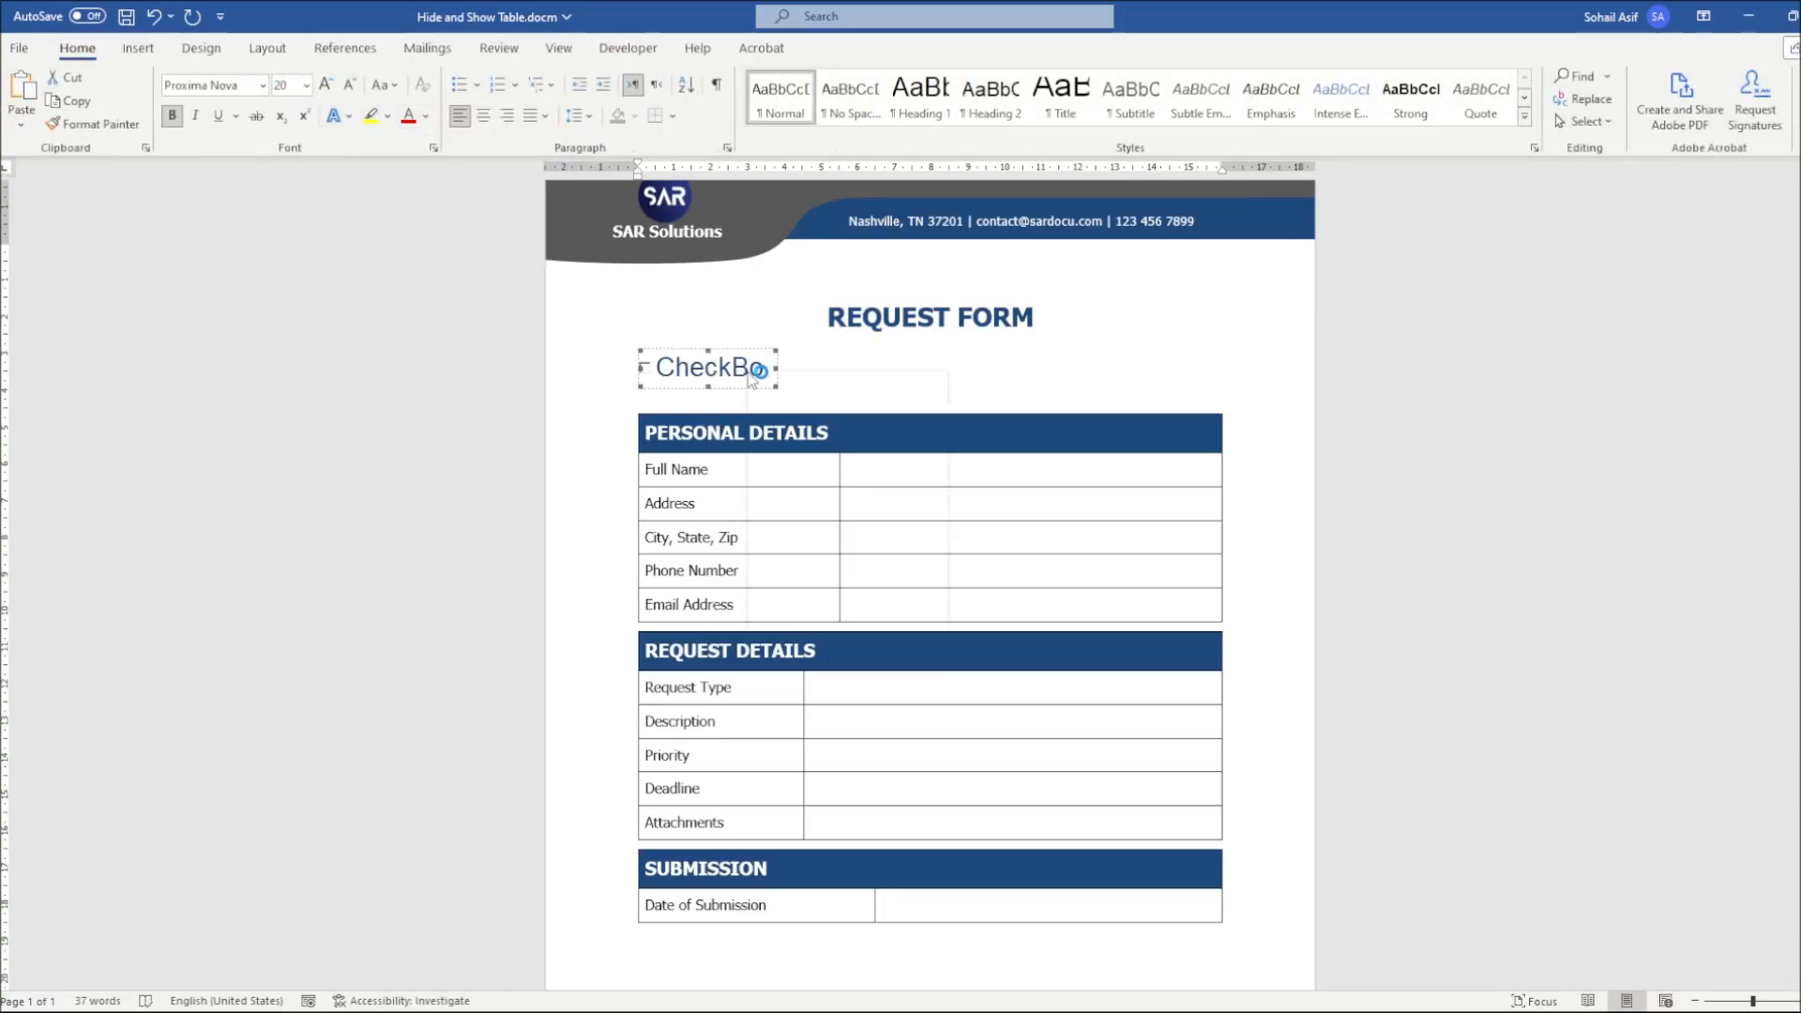
Set the check box's caption to Request Details in its properties
right_click(750, 370)
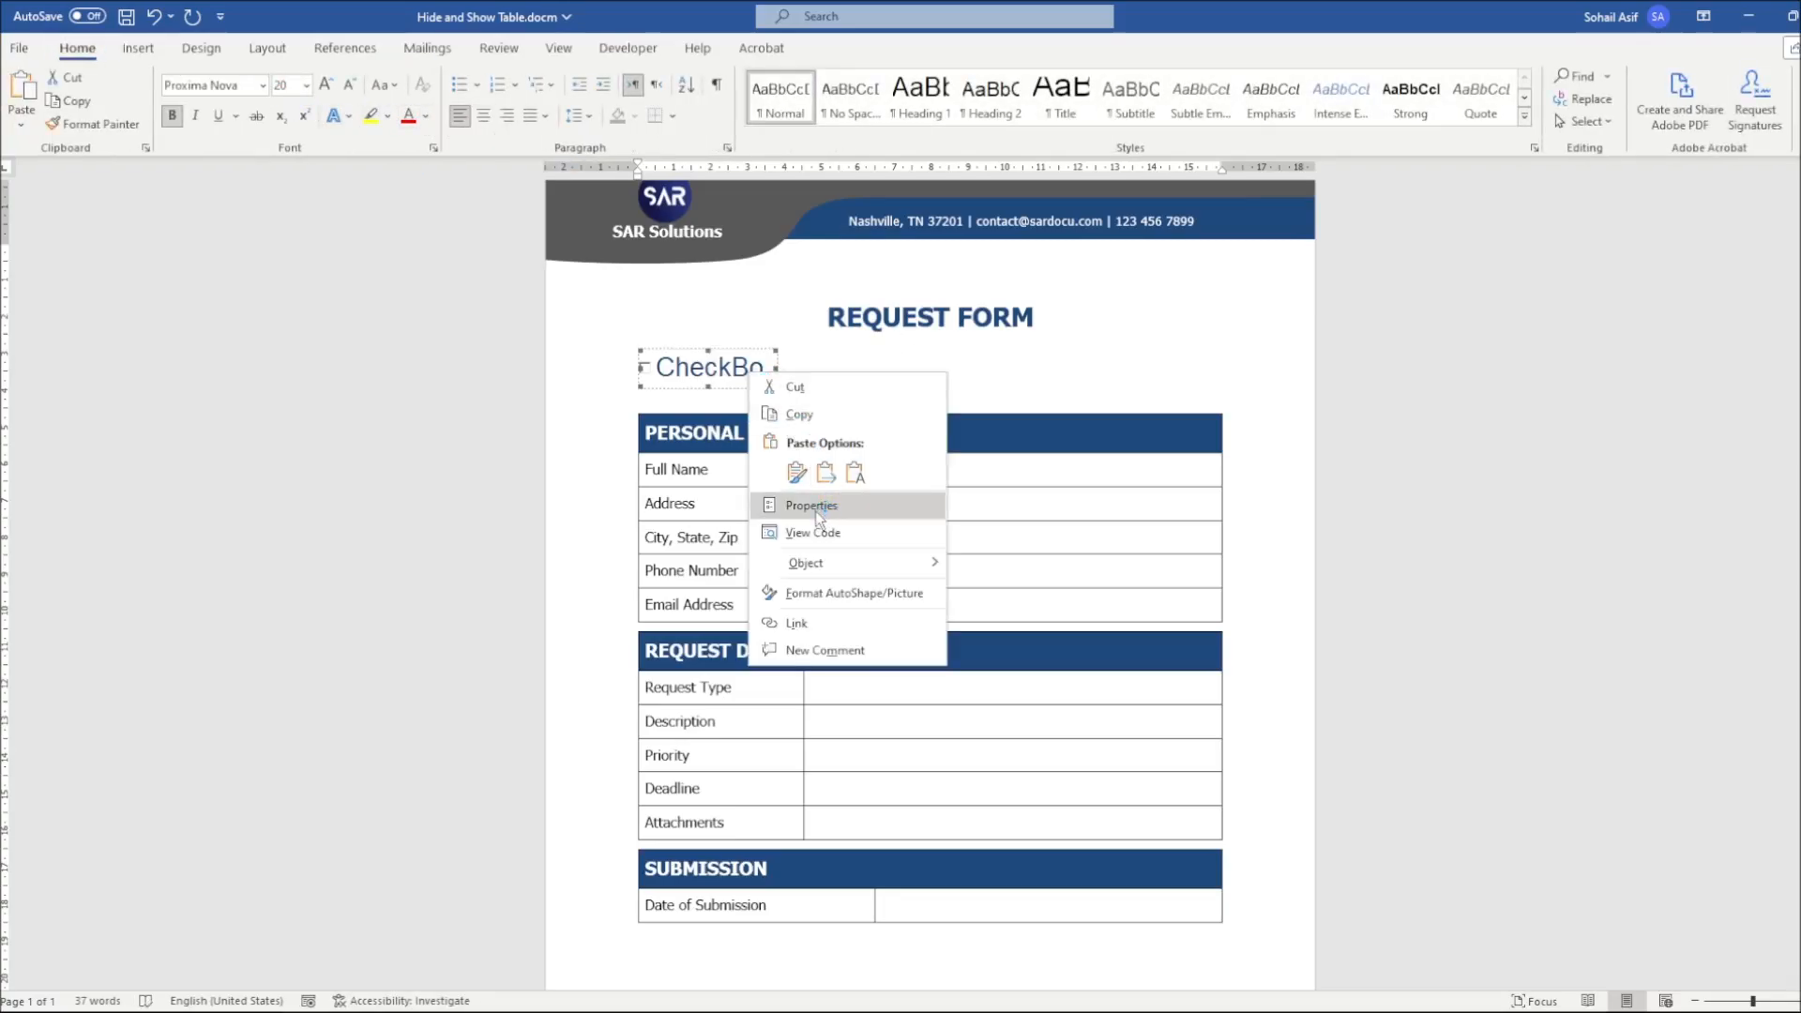
drag(492, 255, 492, 244)
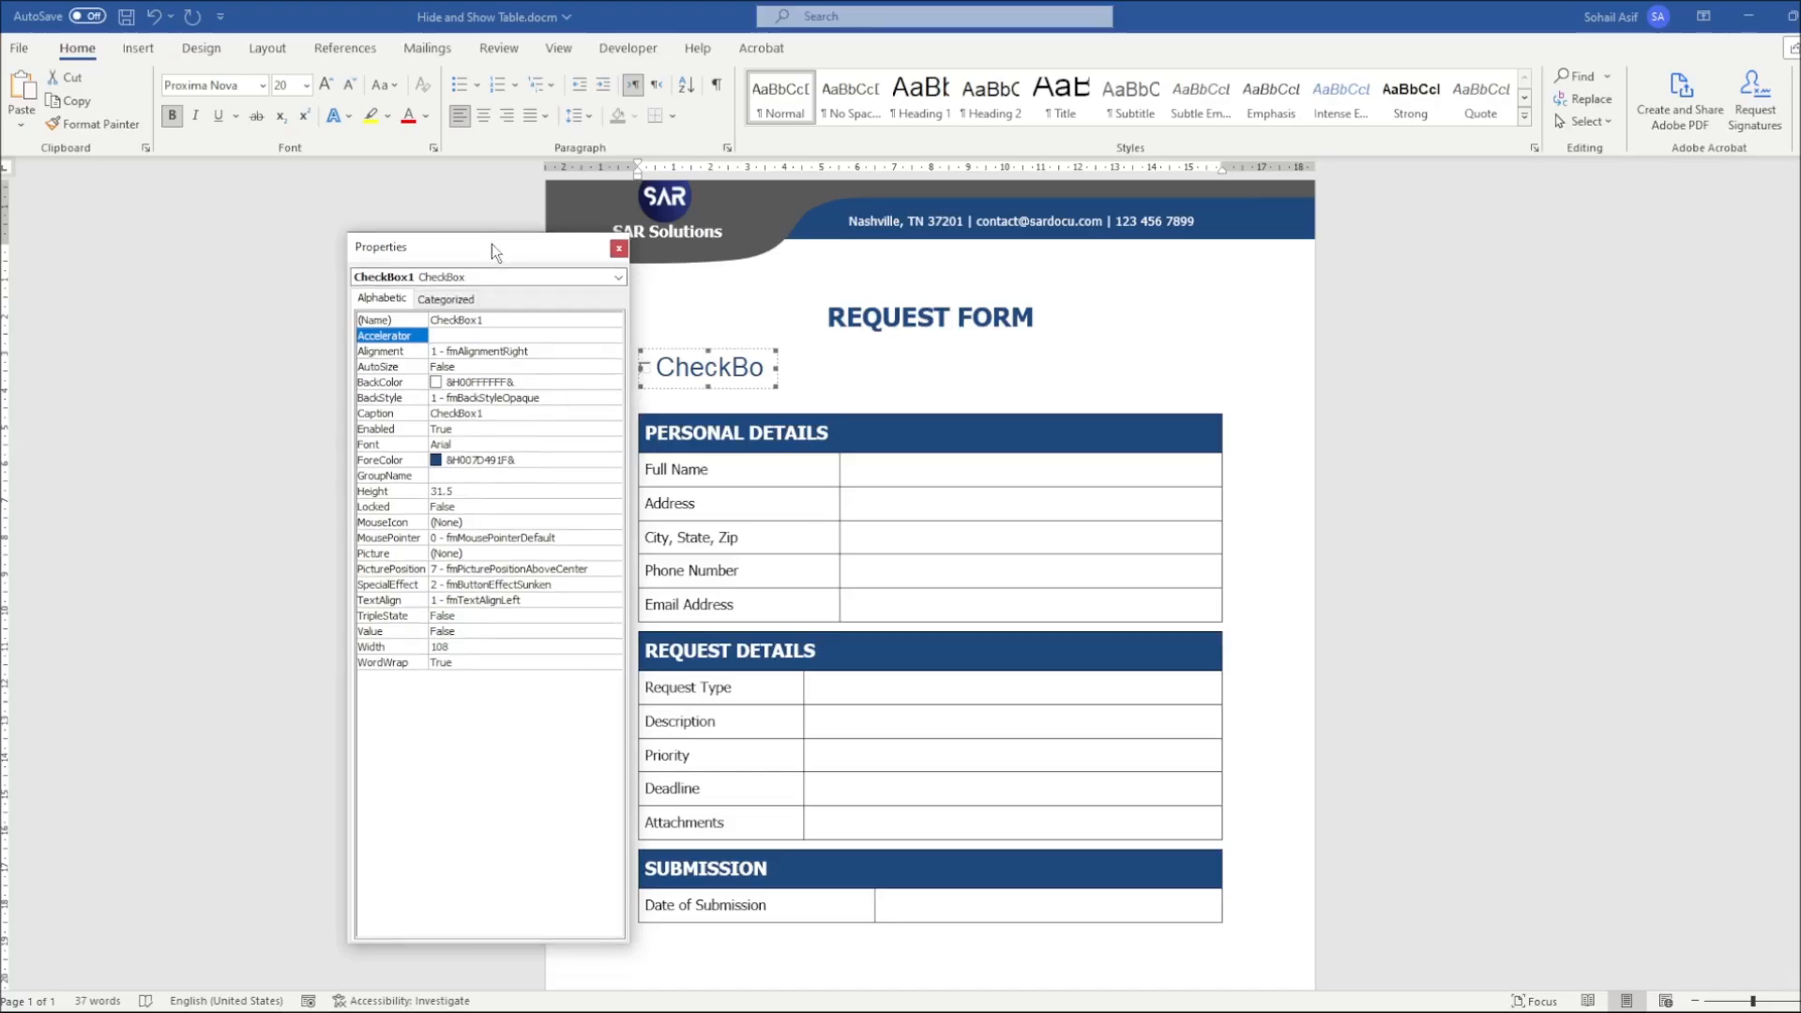
click(484, 320)
drag(485, 320, 441, 322)
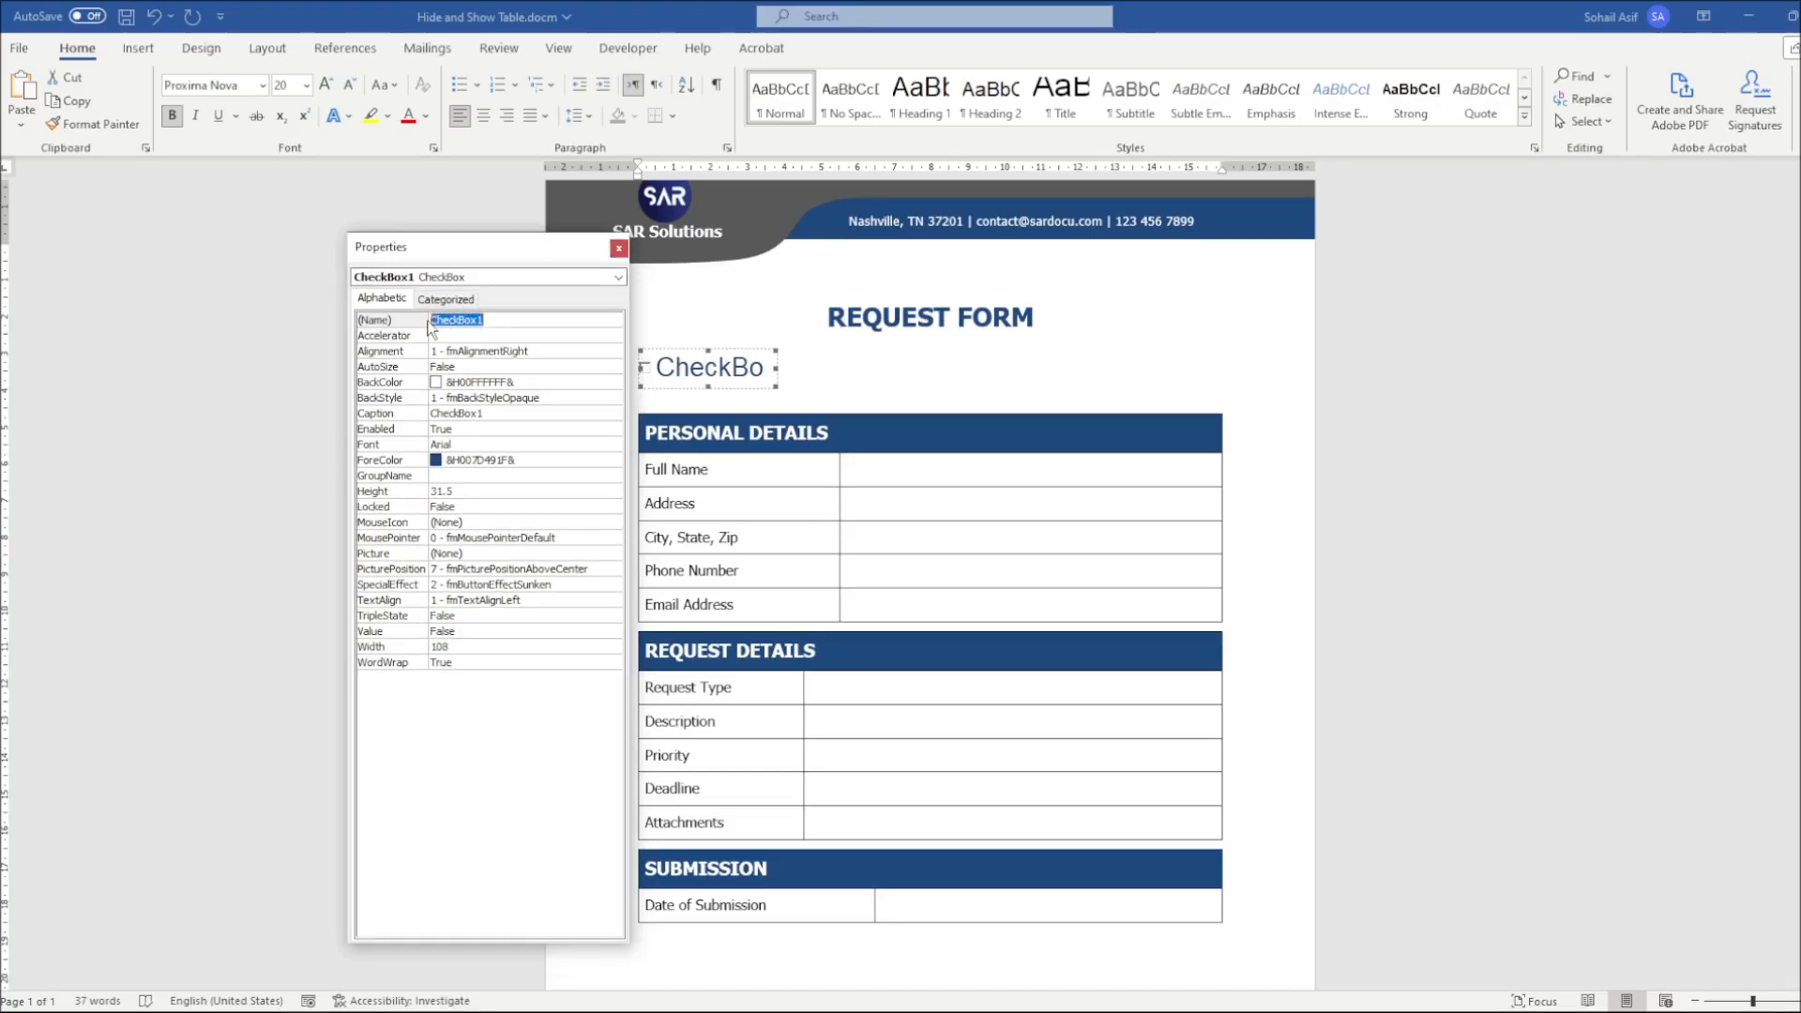
click(470, 336)
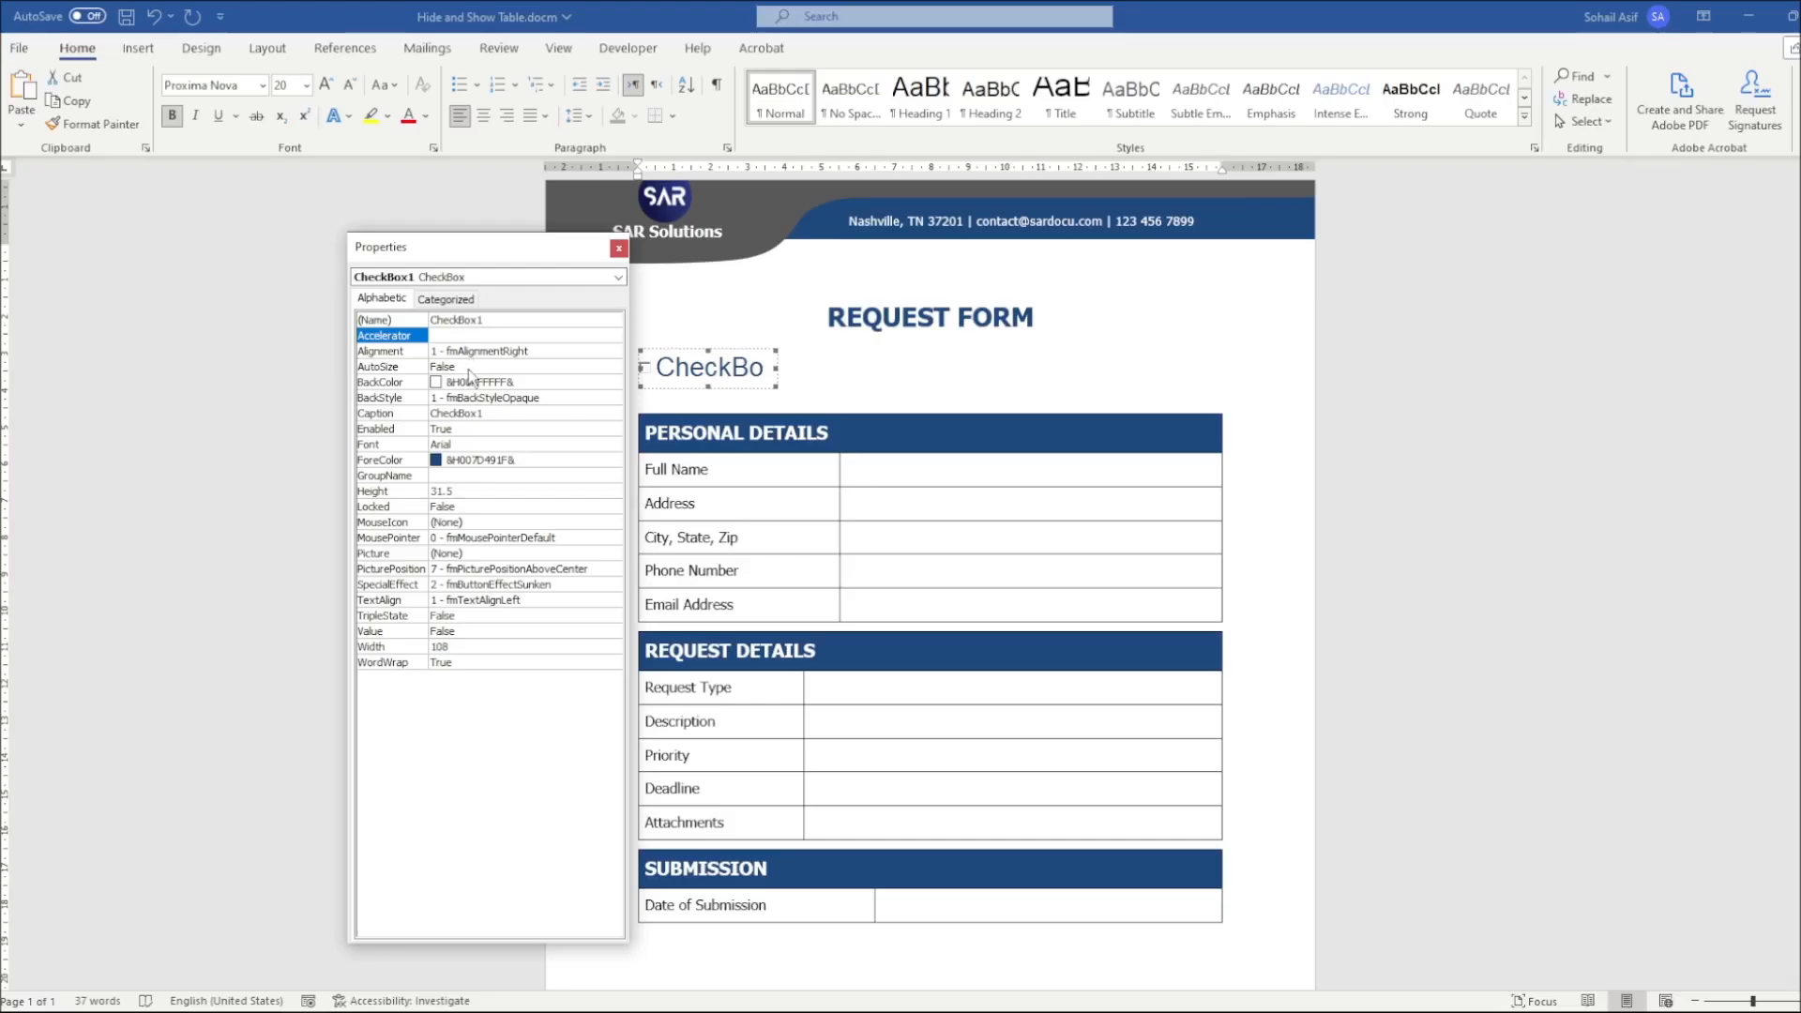
click(409, 418)
double_click(497, 419)
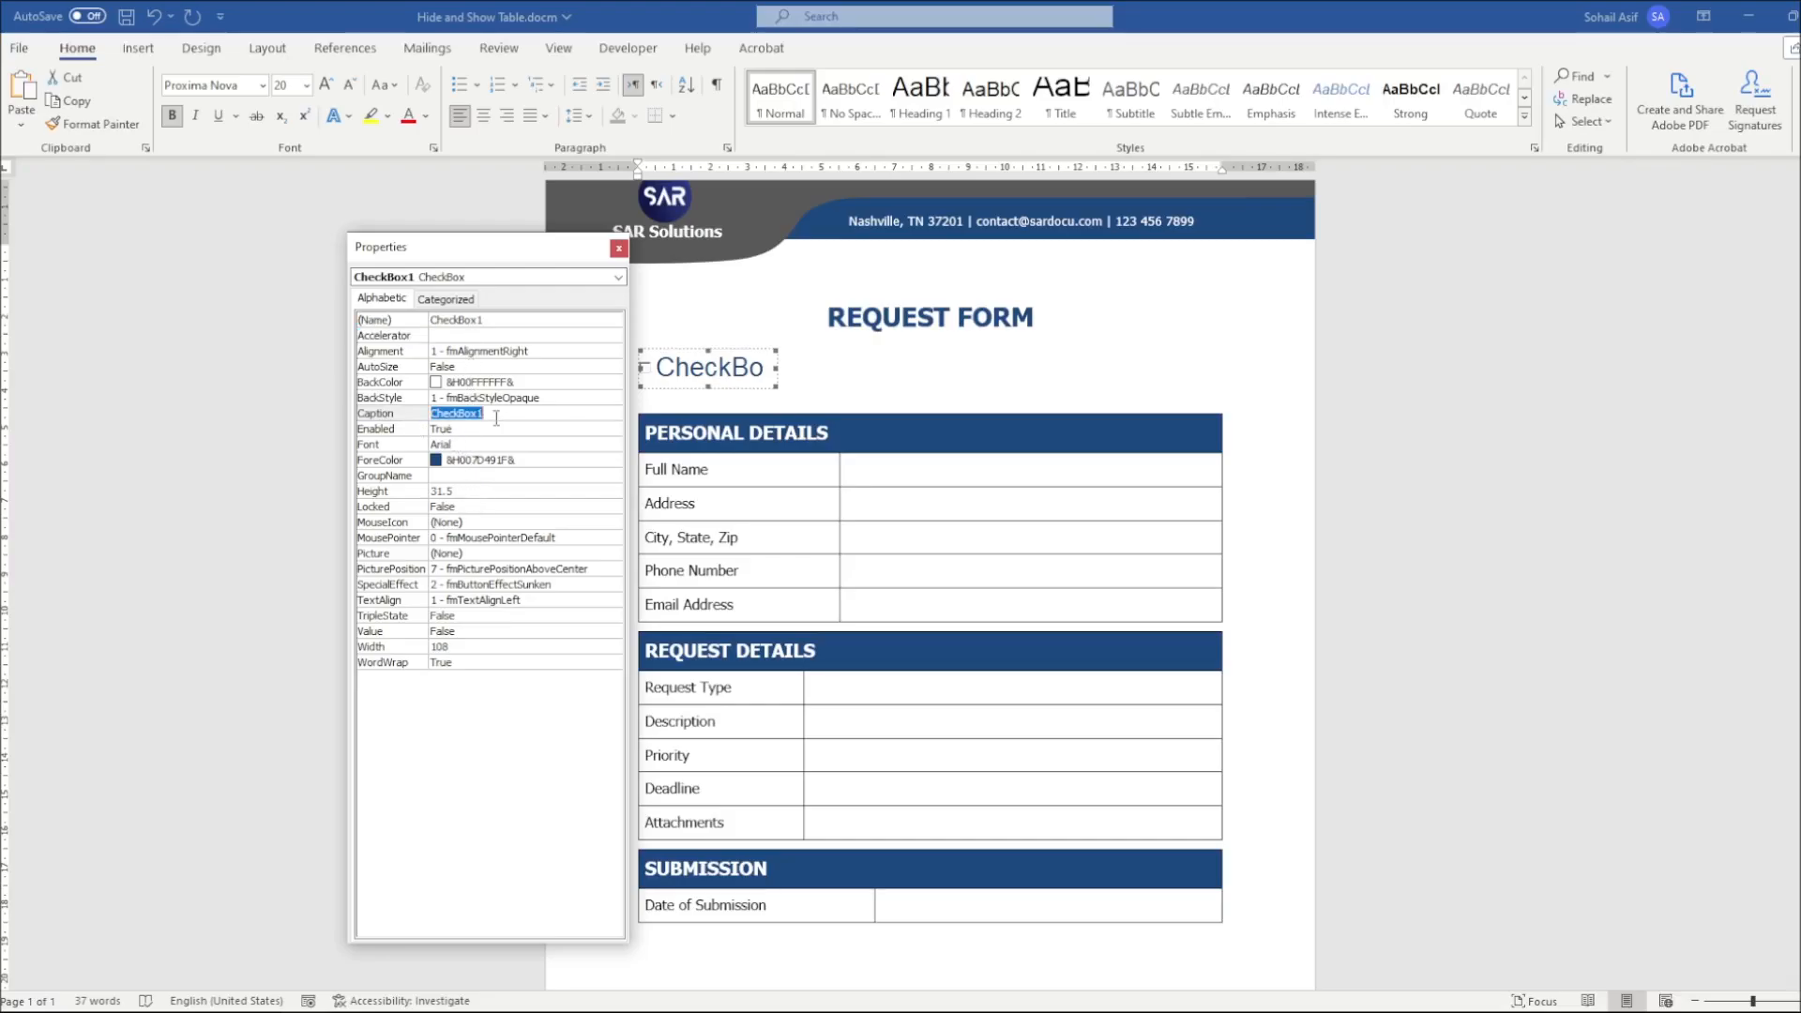
text(Req)
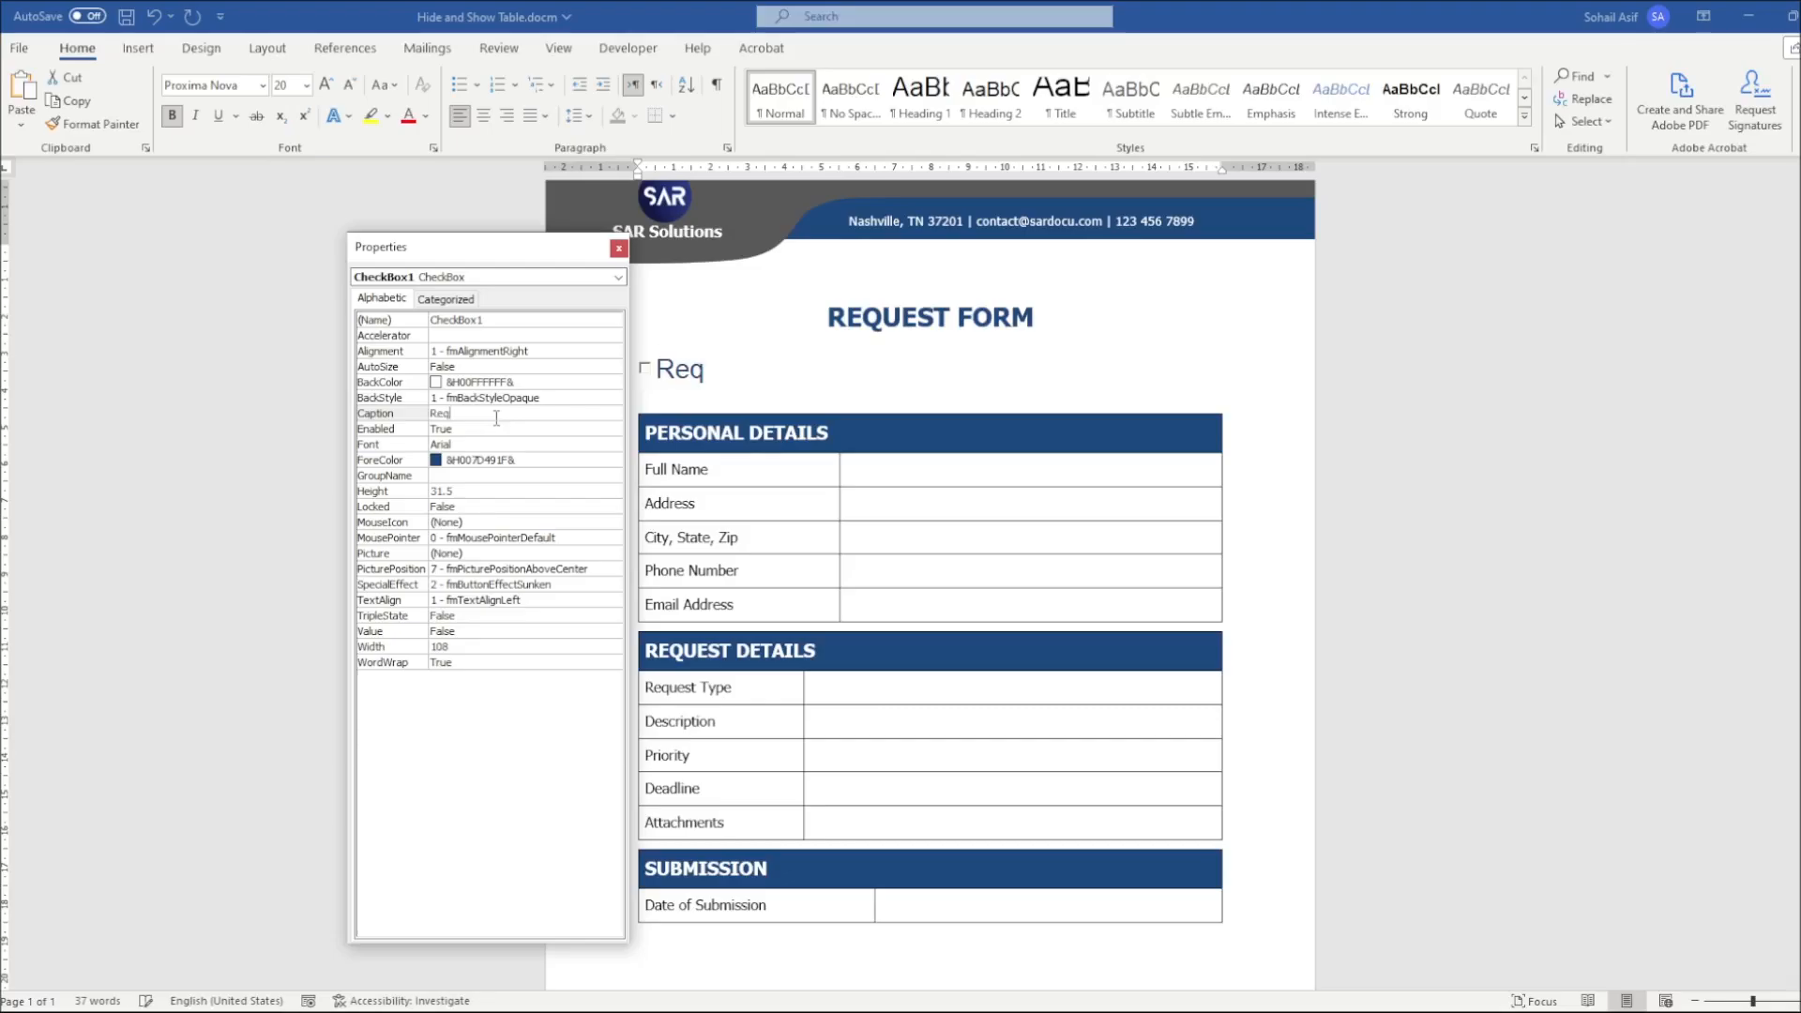
text(uest)
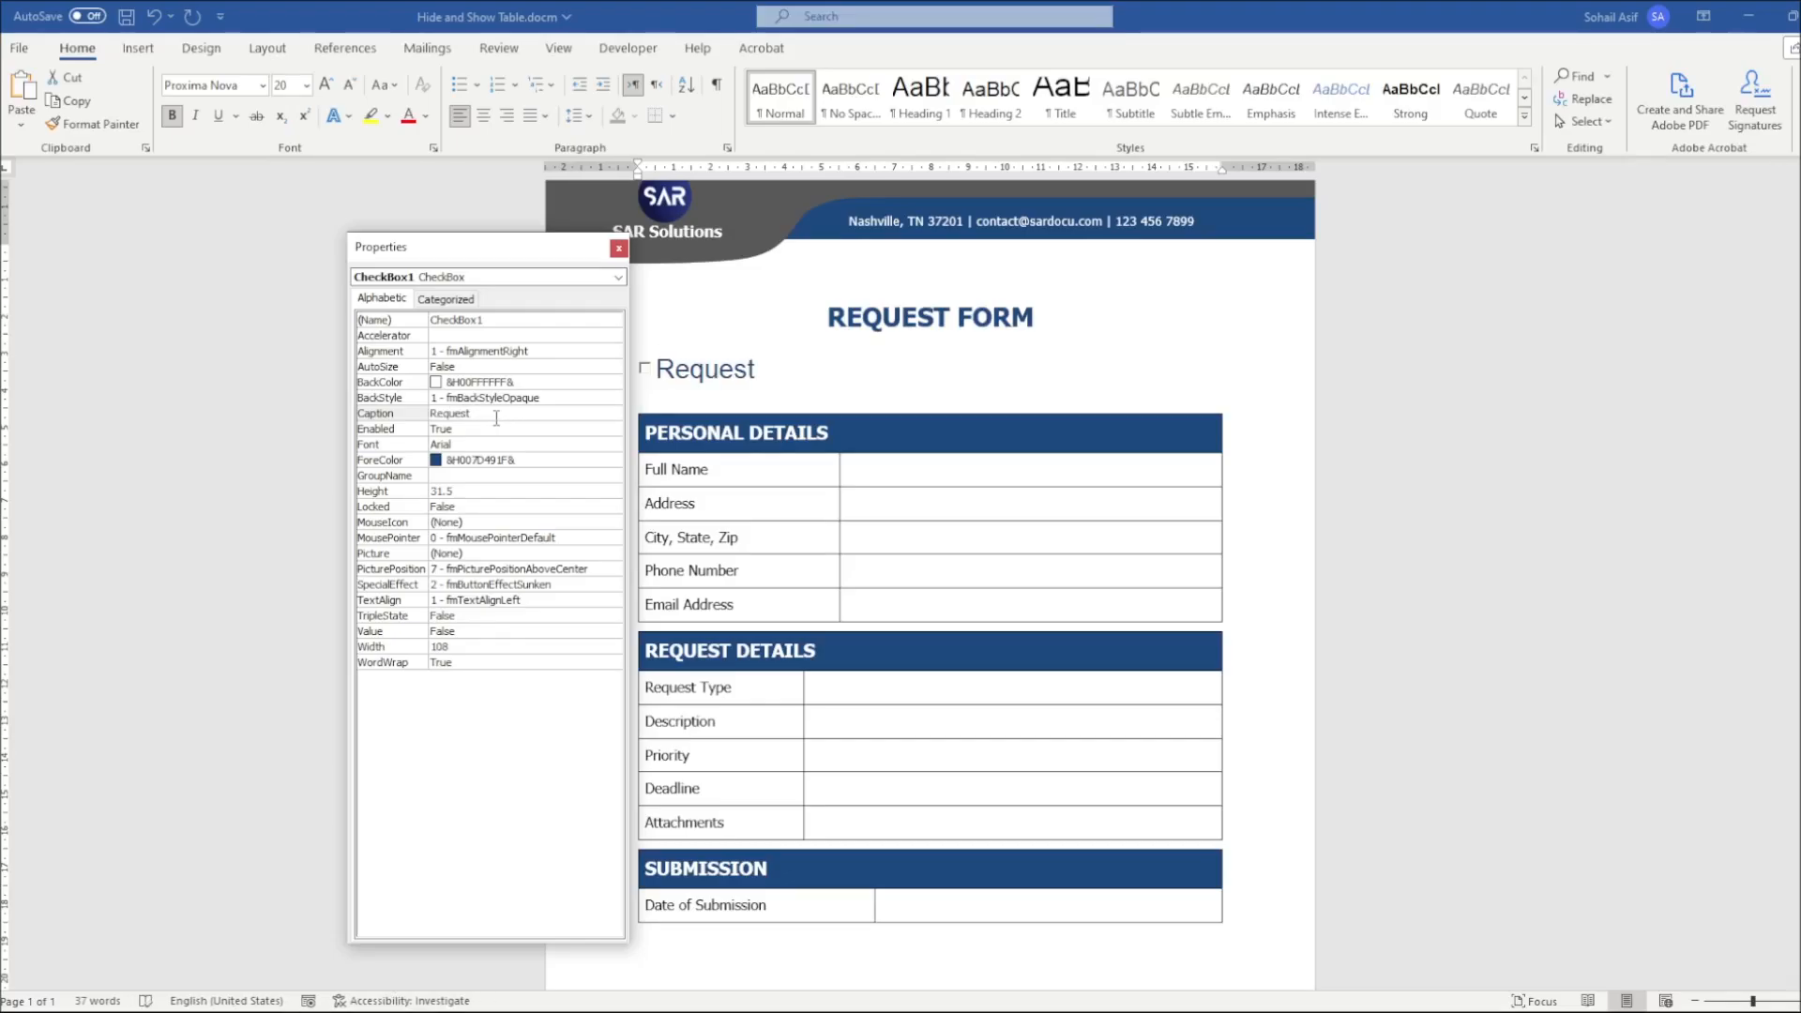
text( Details)
click(547, 428)
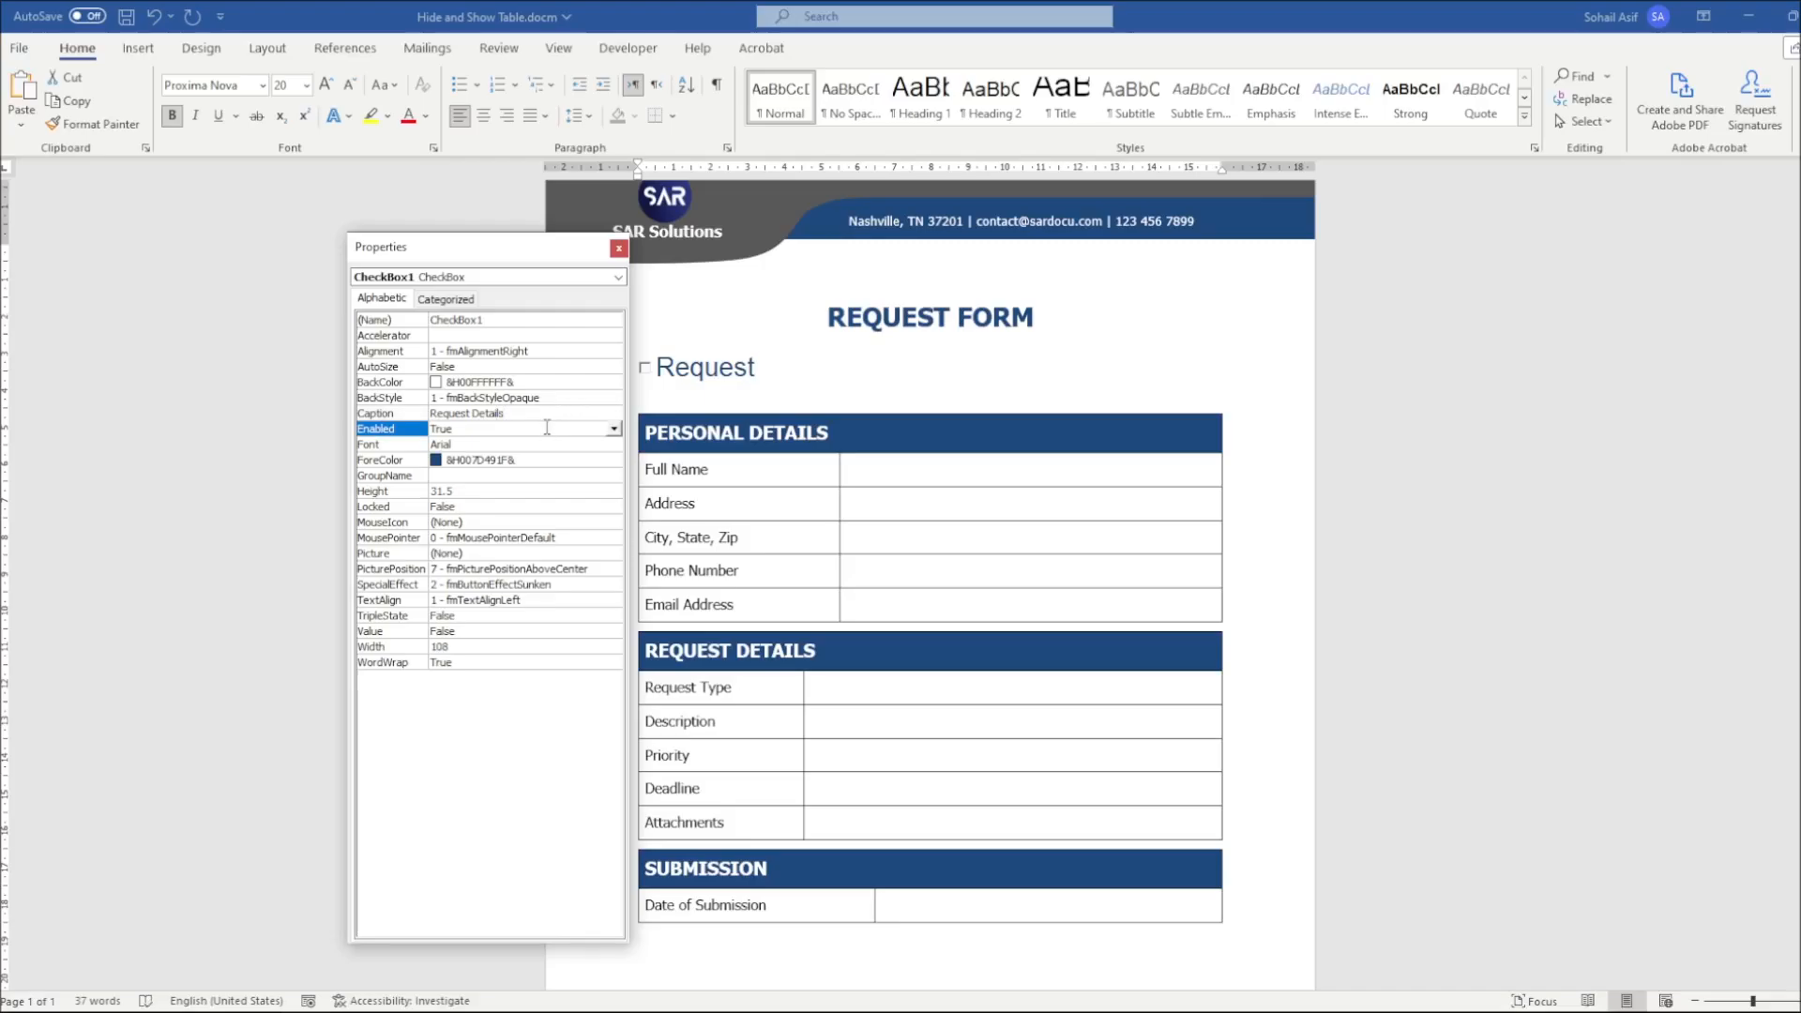
Set the check box's font to Bahnschrift Condensed, size 12, and close its properties
click(507, 445)
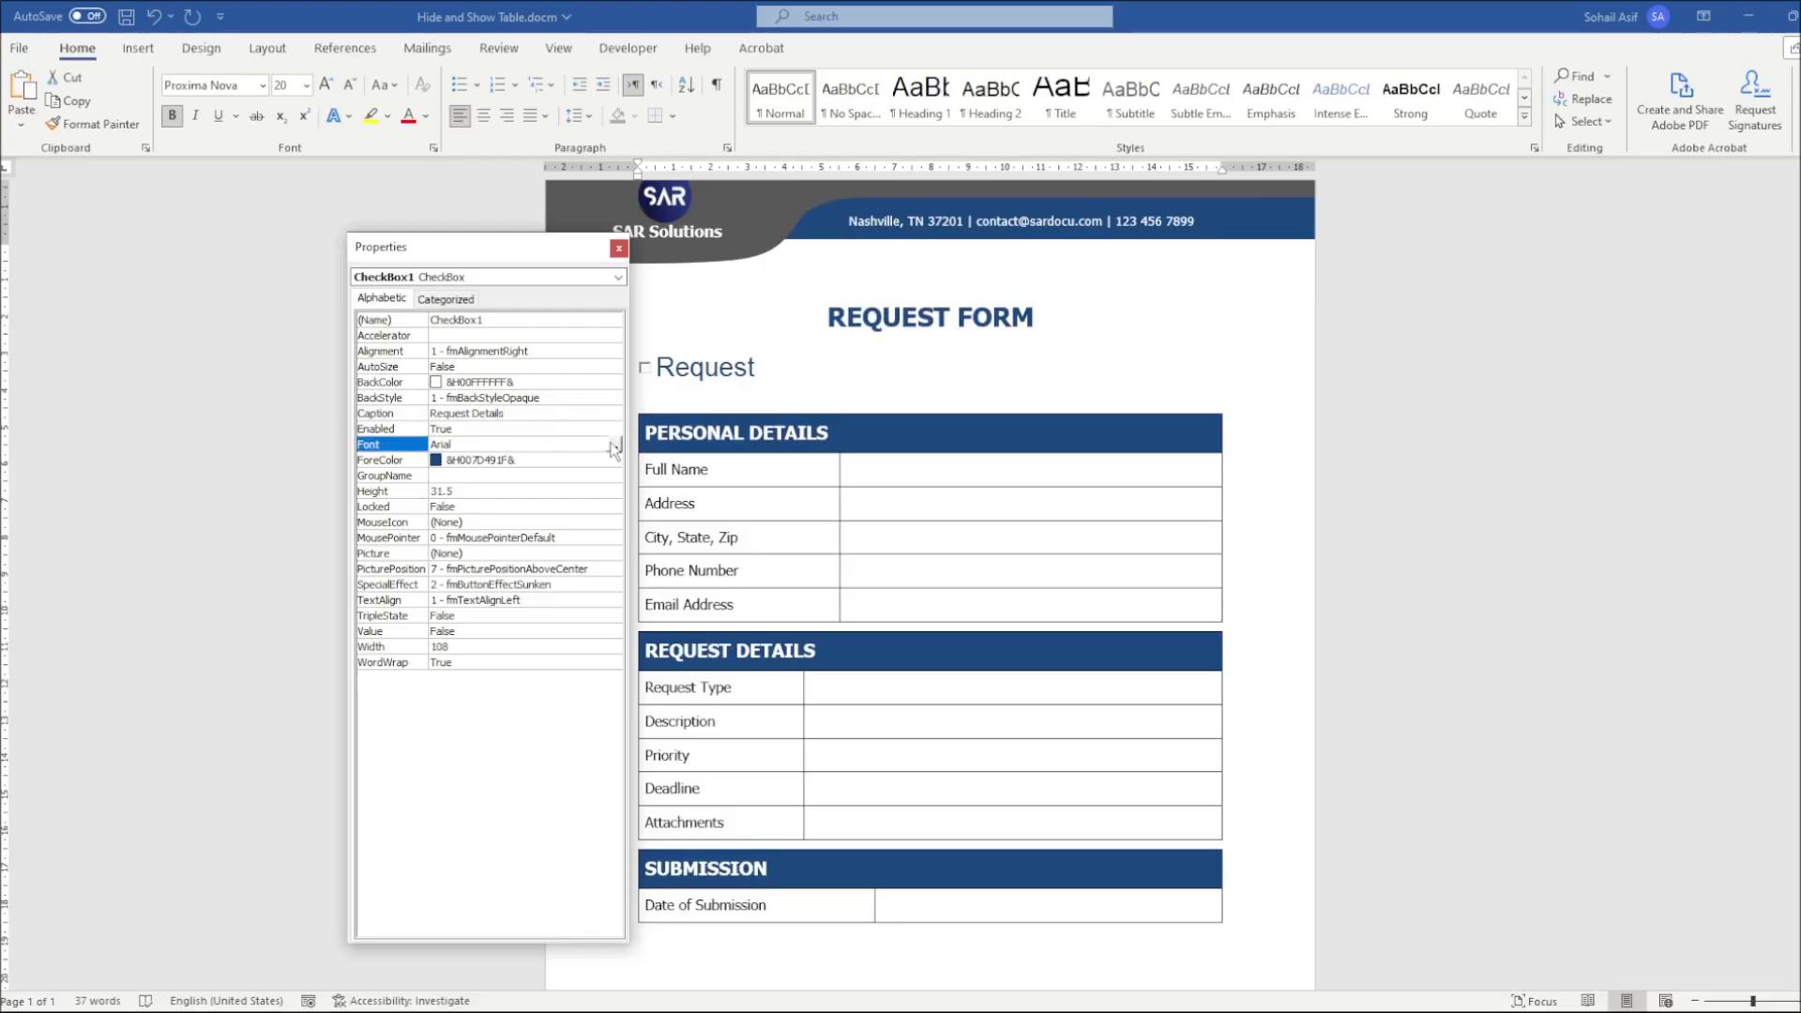
click(614, 447)
click(108, 191)
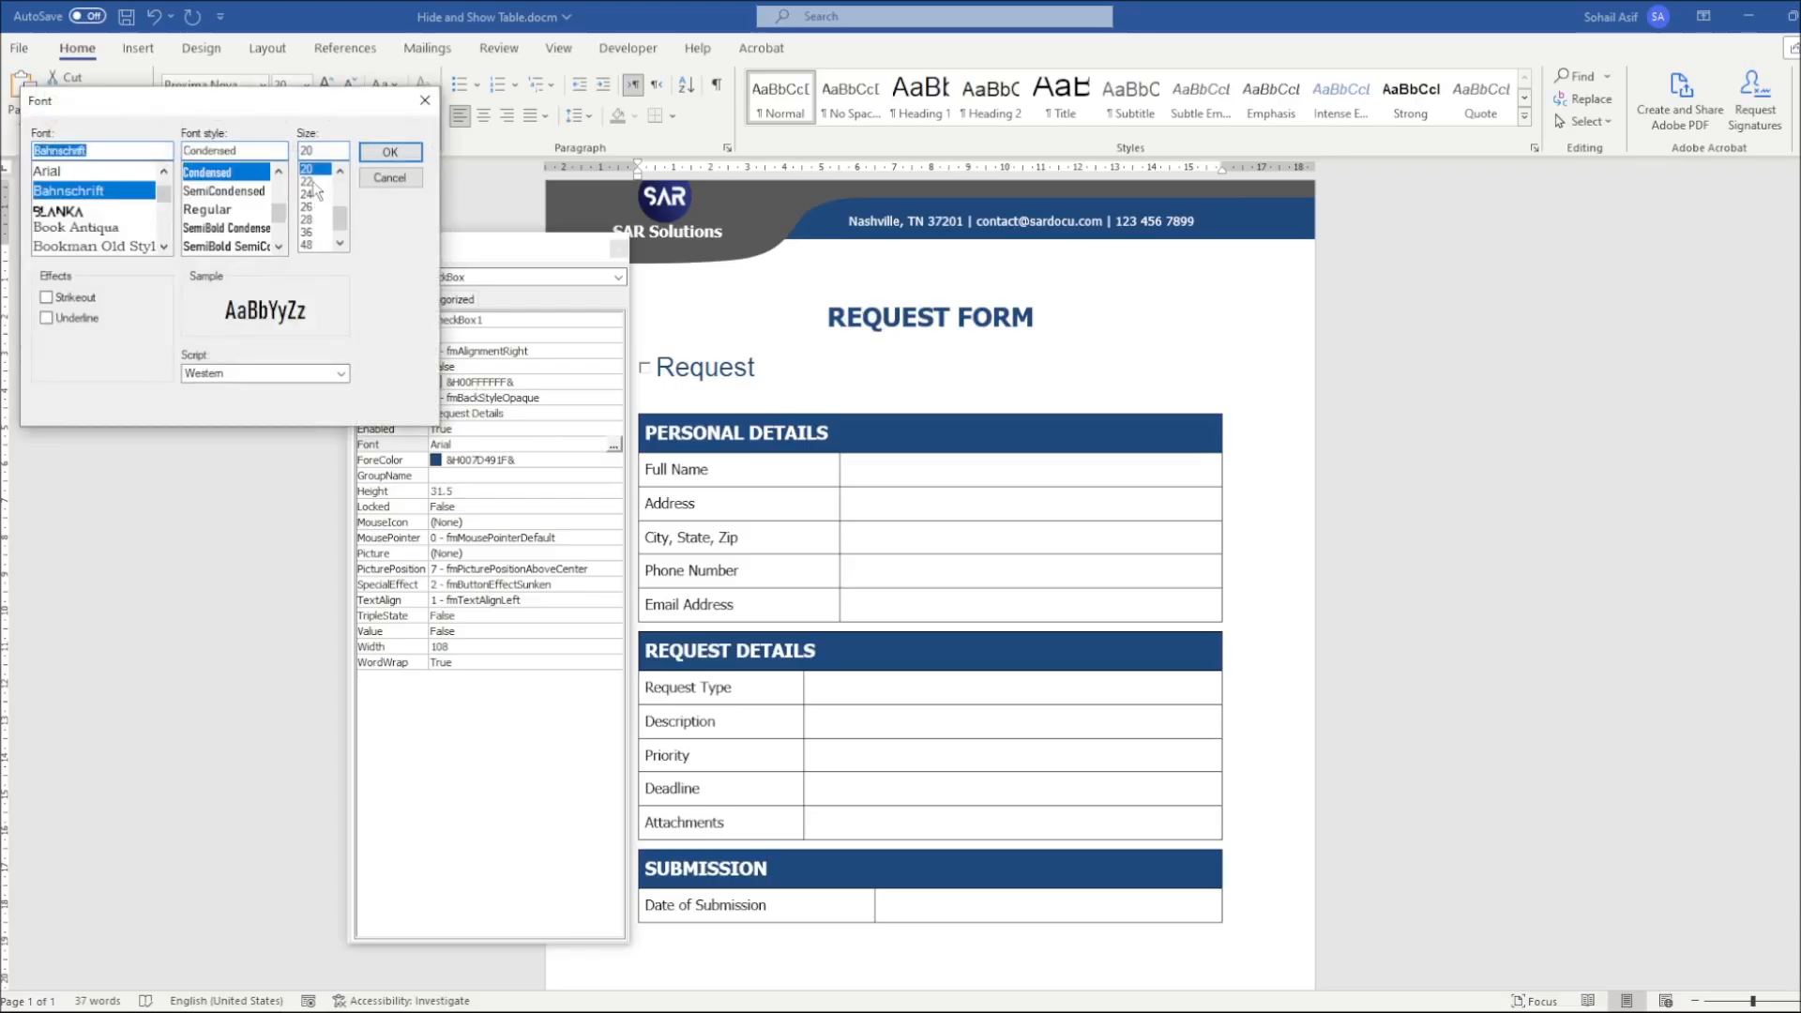
double_click(307, 151)
text(12)
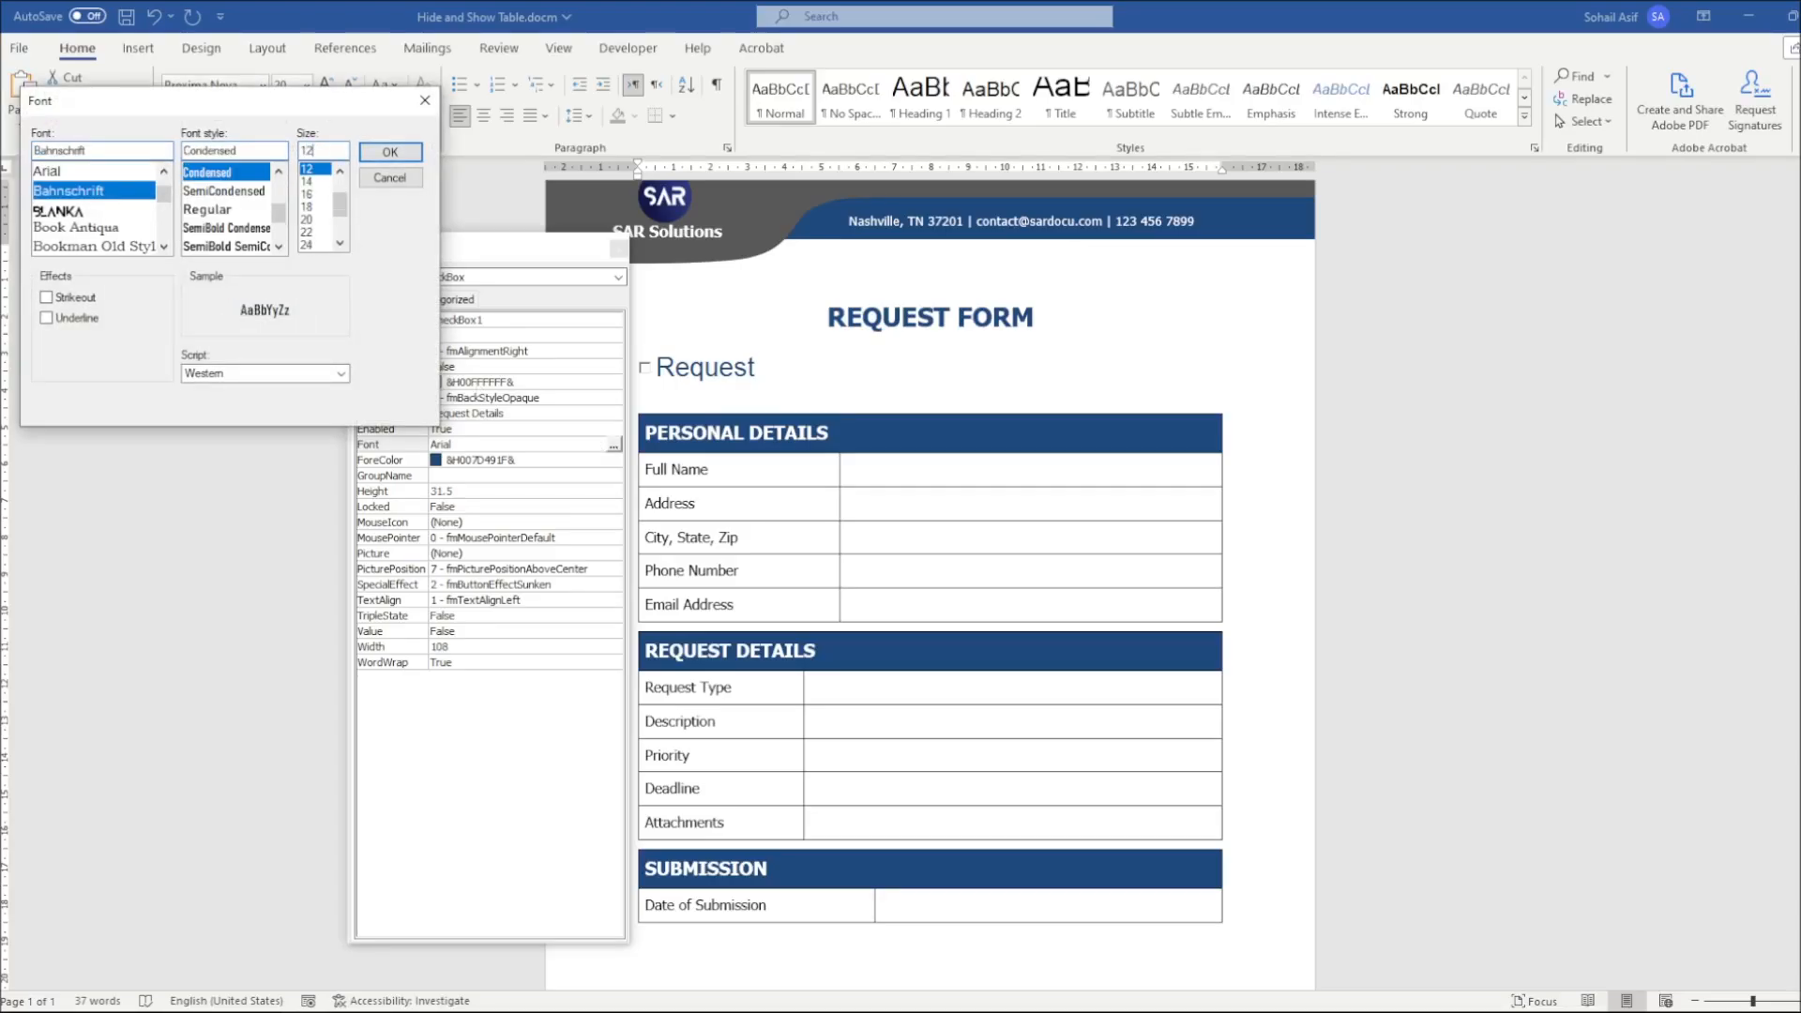
click(390, 153)
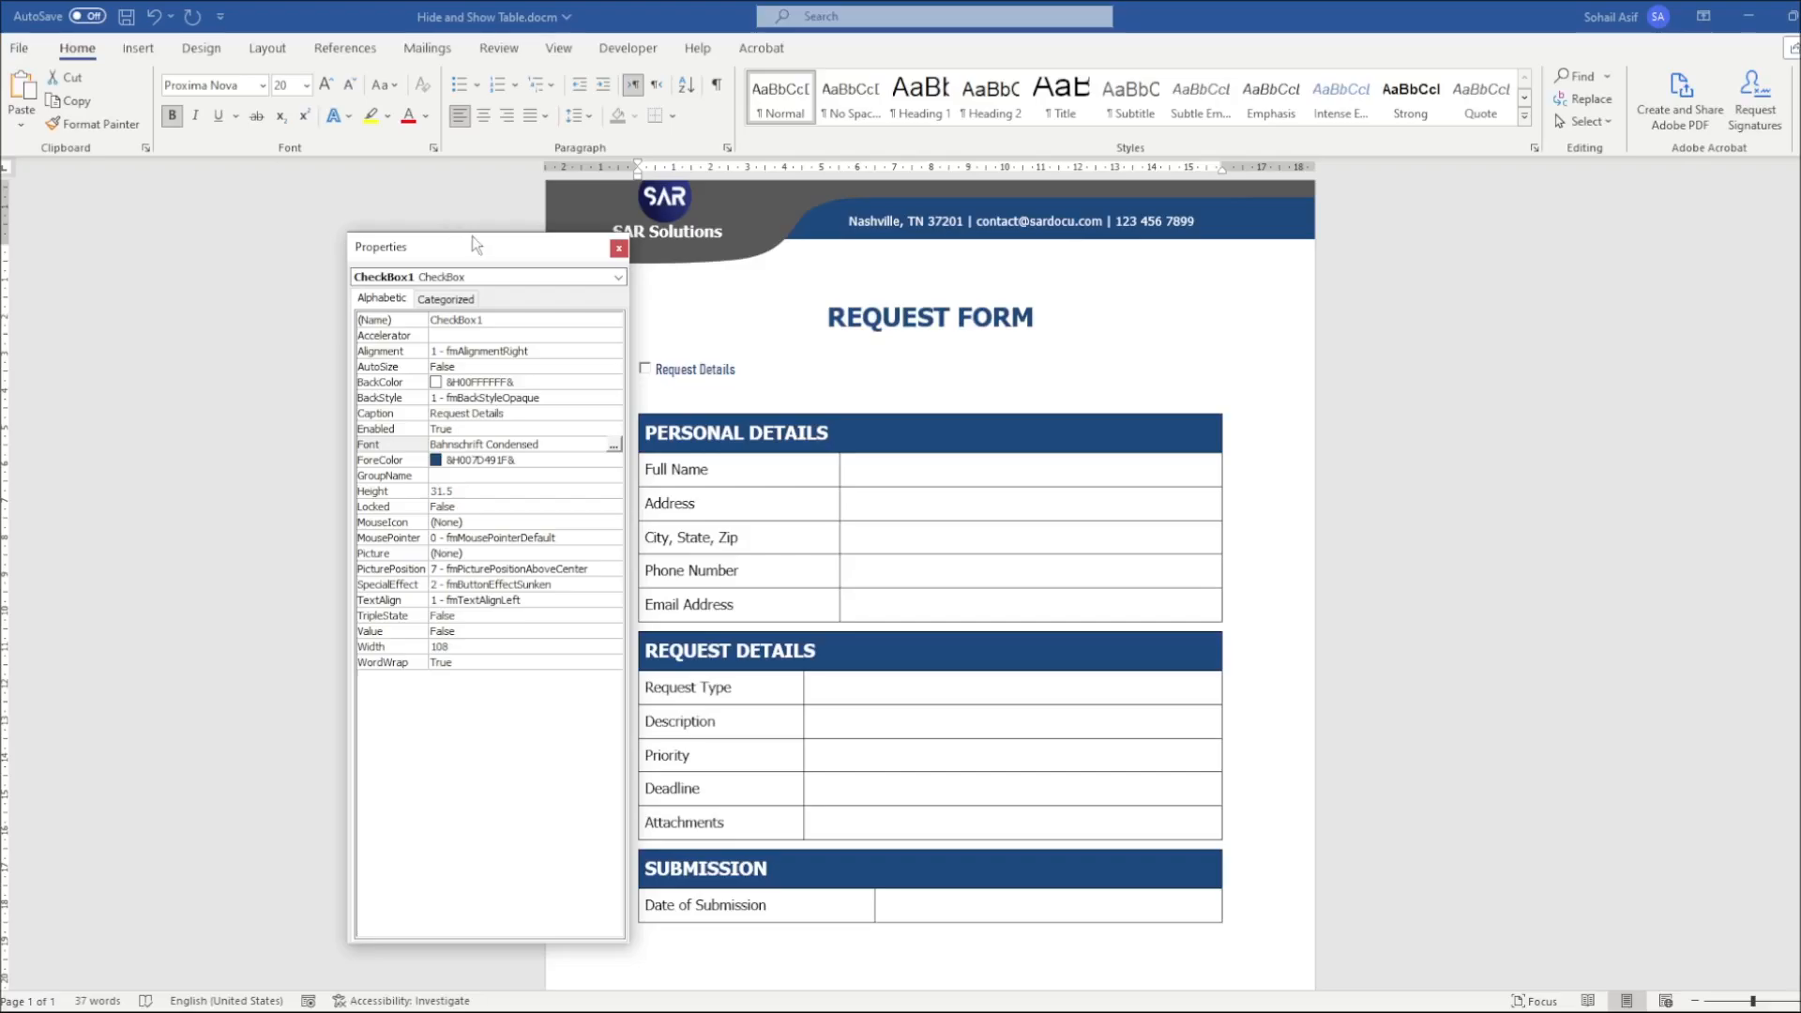
click(619, 247)
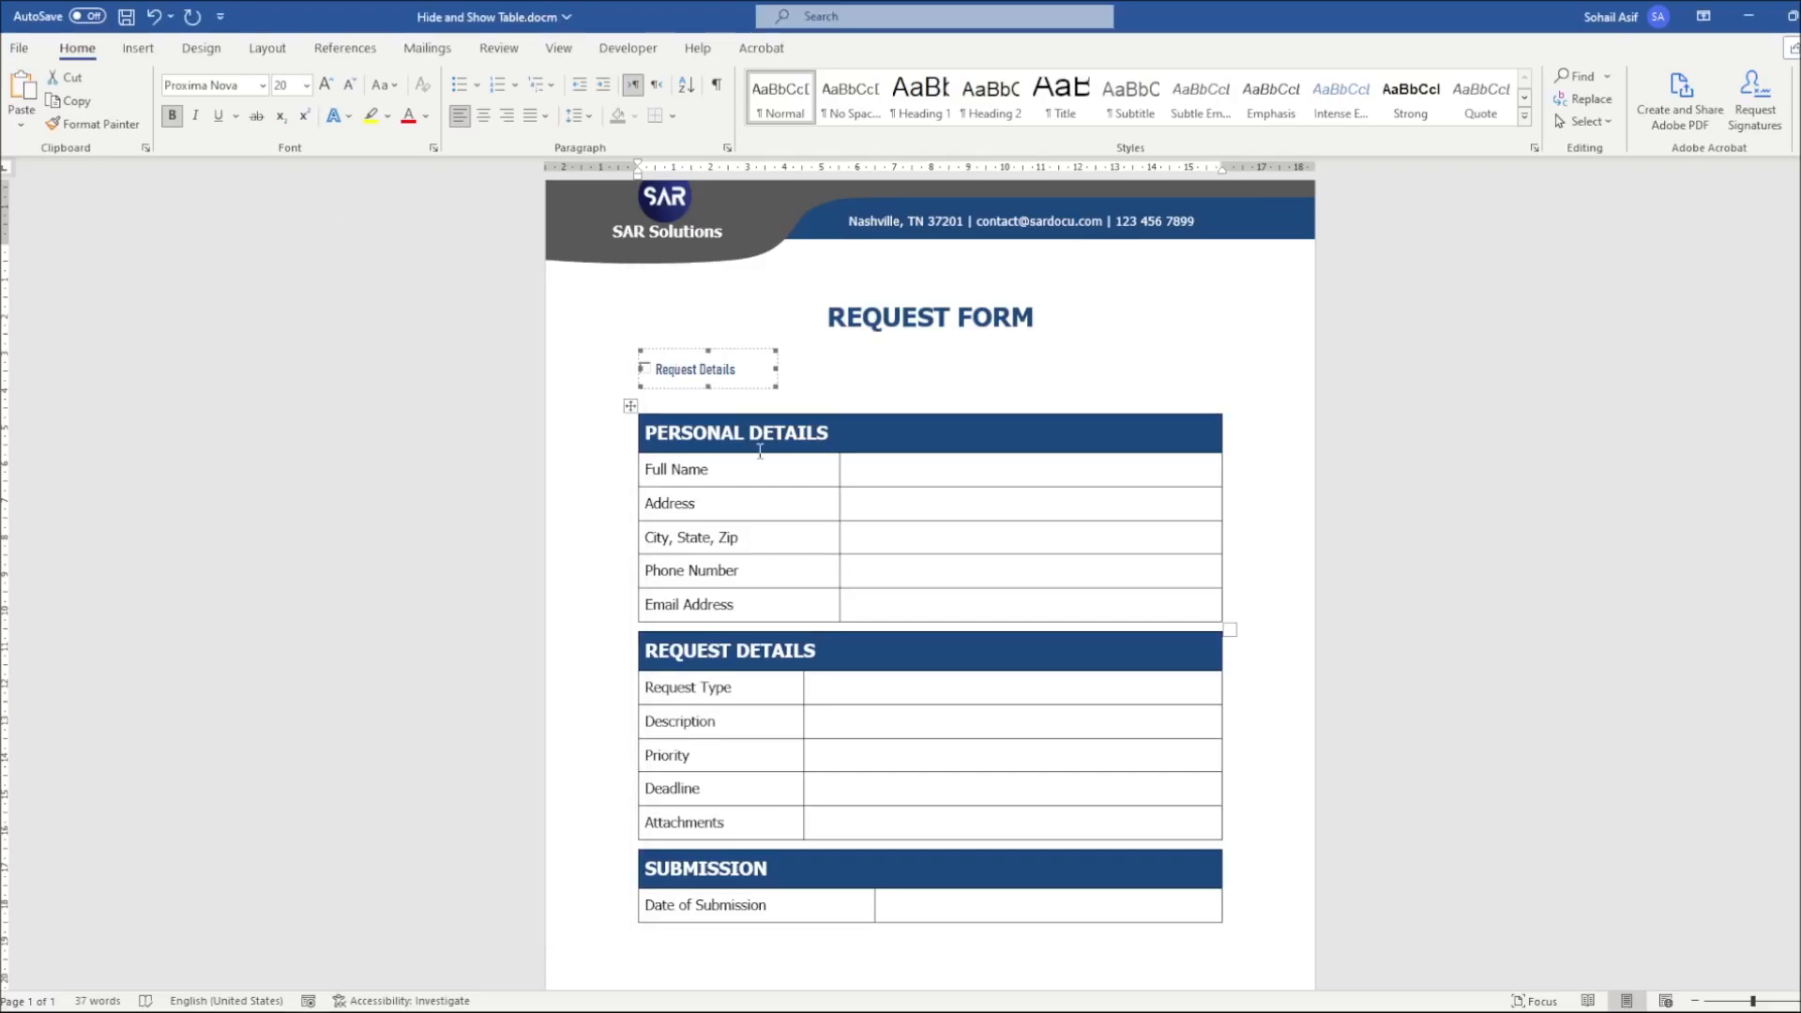
click(809, 388)
scroll(961, 388, up, 1)
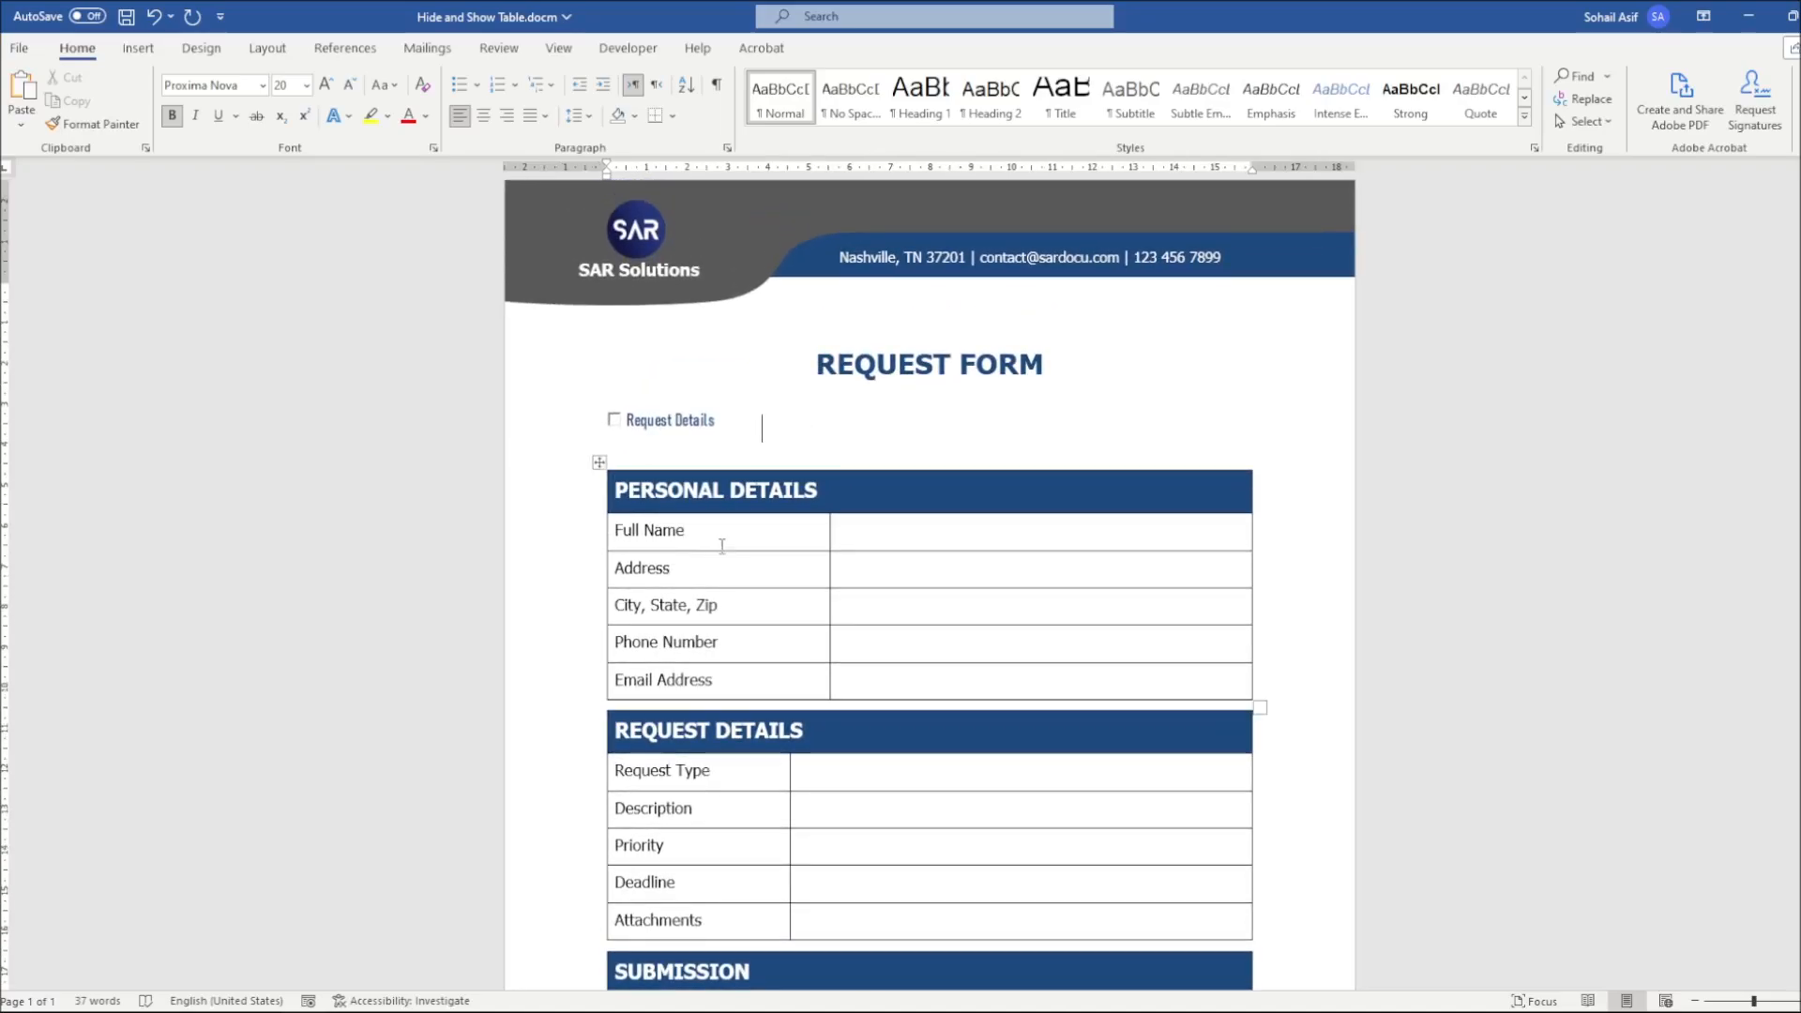
scroll(722, 547, down, 1)
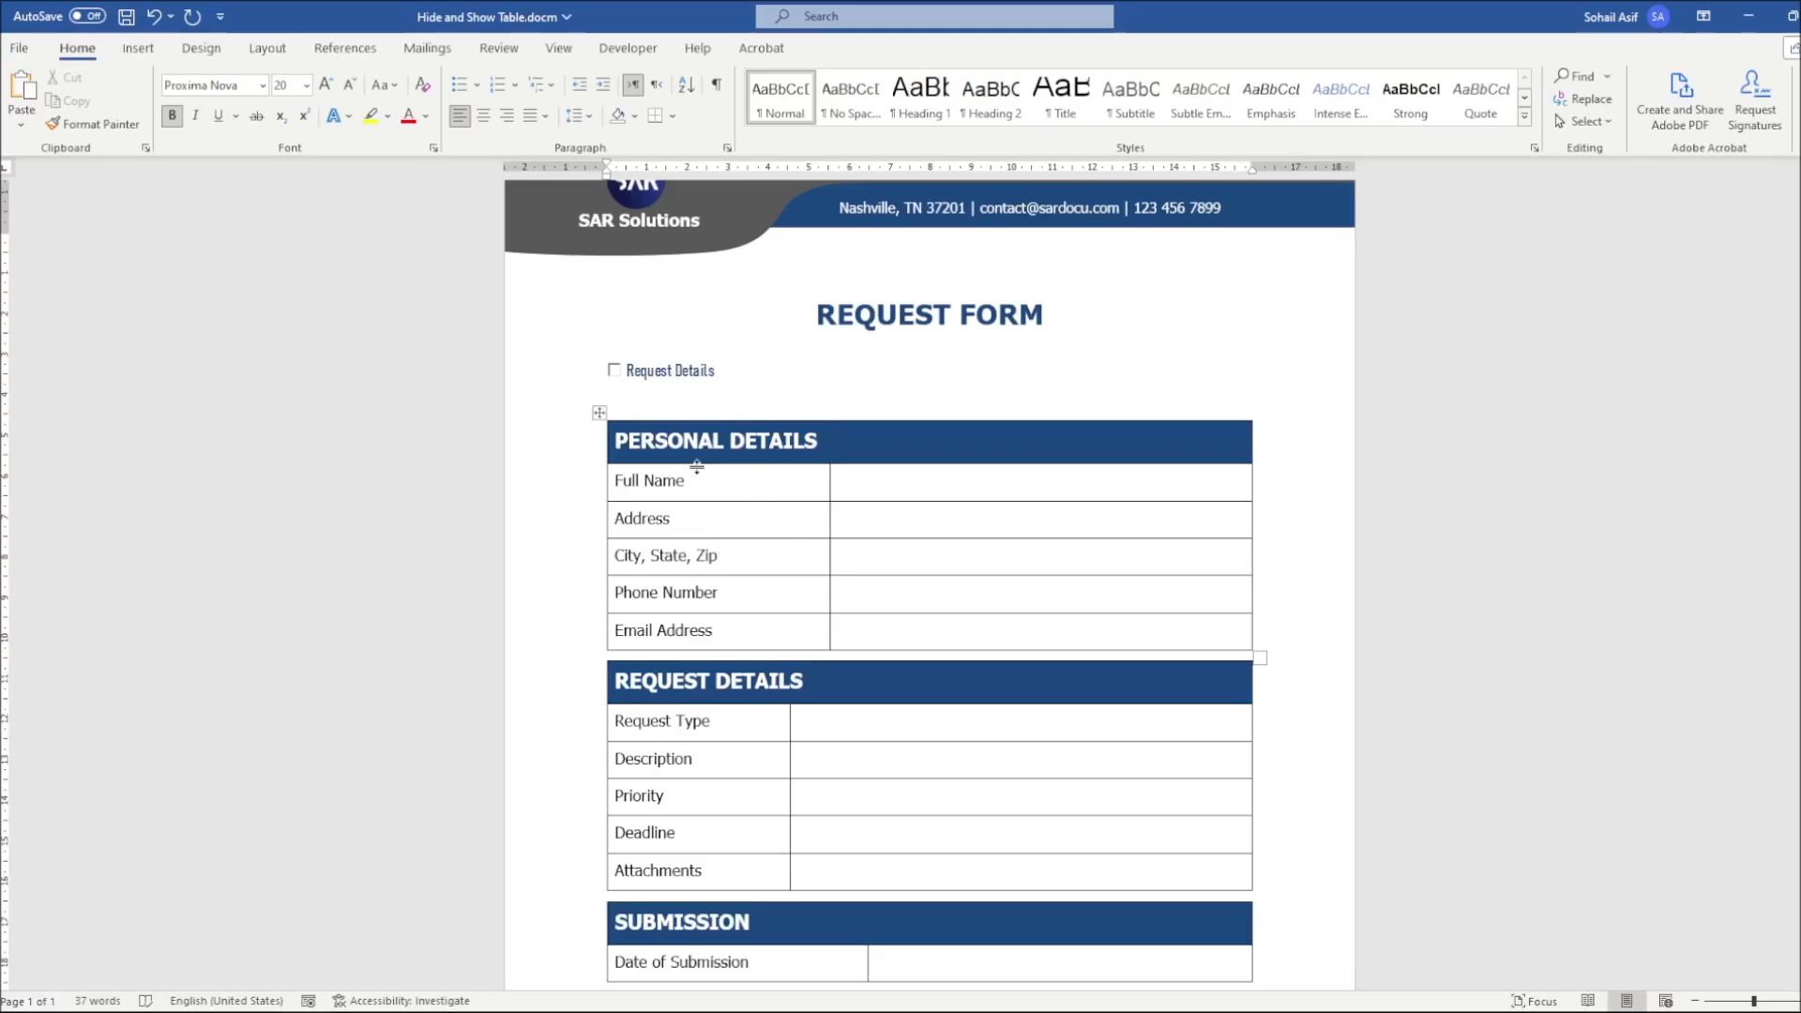
click(610, 370)
click(623, 367)
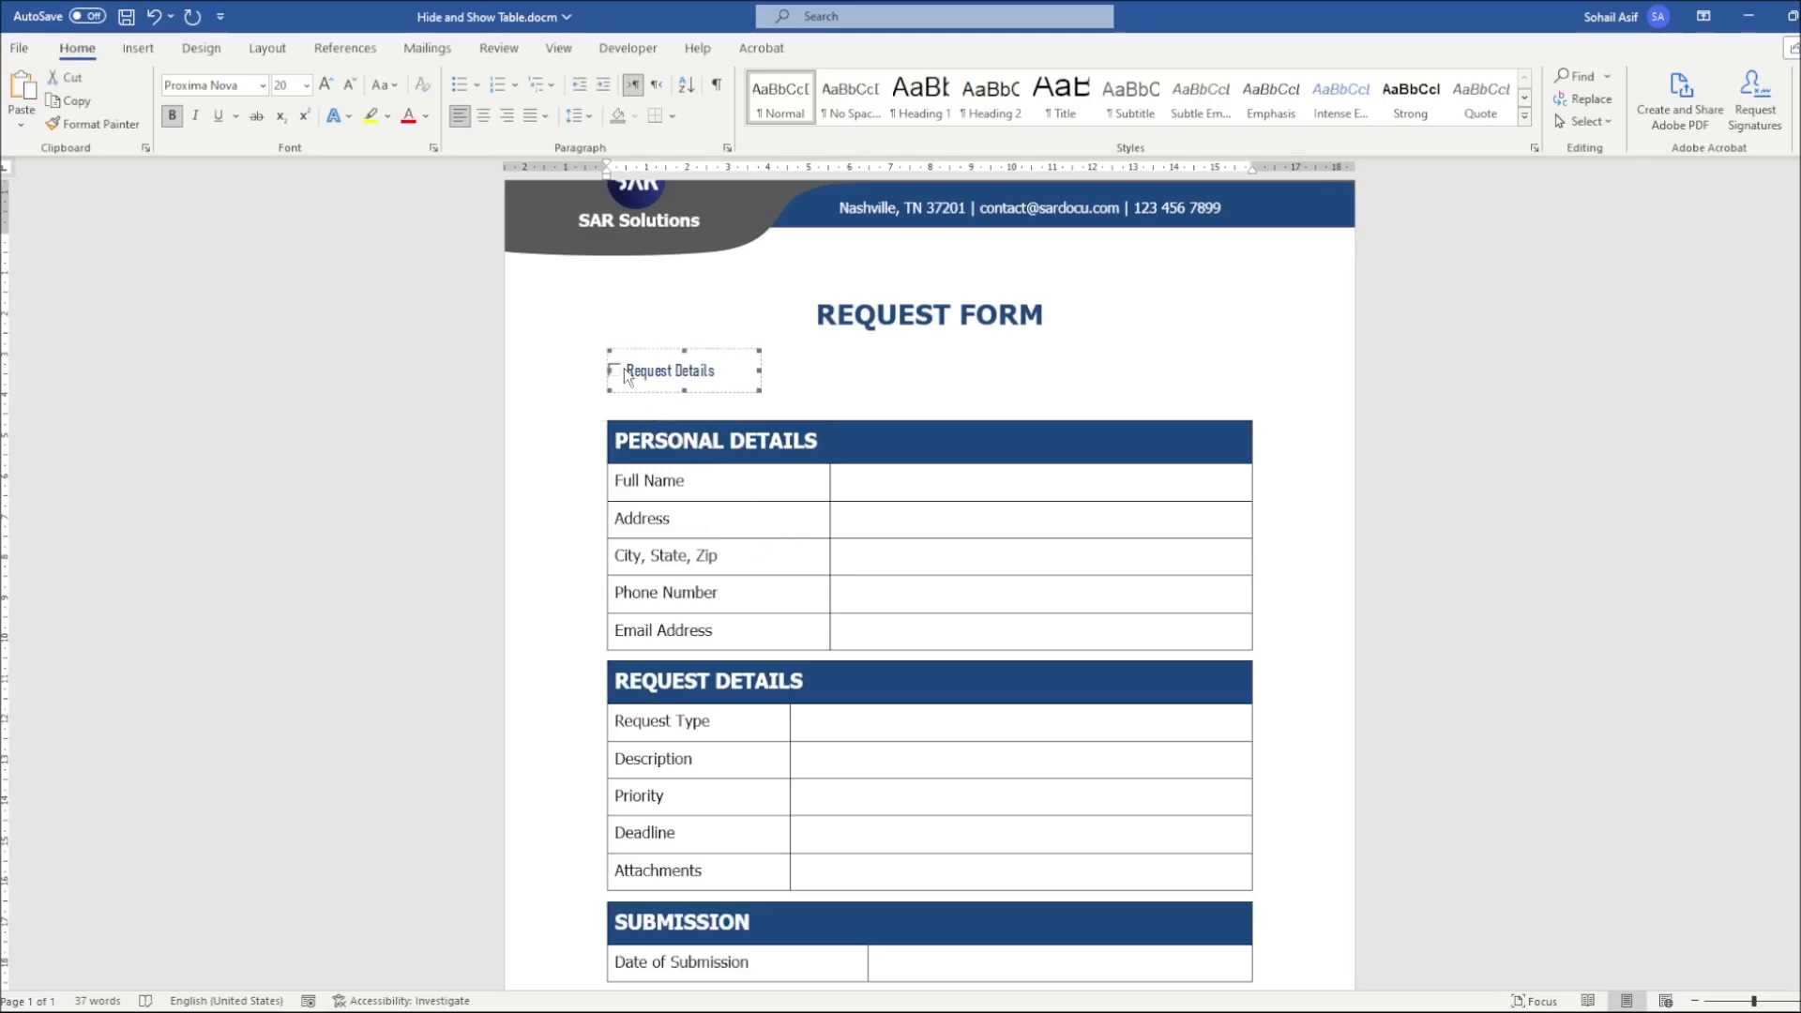
click(773, 379)
scroll(773, 380, down, 1)
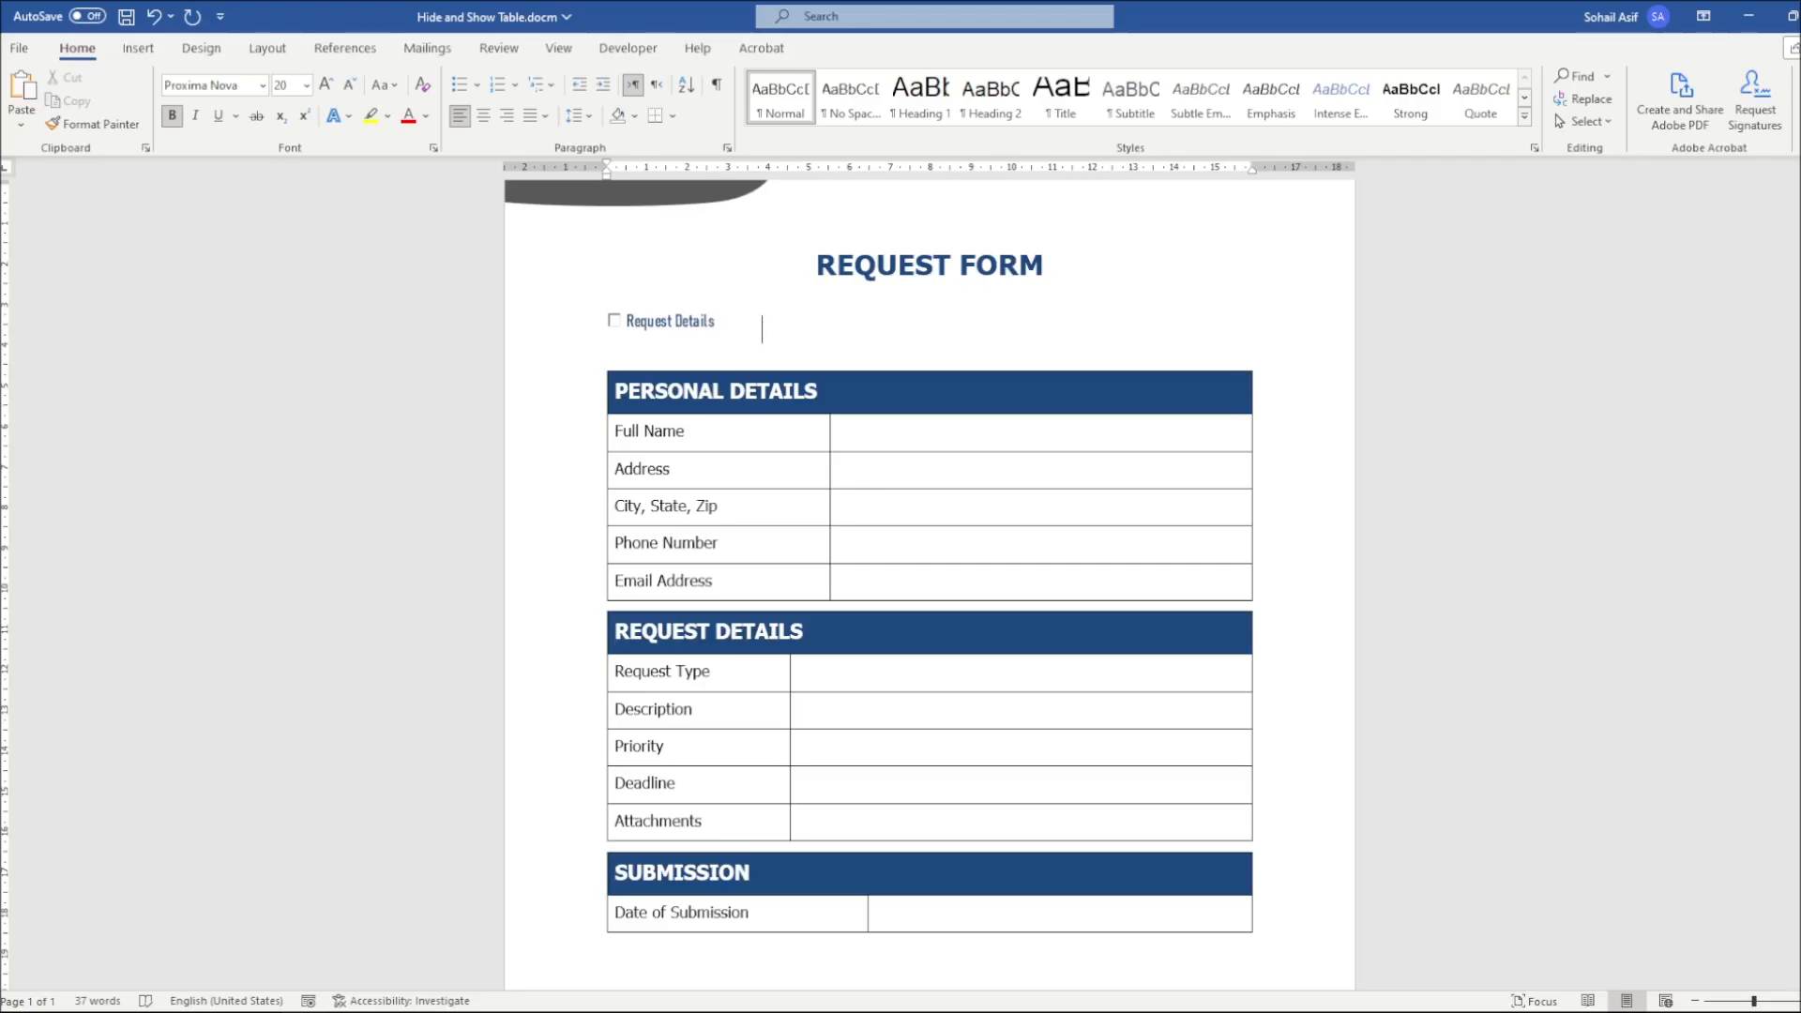
Switch to Notepad to view the CheckBox1 VBA code in things to do.txt, and return to the Word form
key(alt+Tab)
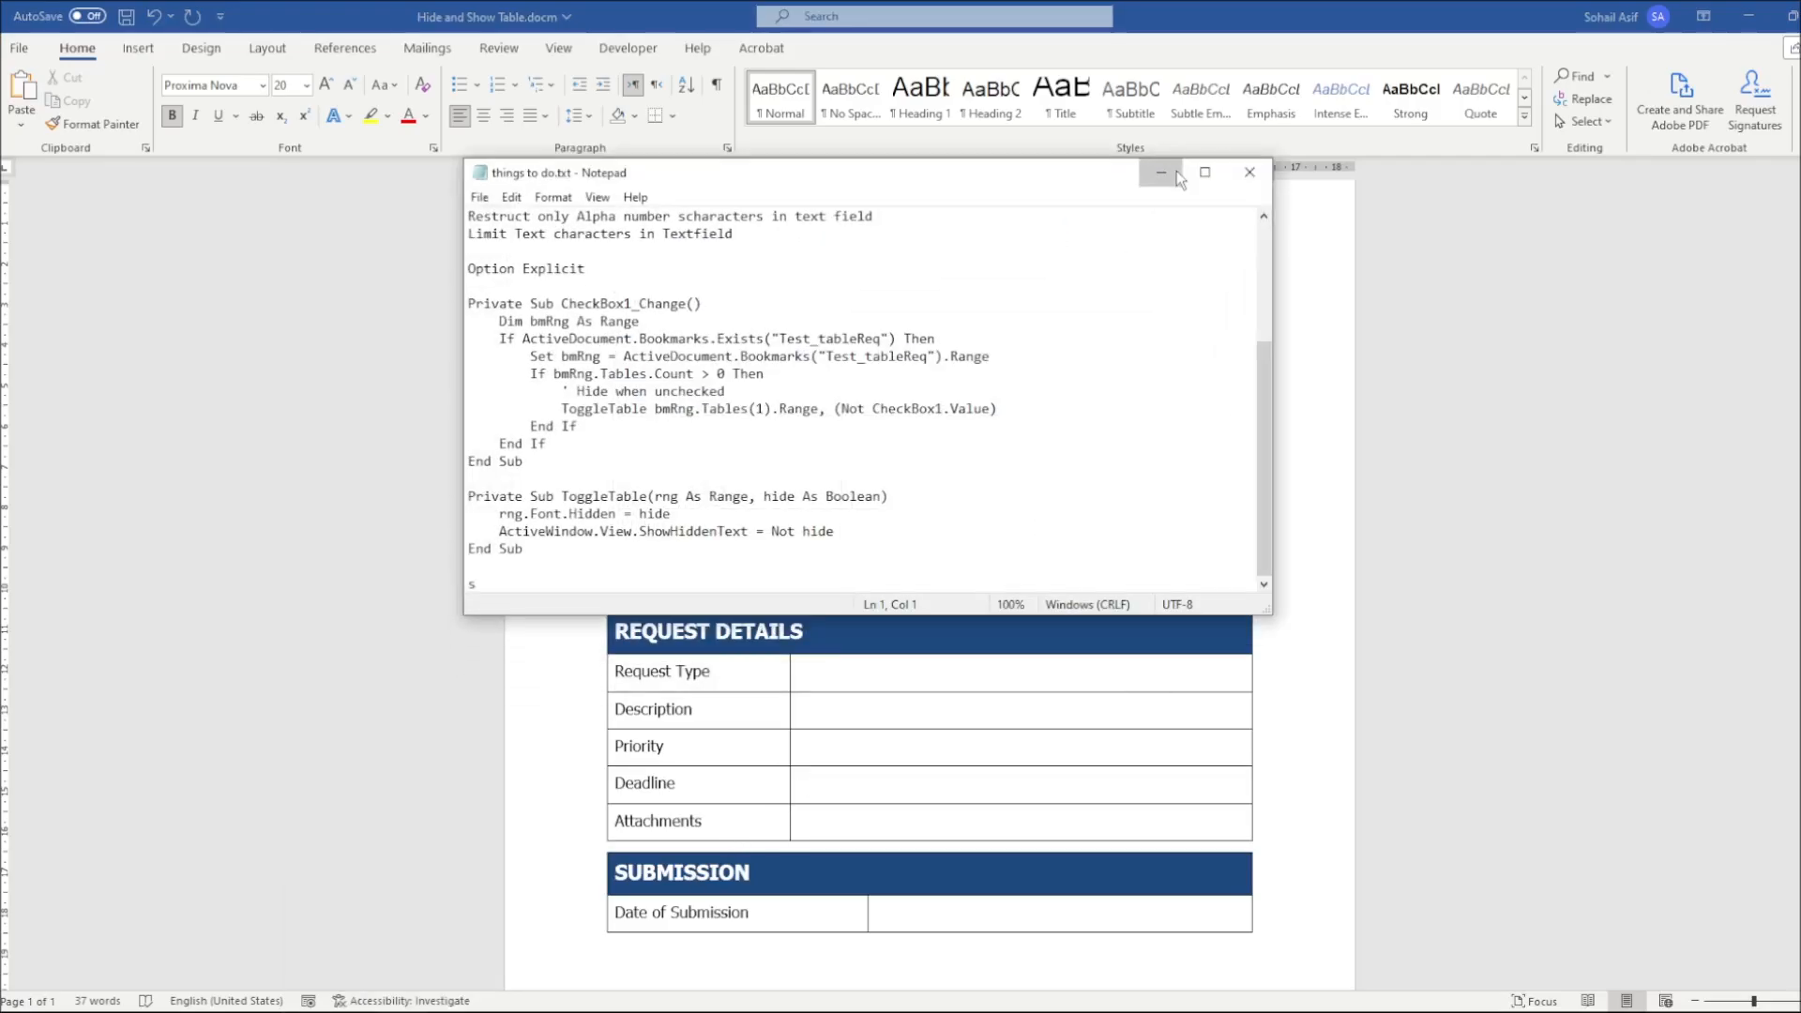
click(1175, 172)
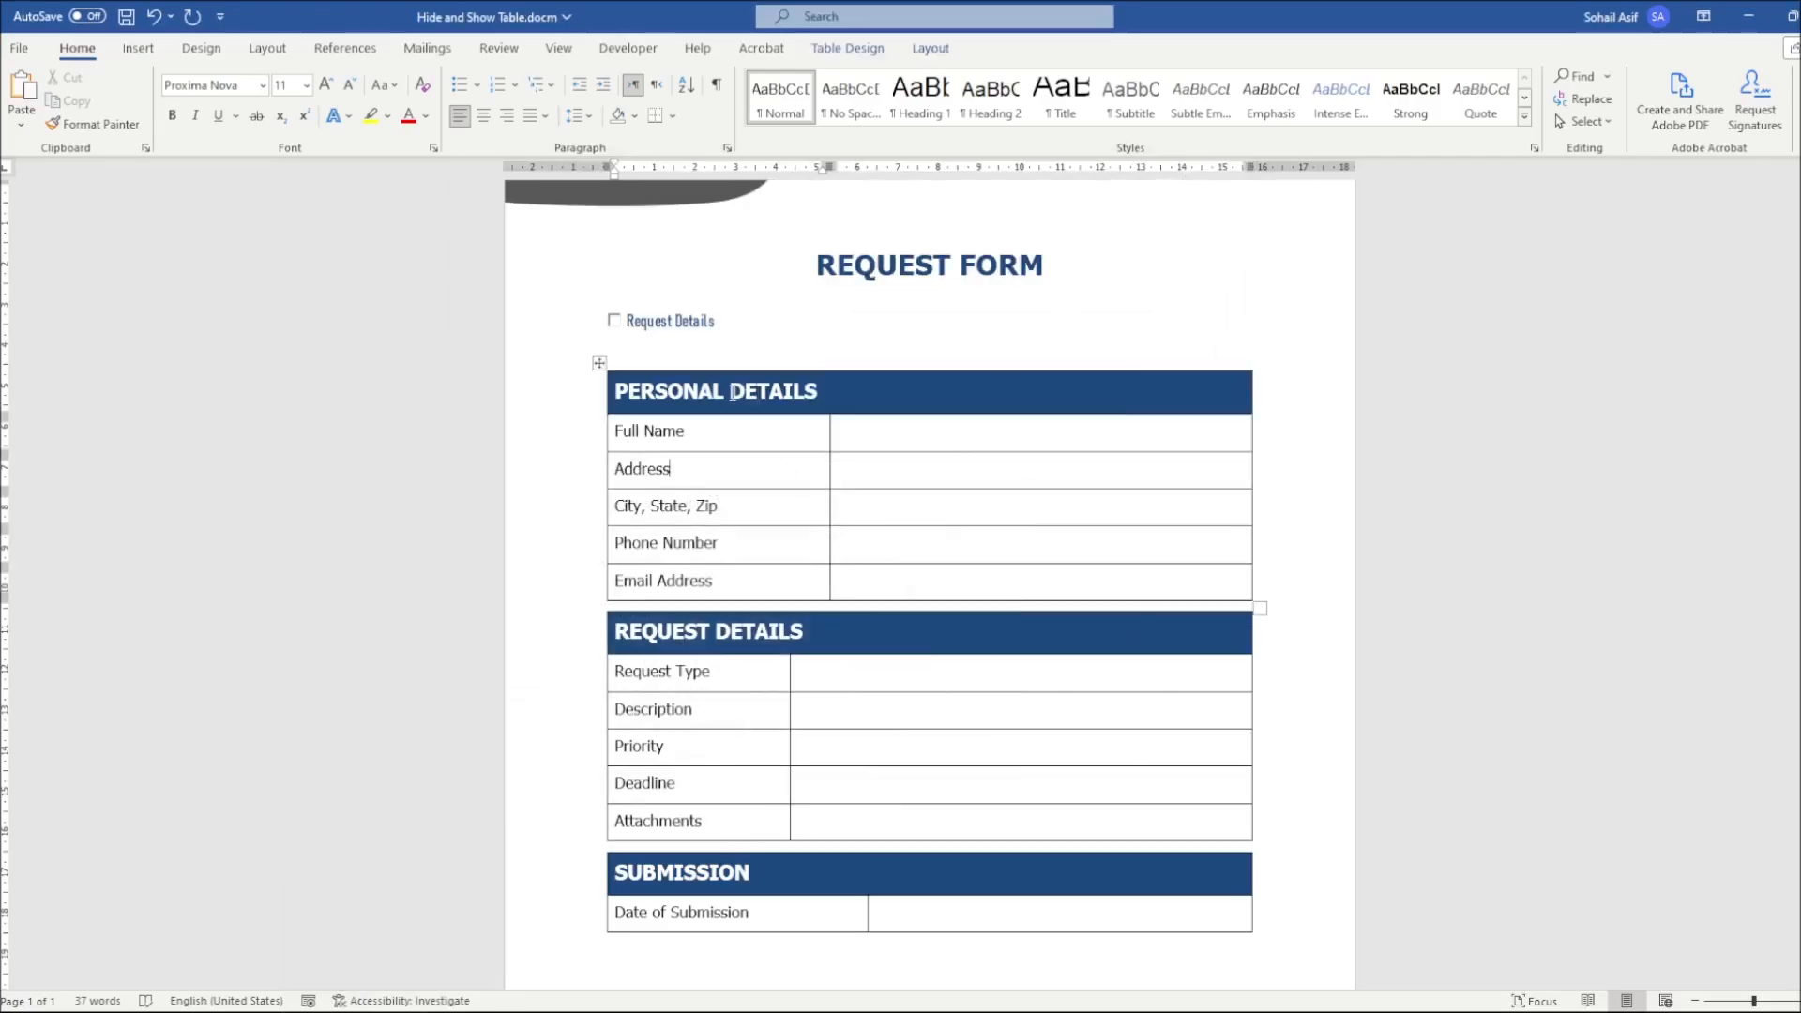
Open the VBA code of the Request Details check box in ThisDocument
double_click(665, 321)
click(664, 319)
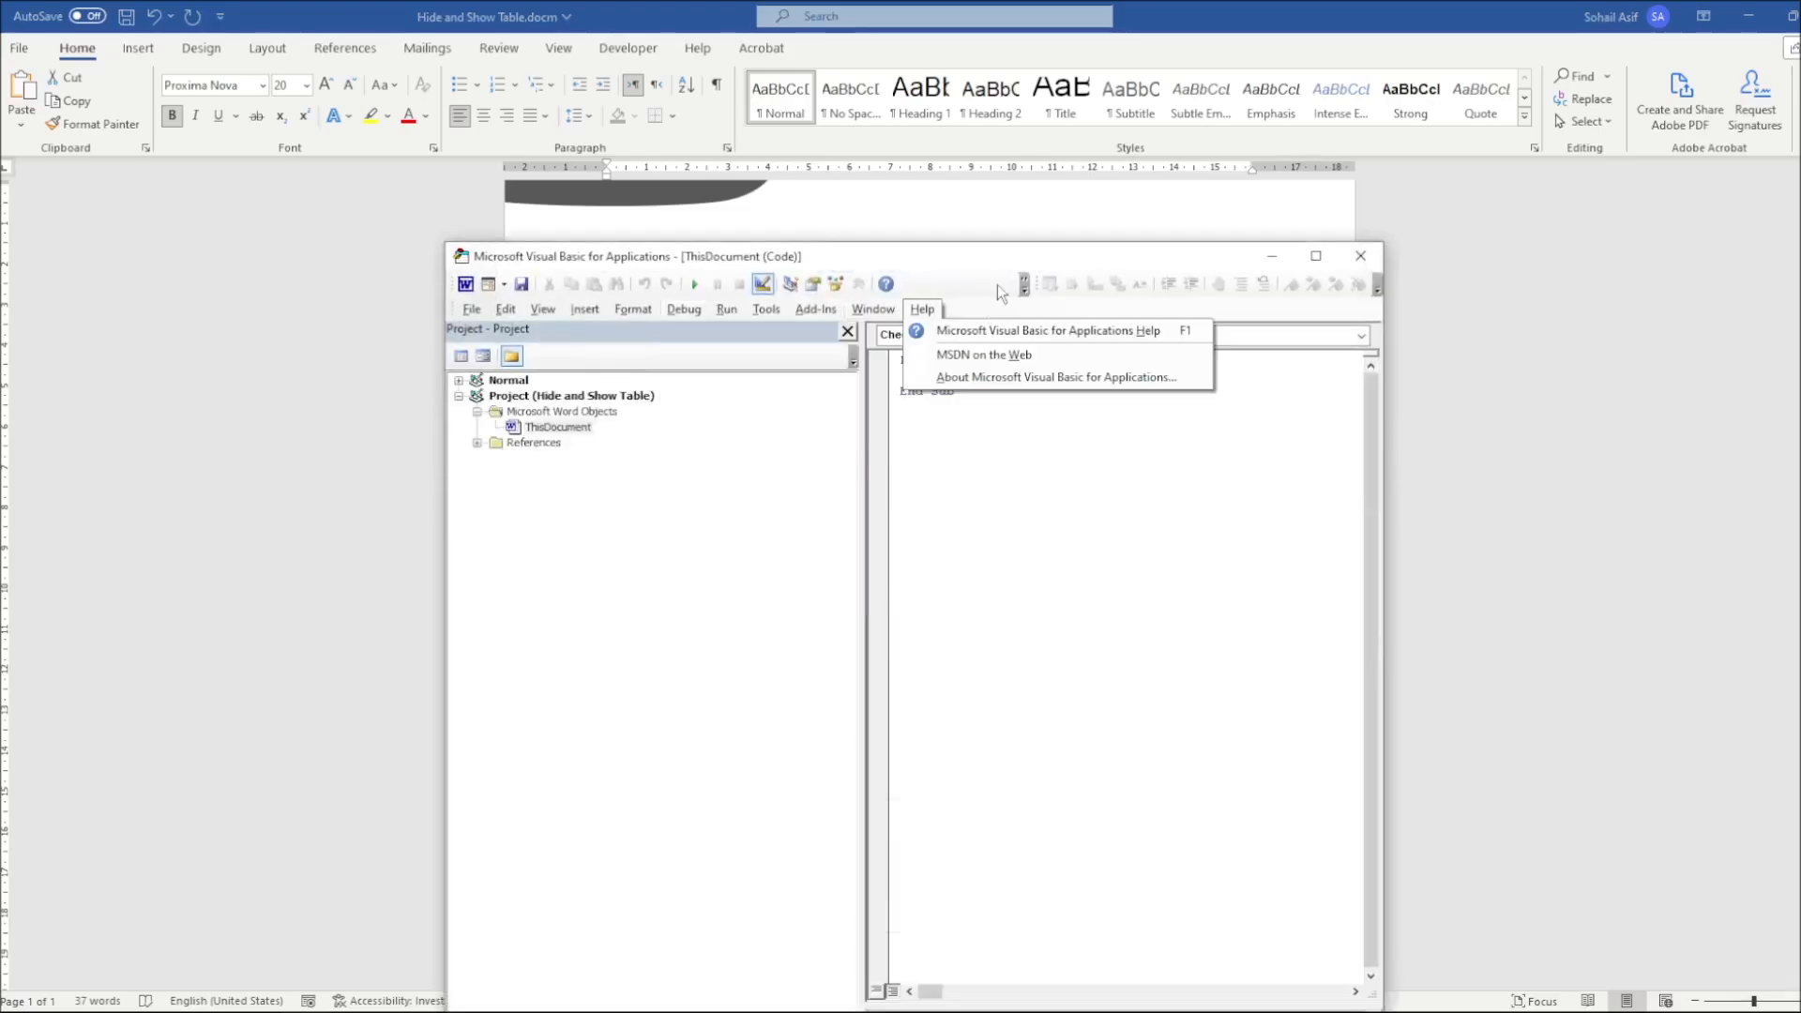
click(968, 277)
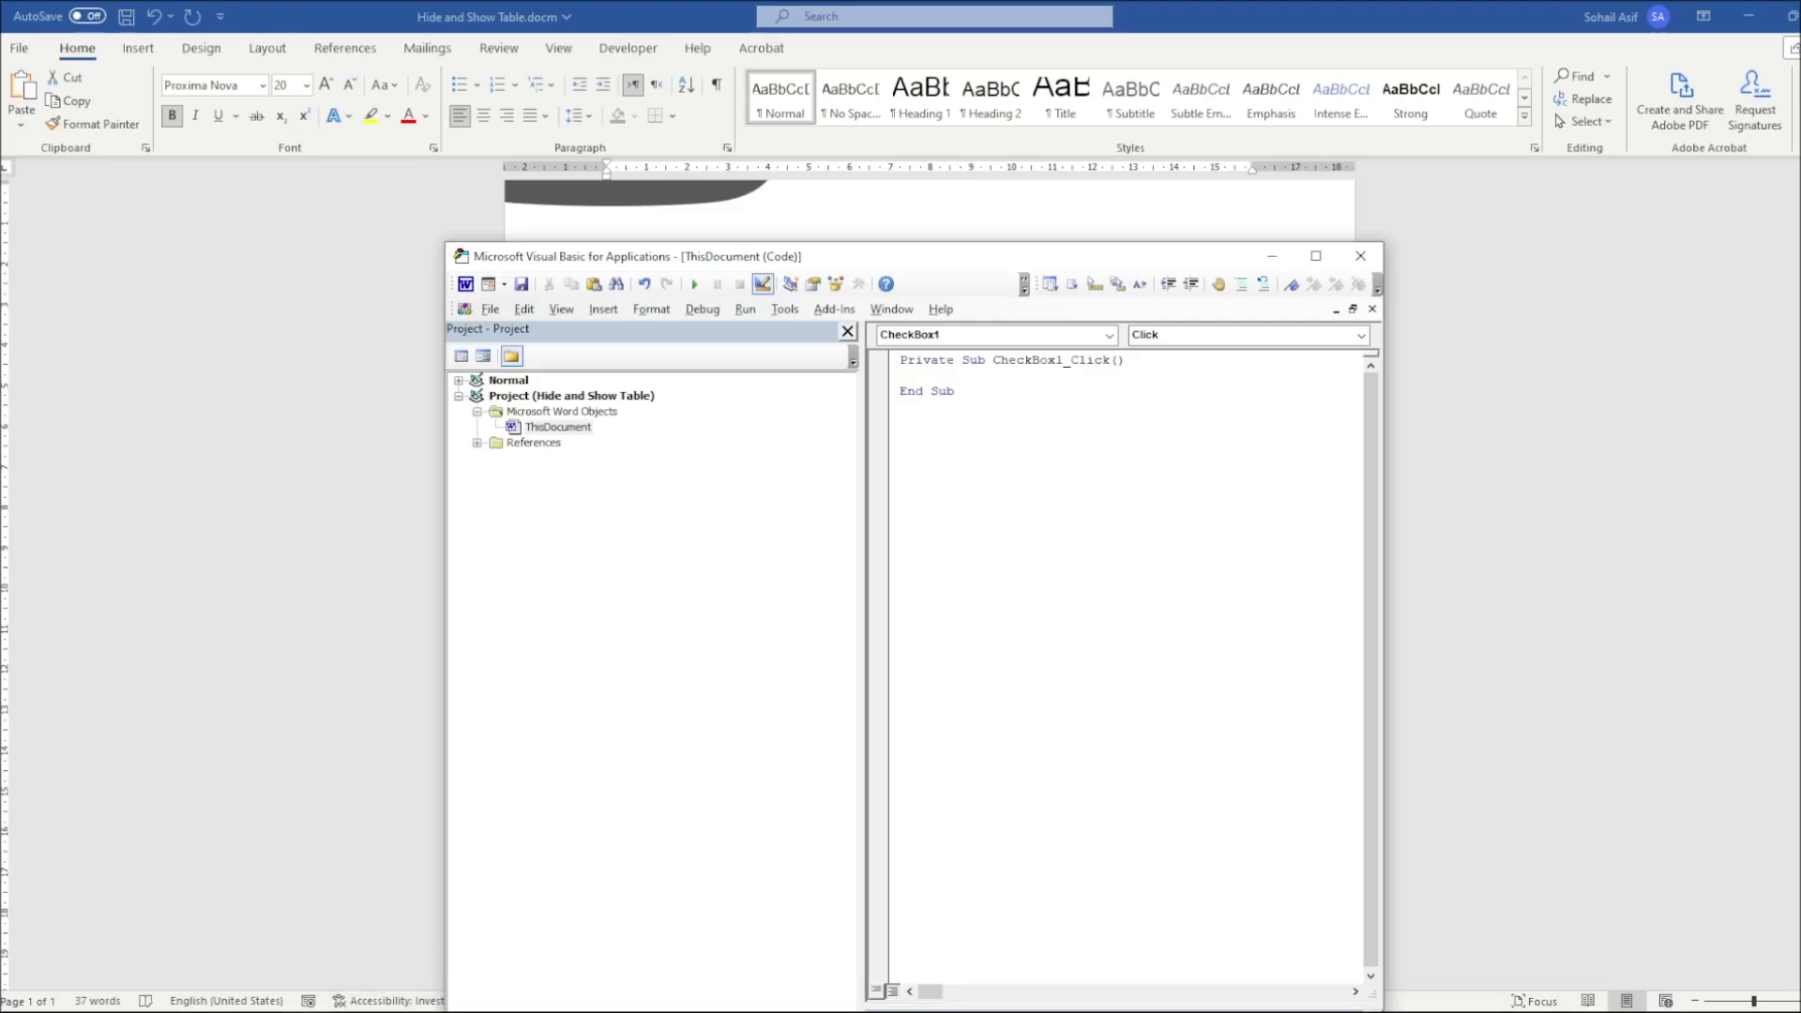
click(387, 1011)
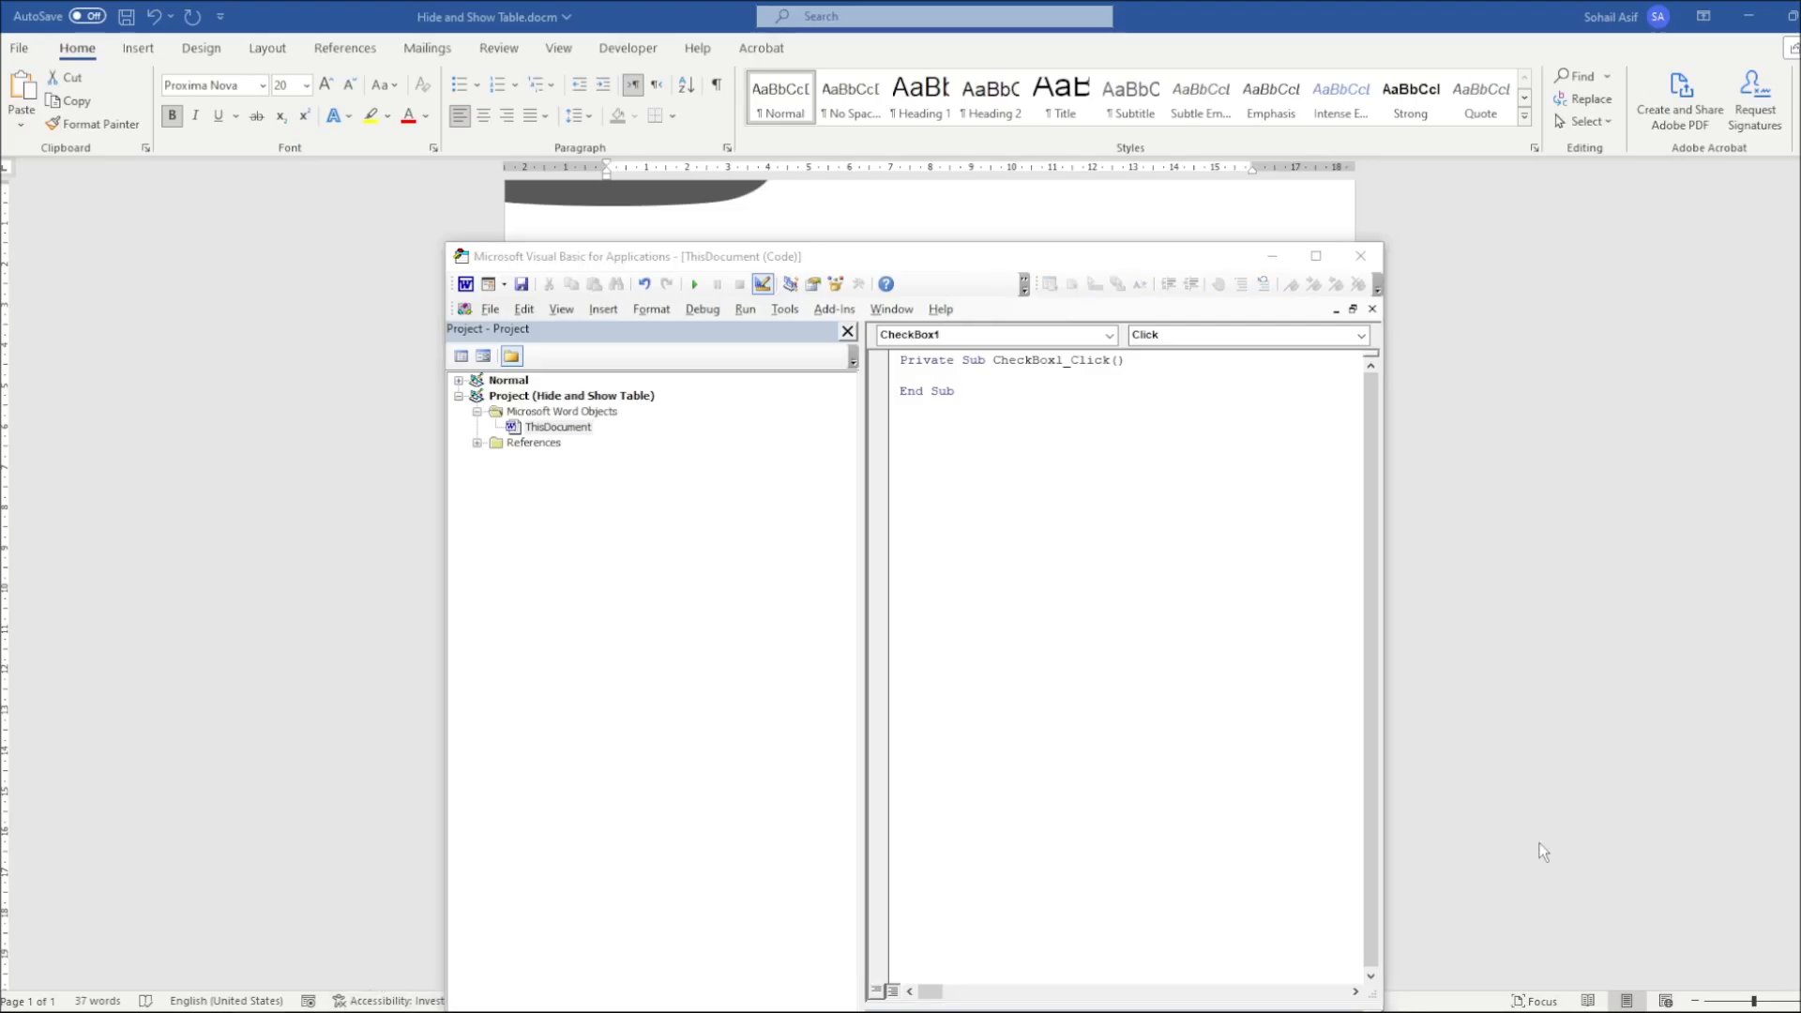
click(988, 624)
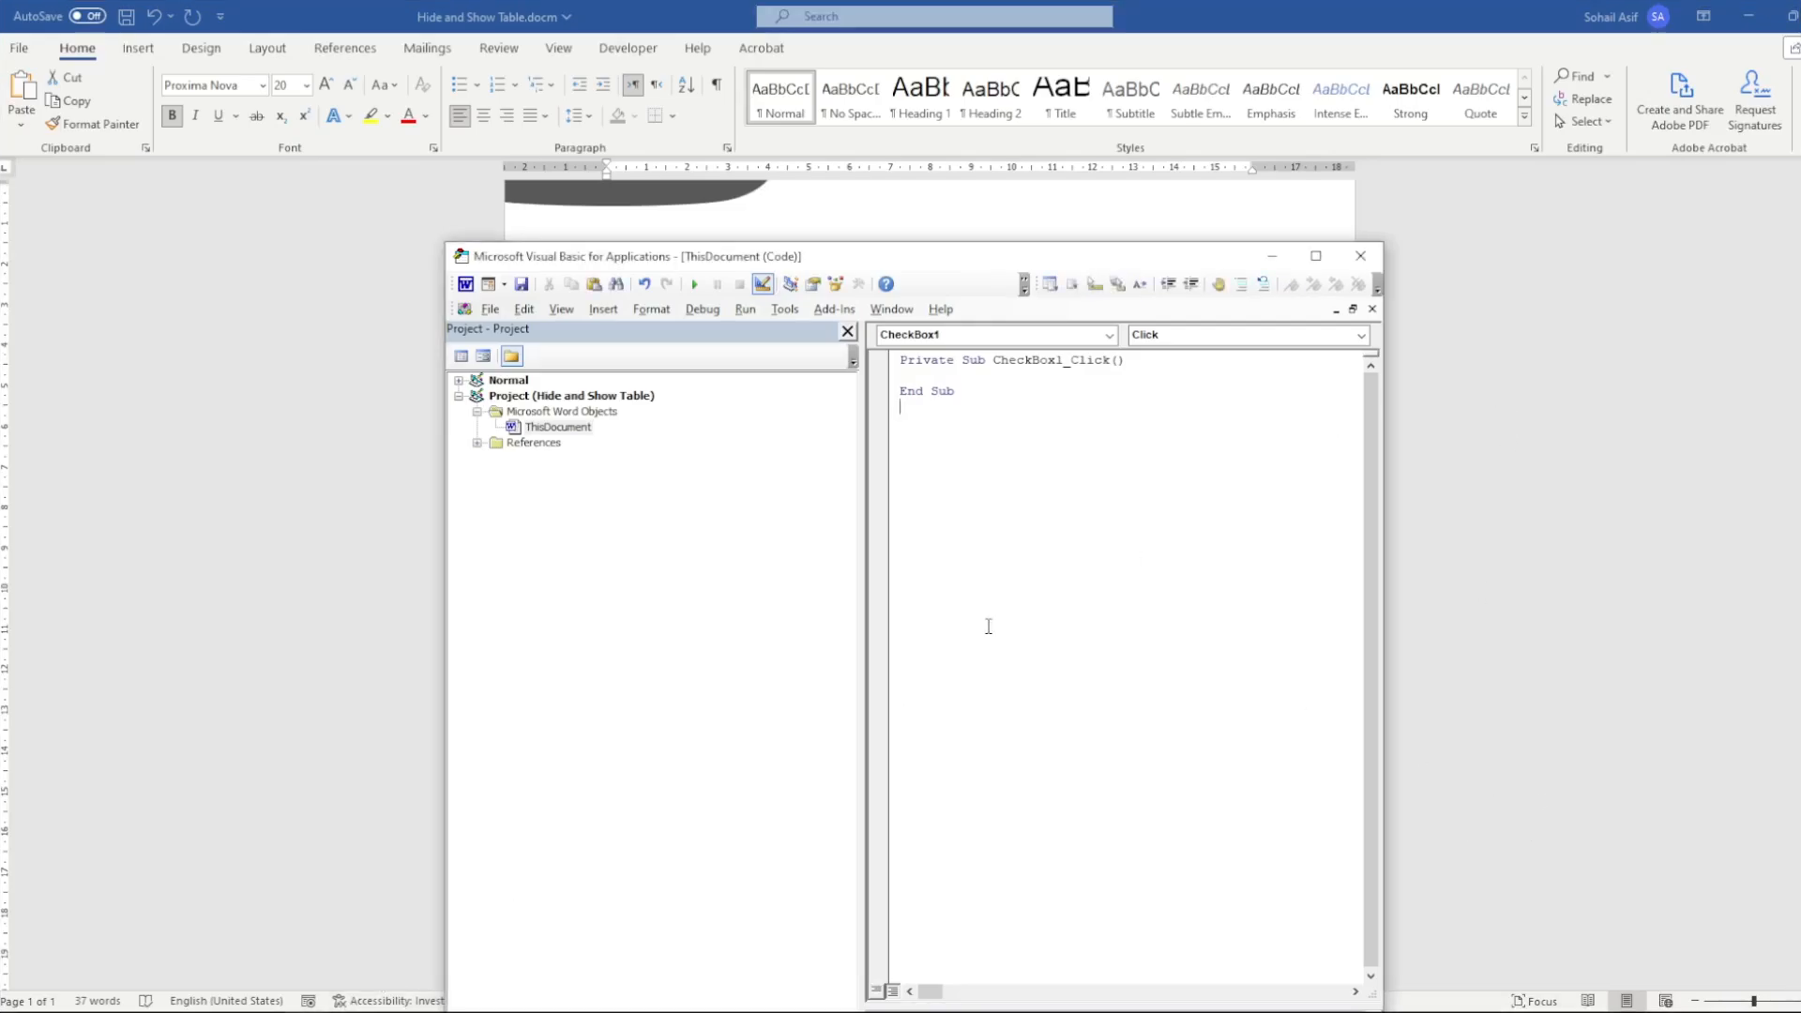
Switch to Notepad and copy the VBA code from Option Explicit through the last End Sub, then minimize Notepad
click(750, 1011)
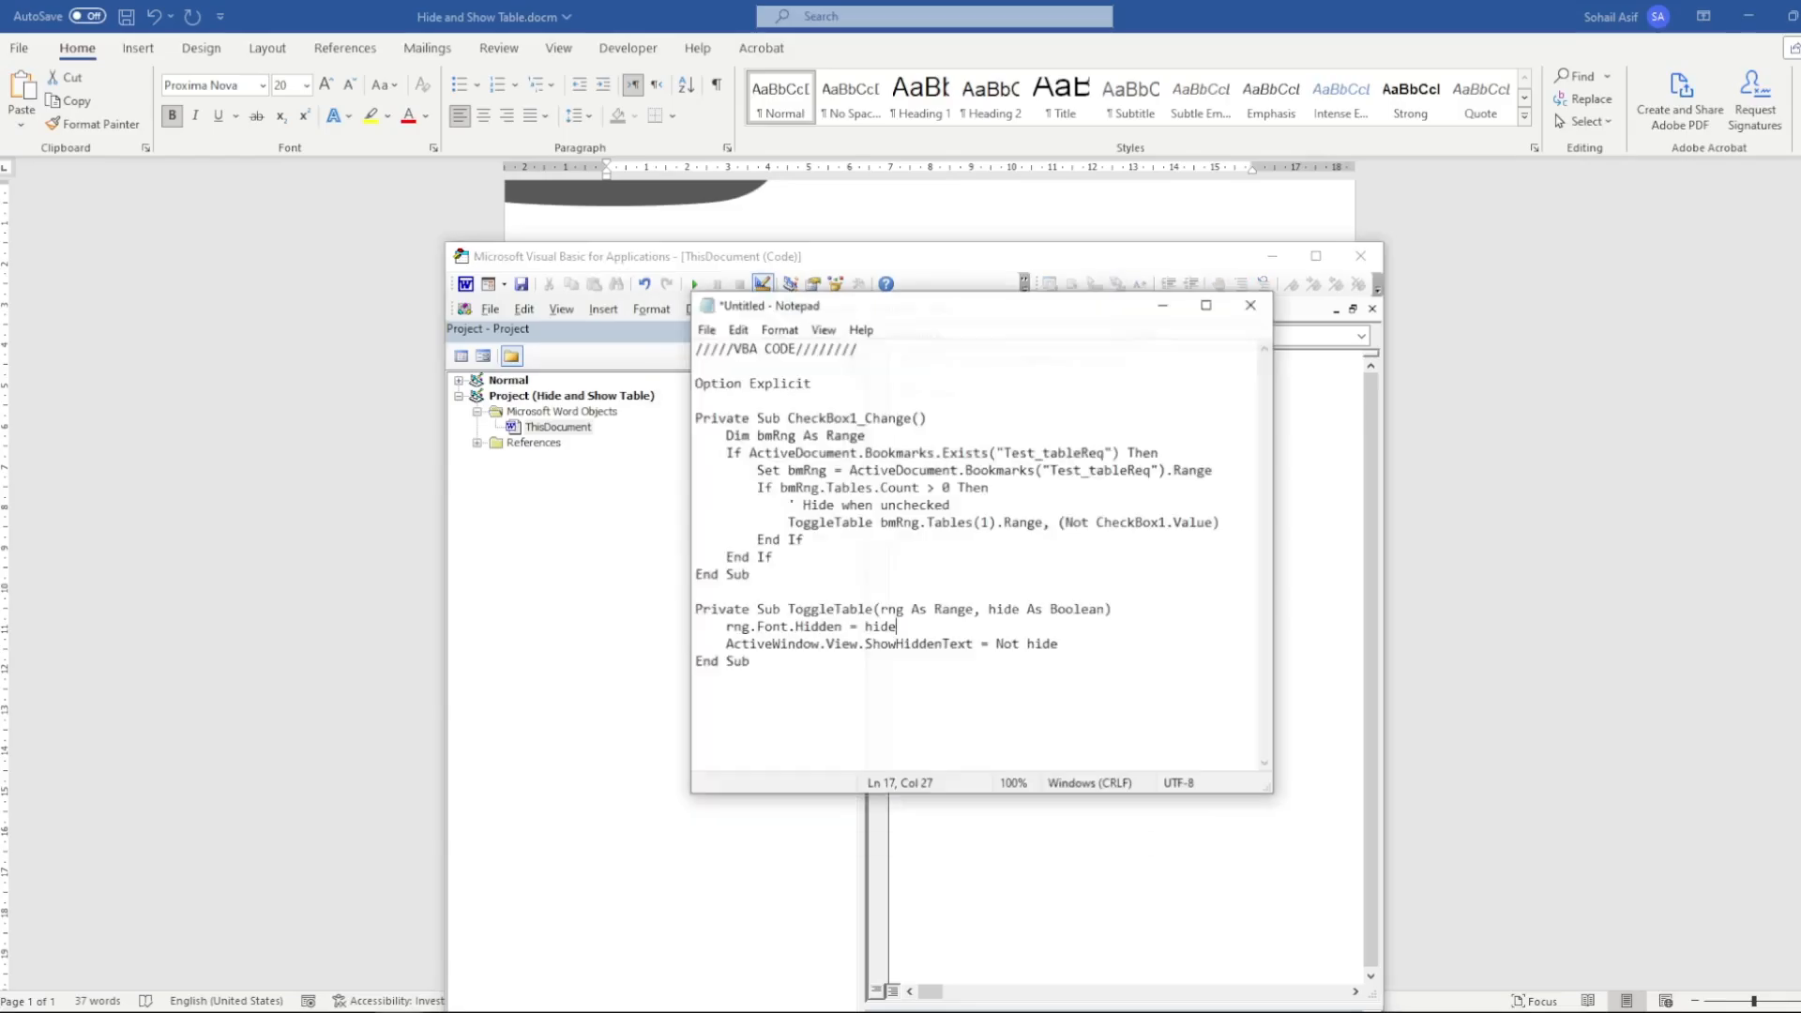
drag(781, 661, 685, 380)
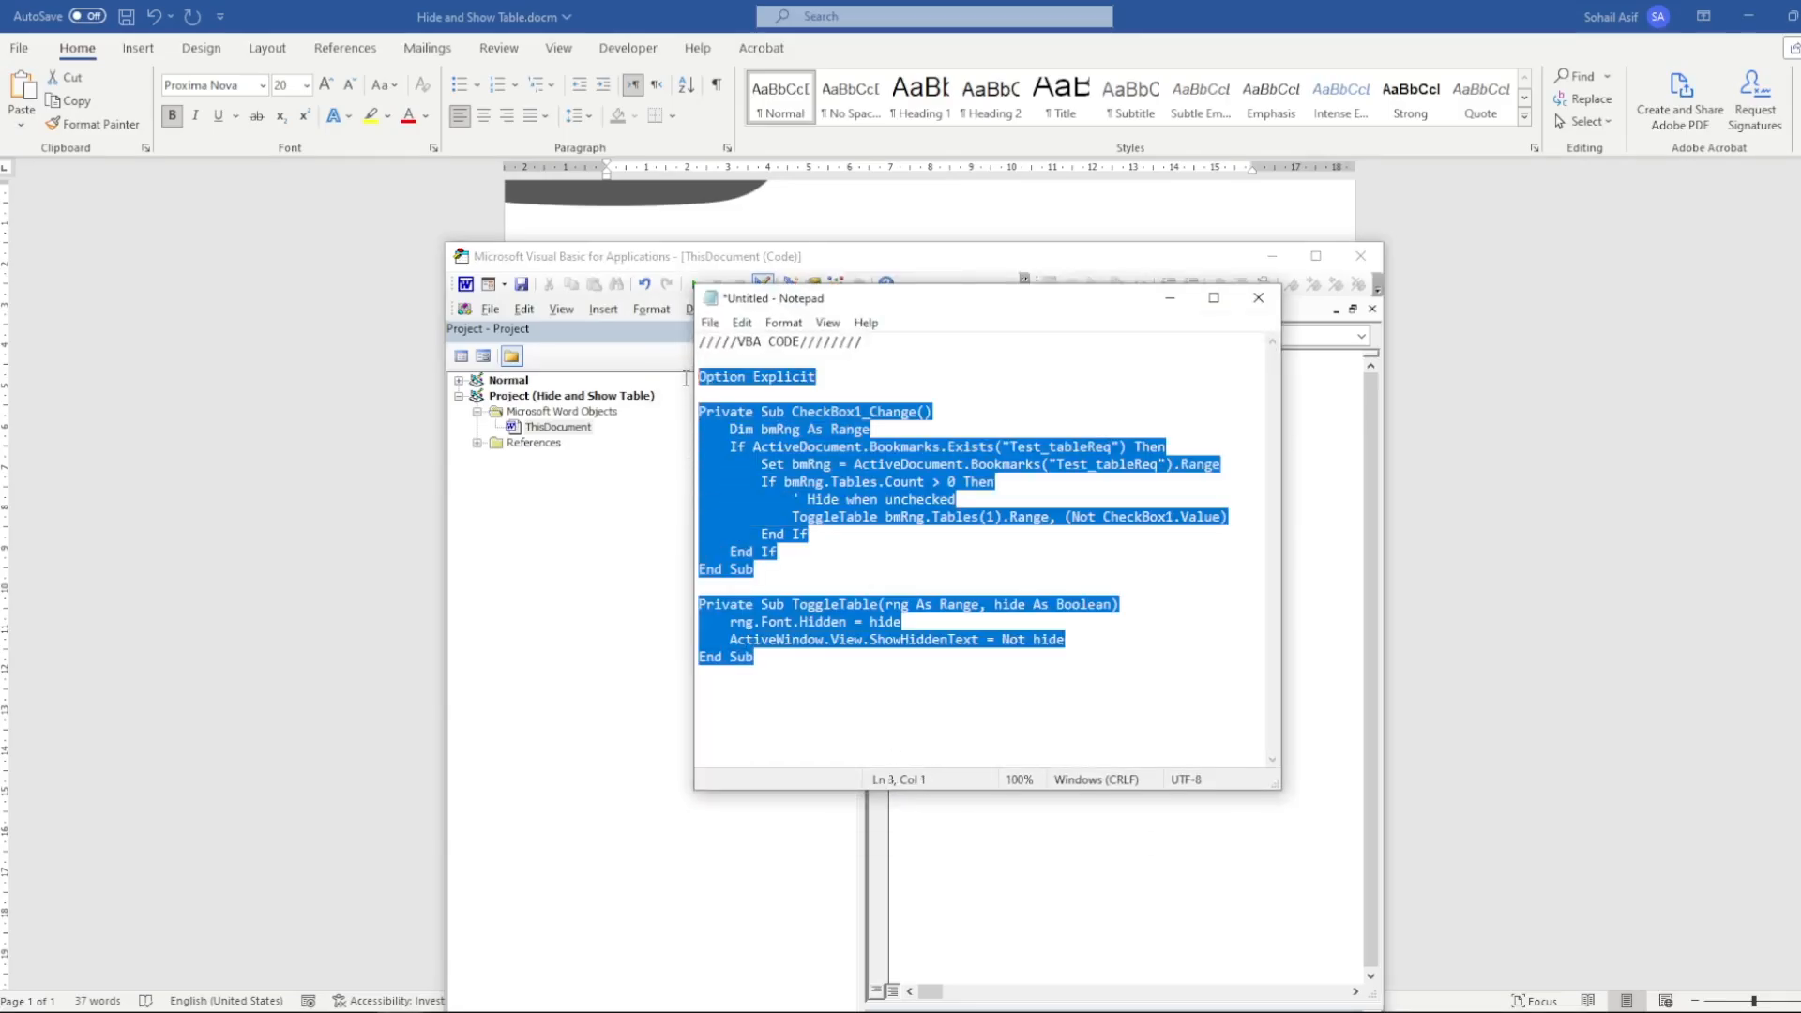
right_click(776, 443)
click(823, 506)
click(1170, 297)
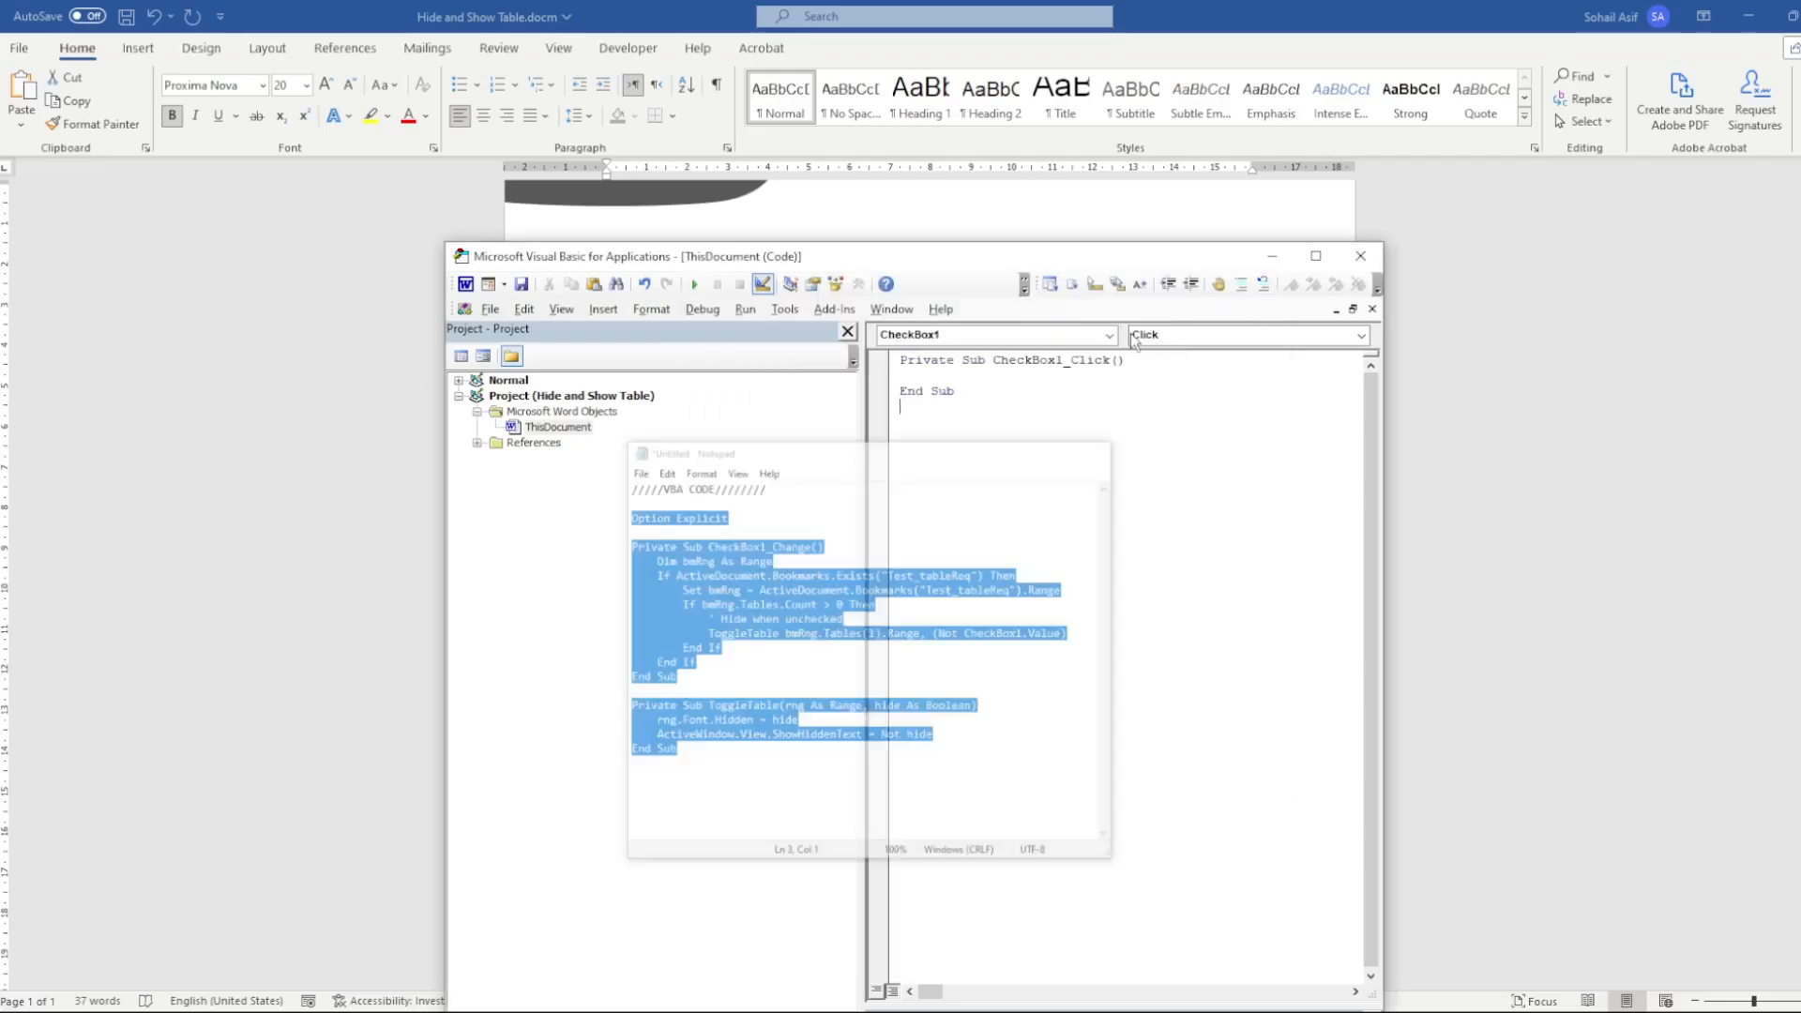
Replace the entire CheckBox1_Click procedure in ThisDocument with the copied VBA code
key(ctrl+a)
right_click(929, 390)
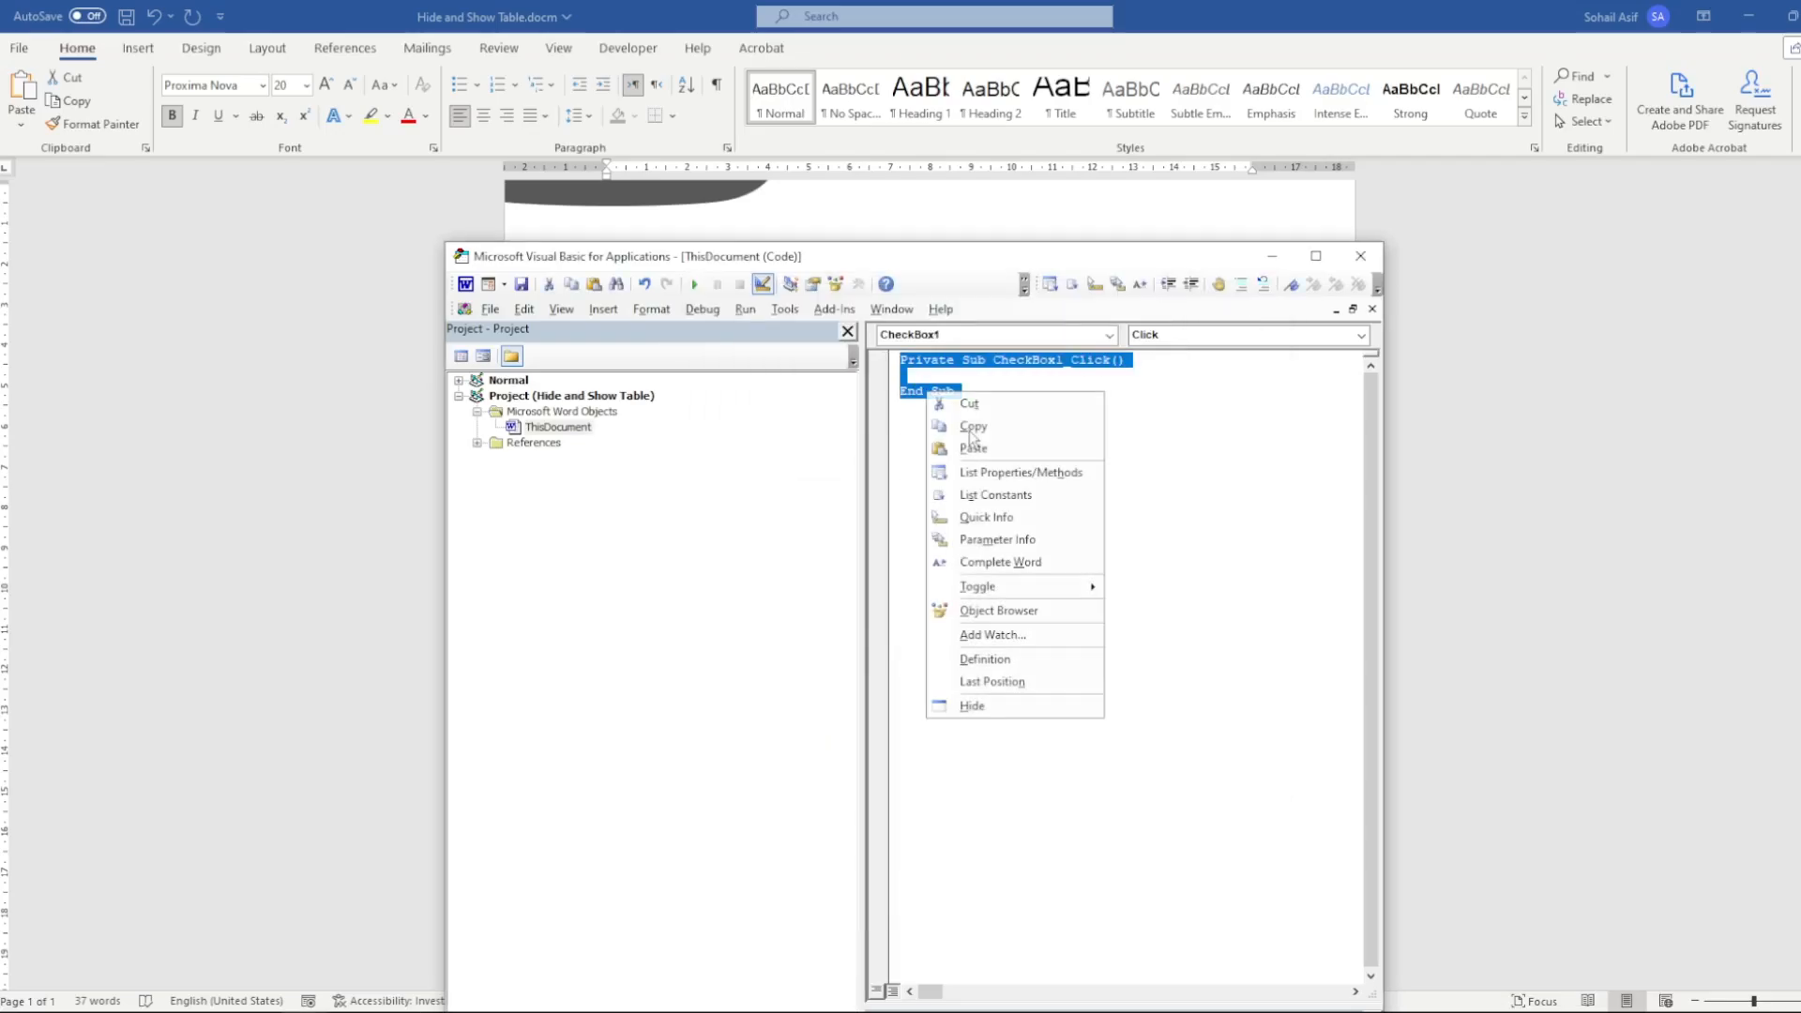
click(1005, 446)
Examine the CheckBox1 control name and Test_tableReq bookmark name in the pasted code, and close the VBA editor
drag(993, 391, 1065, 393)
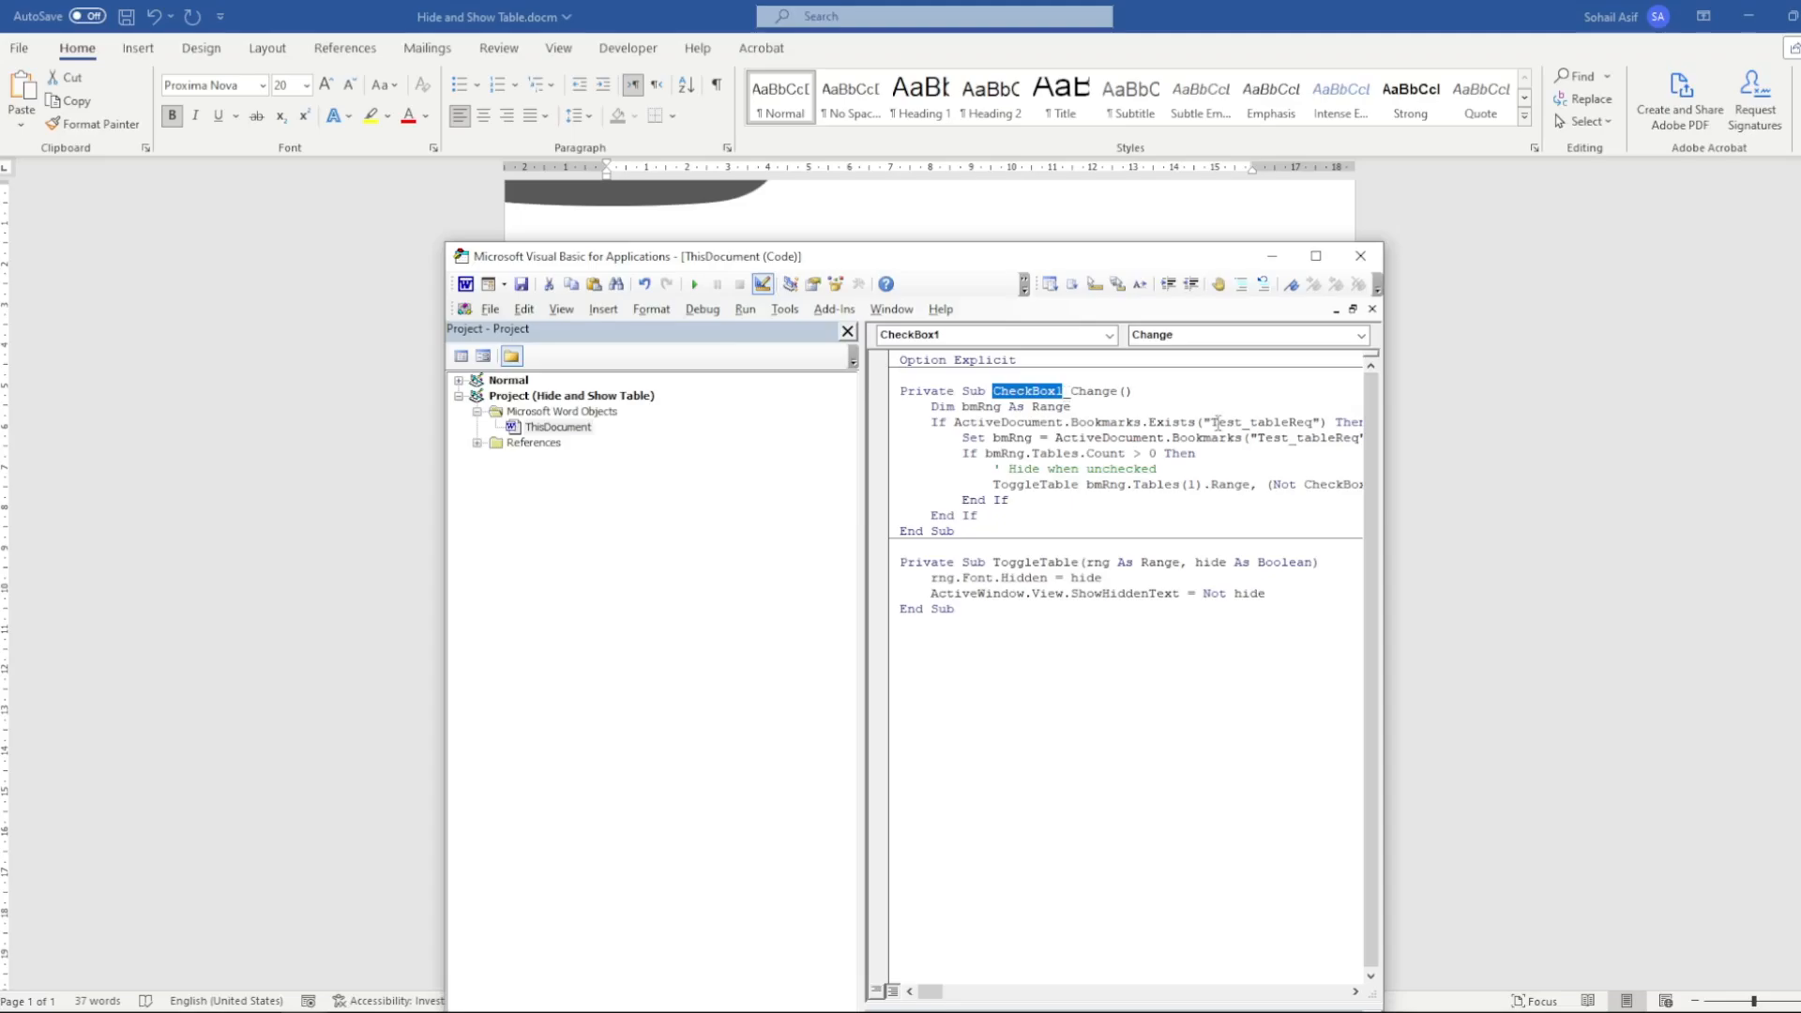
drag(1210, 423, 1315, 422)
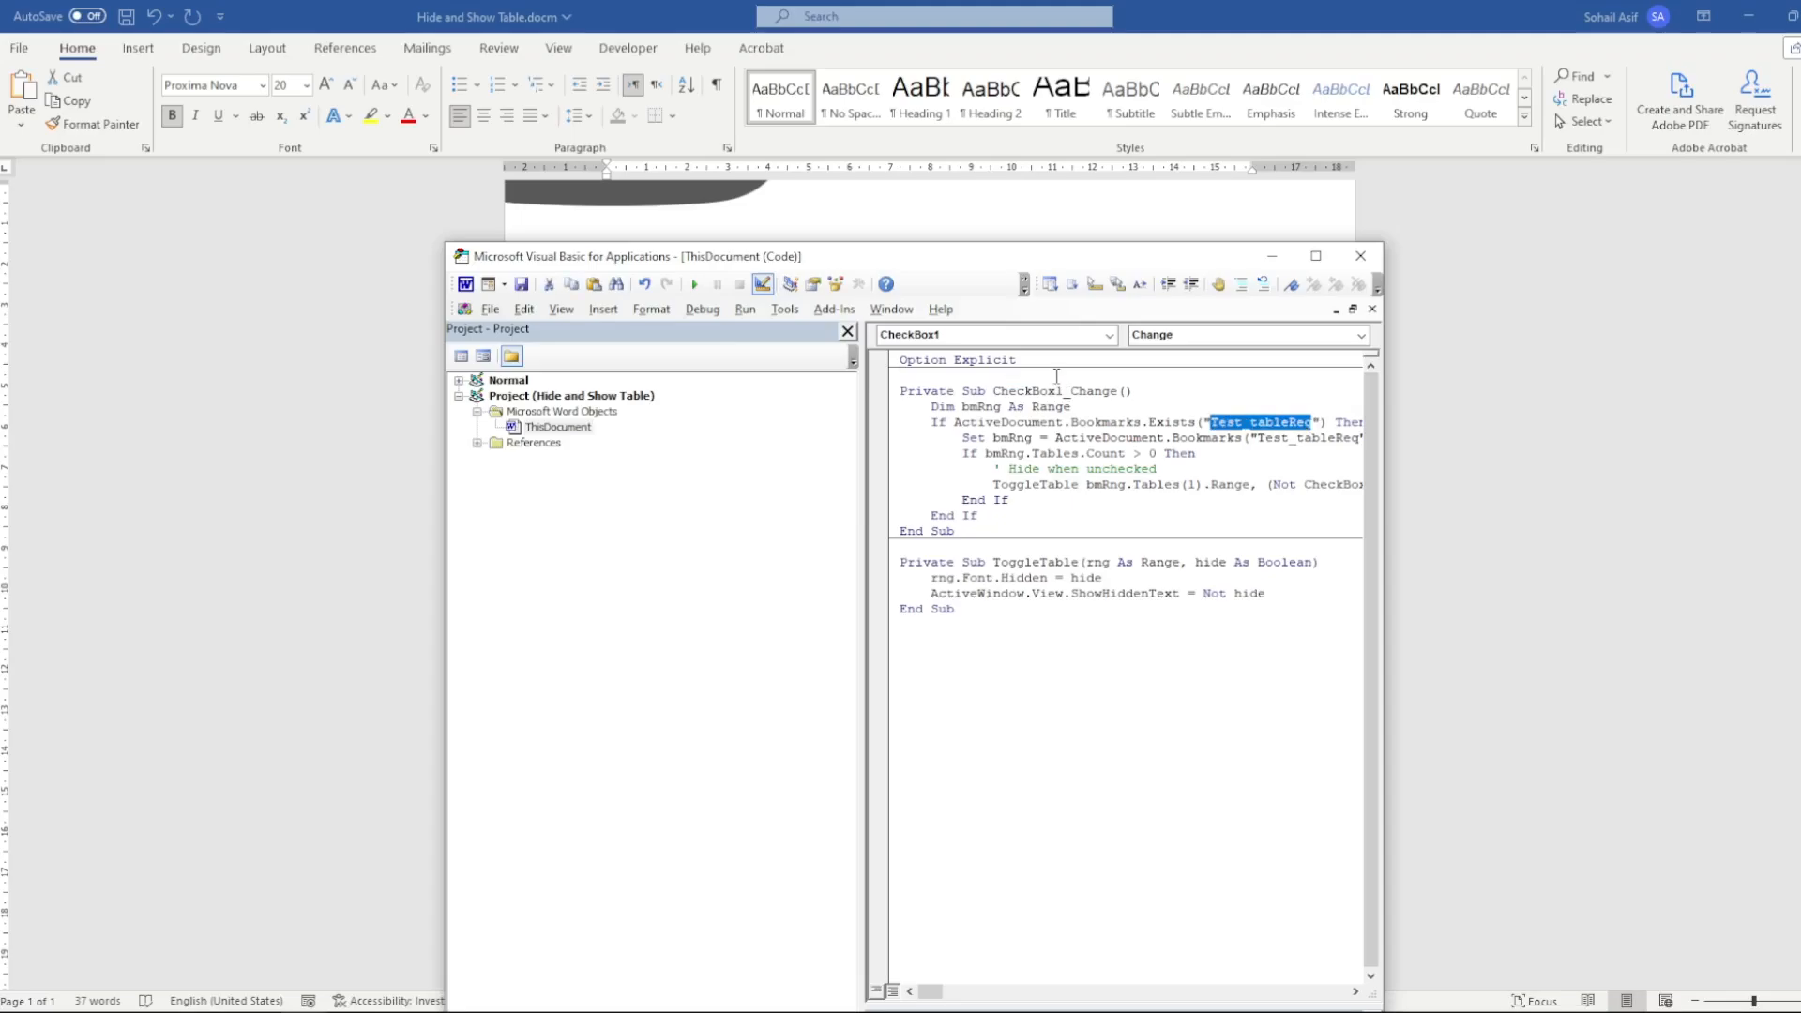
drag(993, 390, 1066, 393)
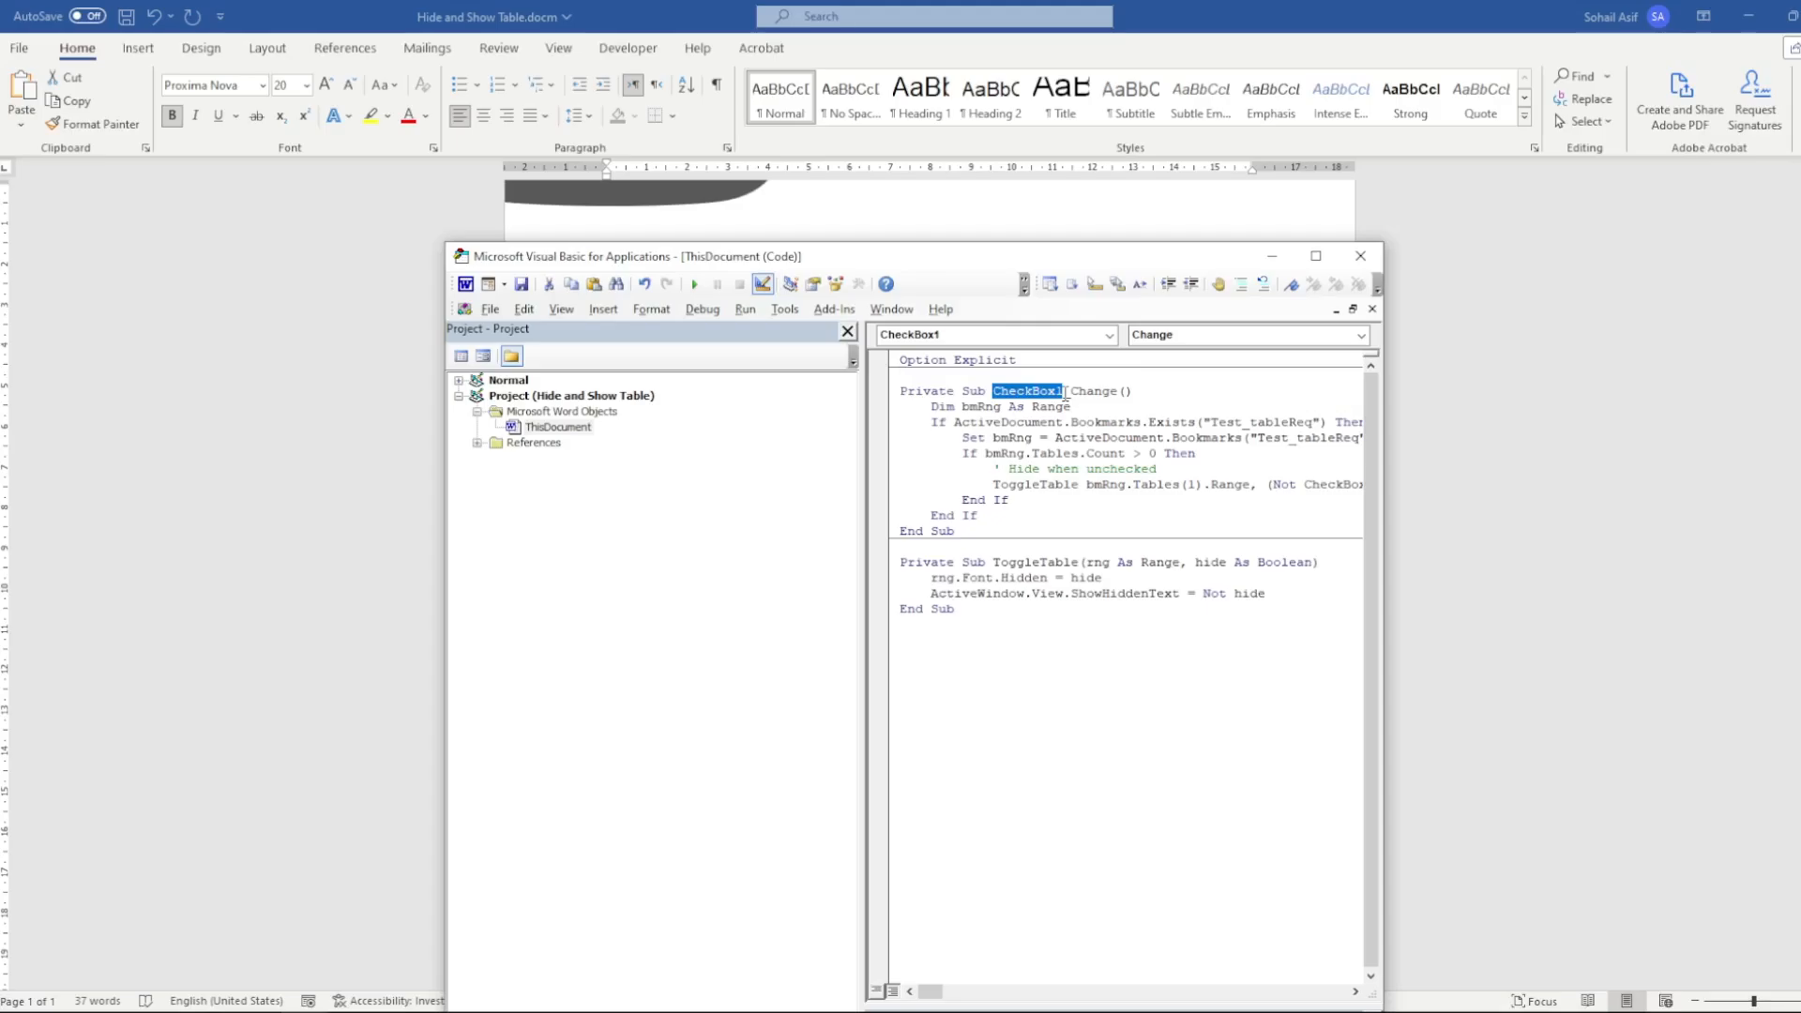
drag(1185, 256, 1186, 358)
click(1365, 357)
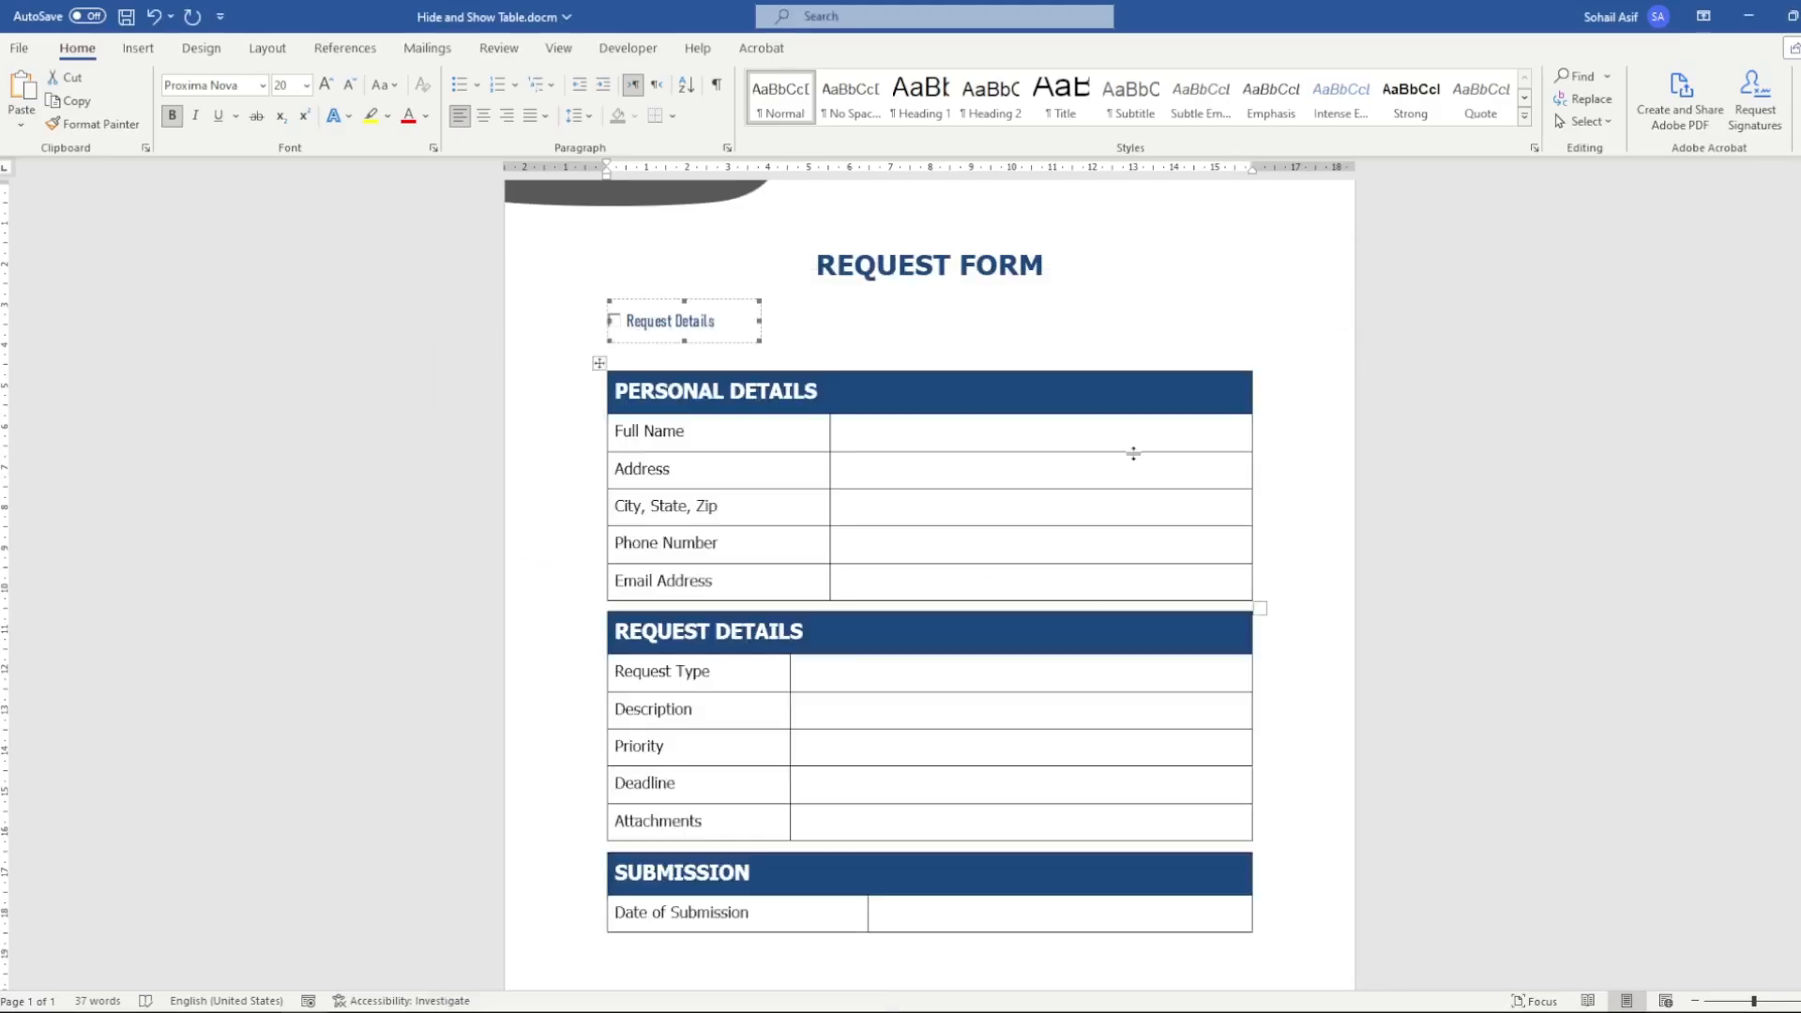
Test the Request Details check box on the form, leaving it cleared to hide the Request Details table
click(871, 331)
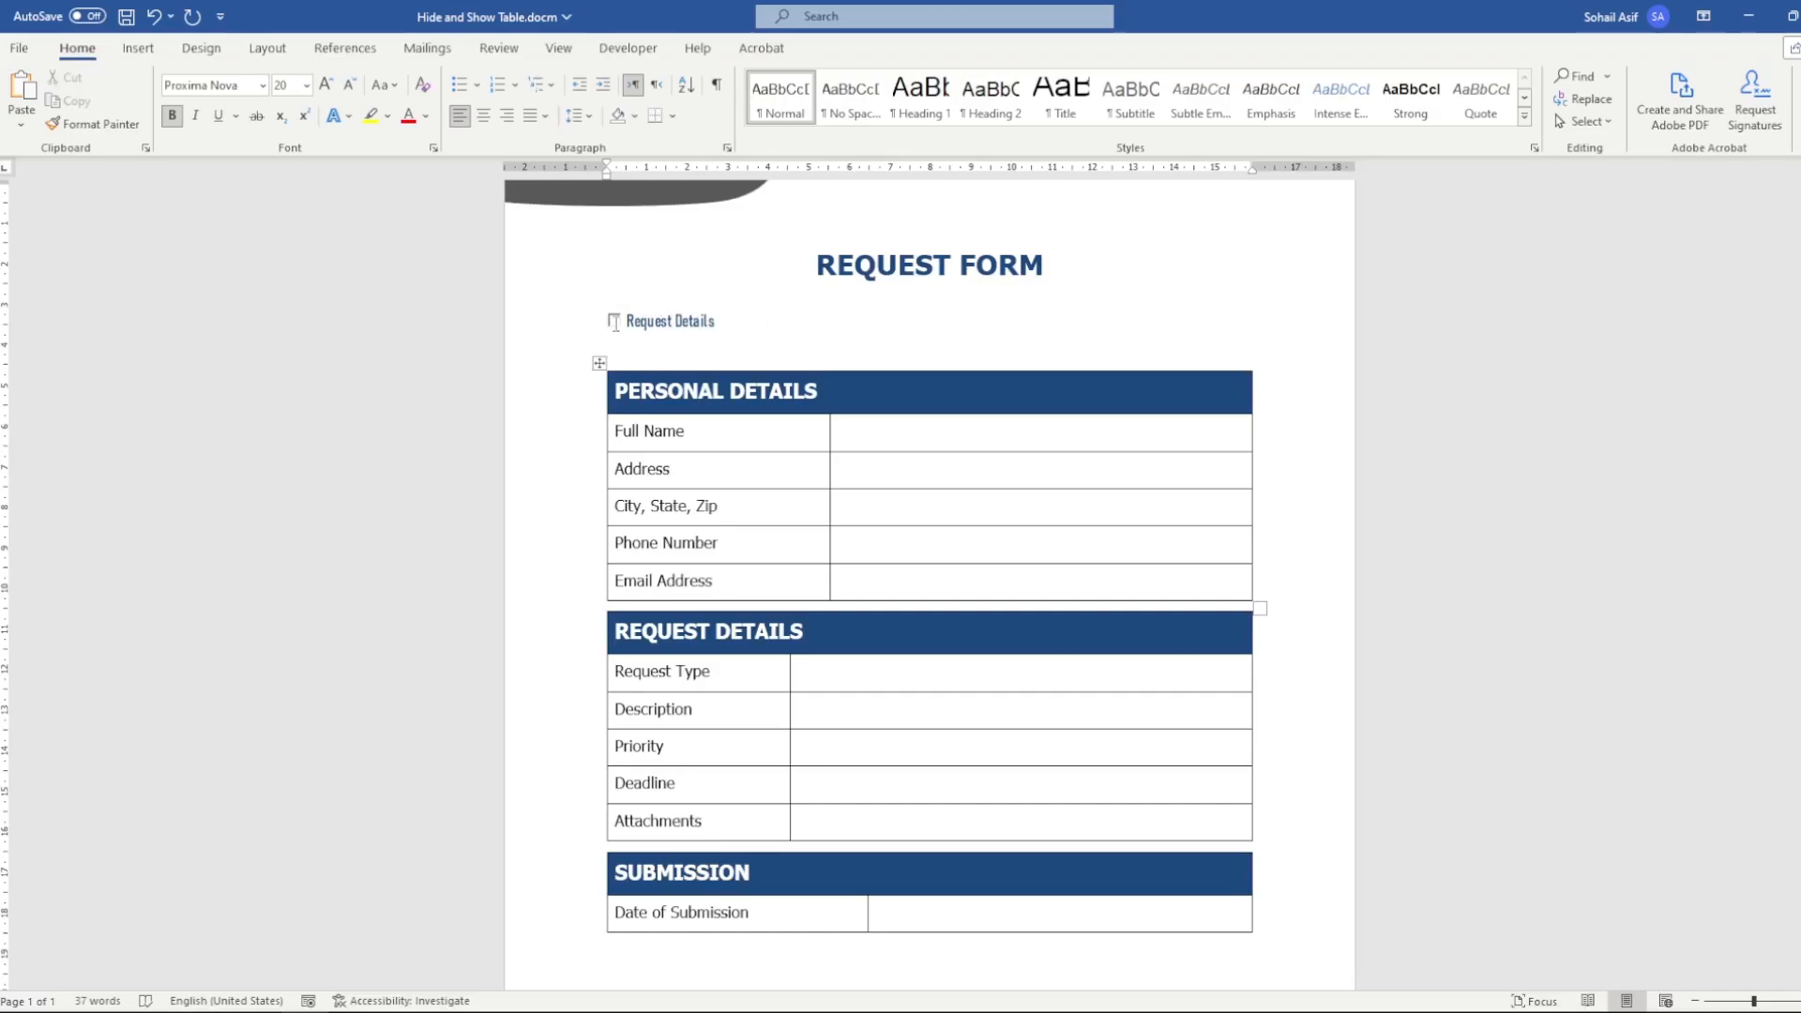
click(638, 331)
click(626, 49)
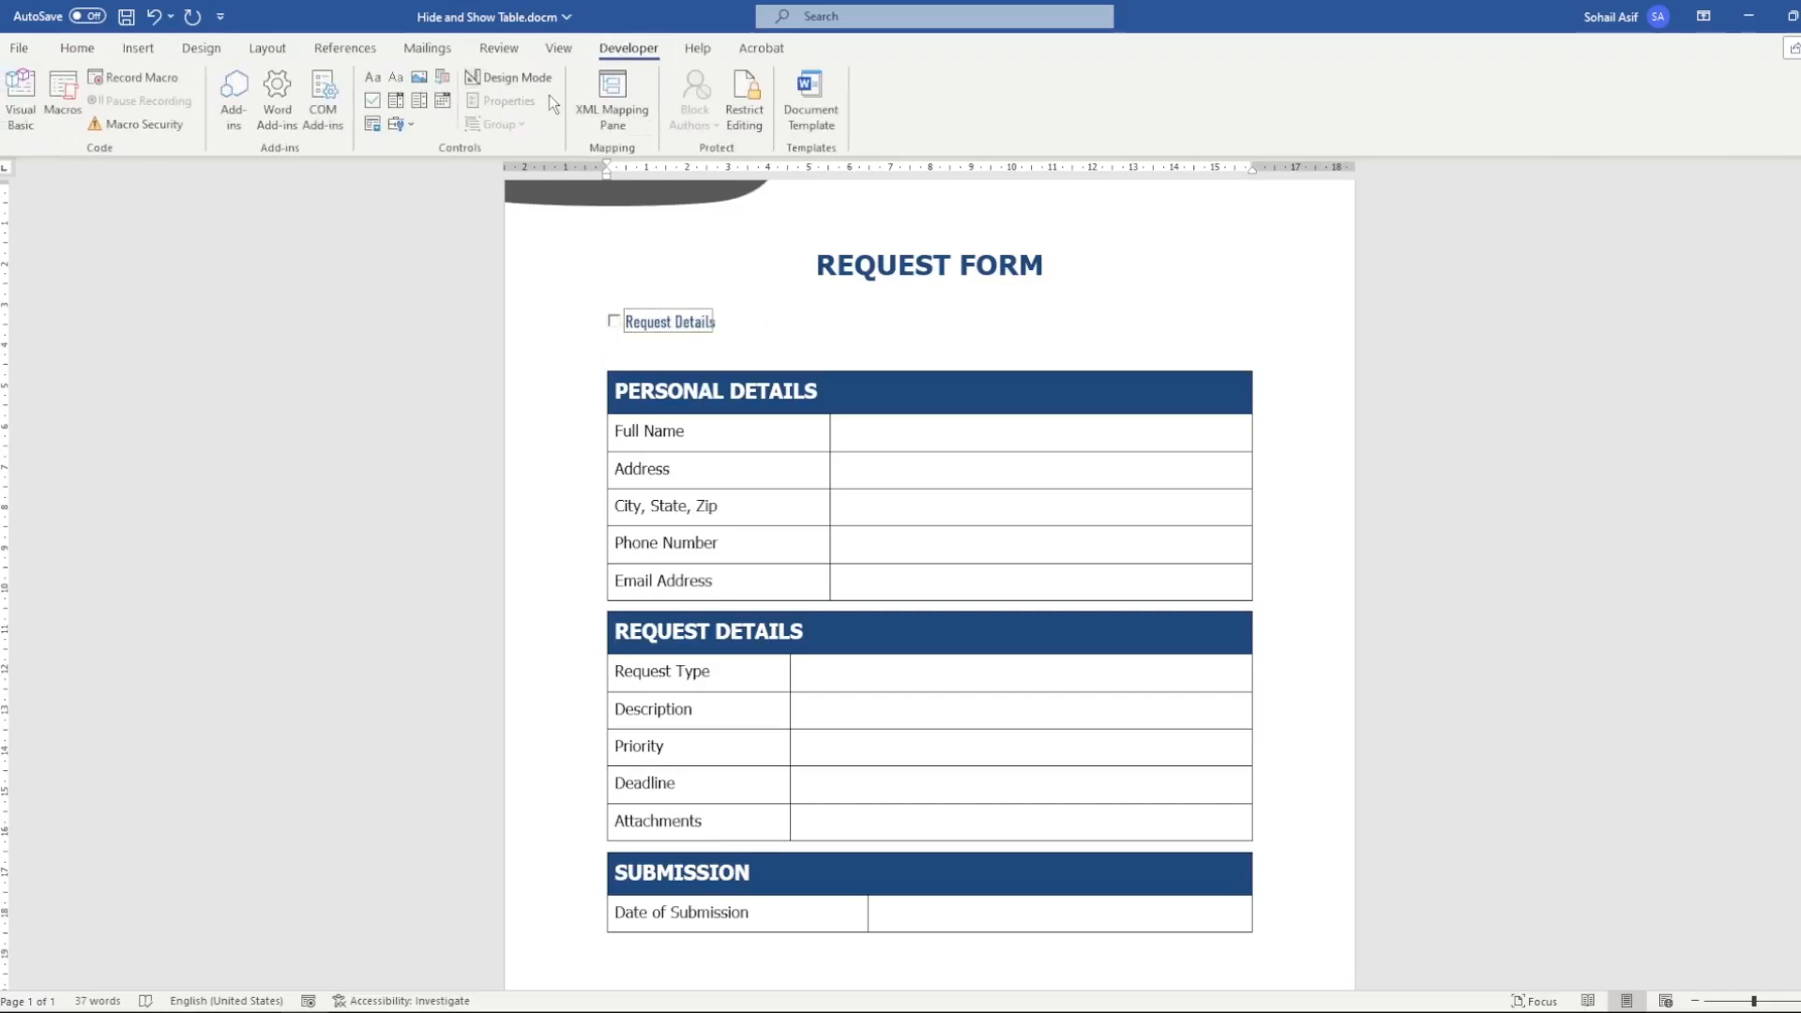
click(615, 323)
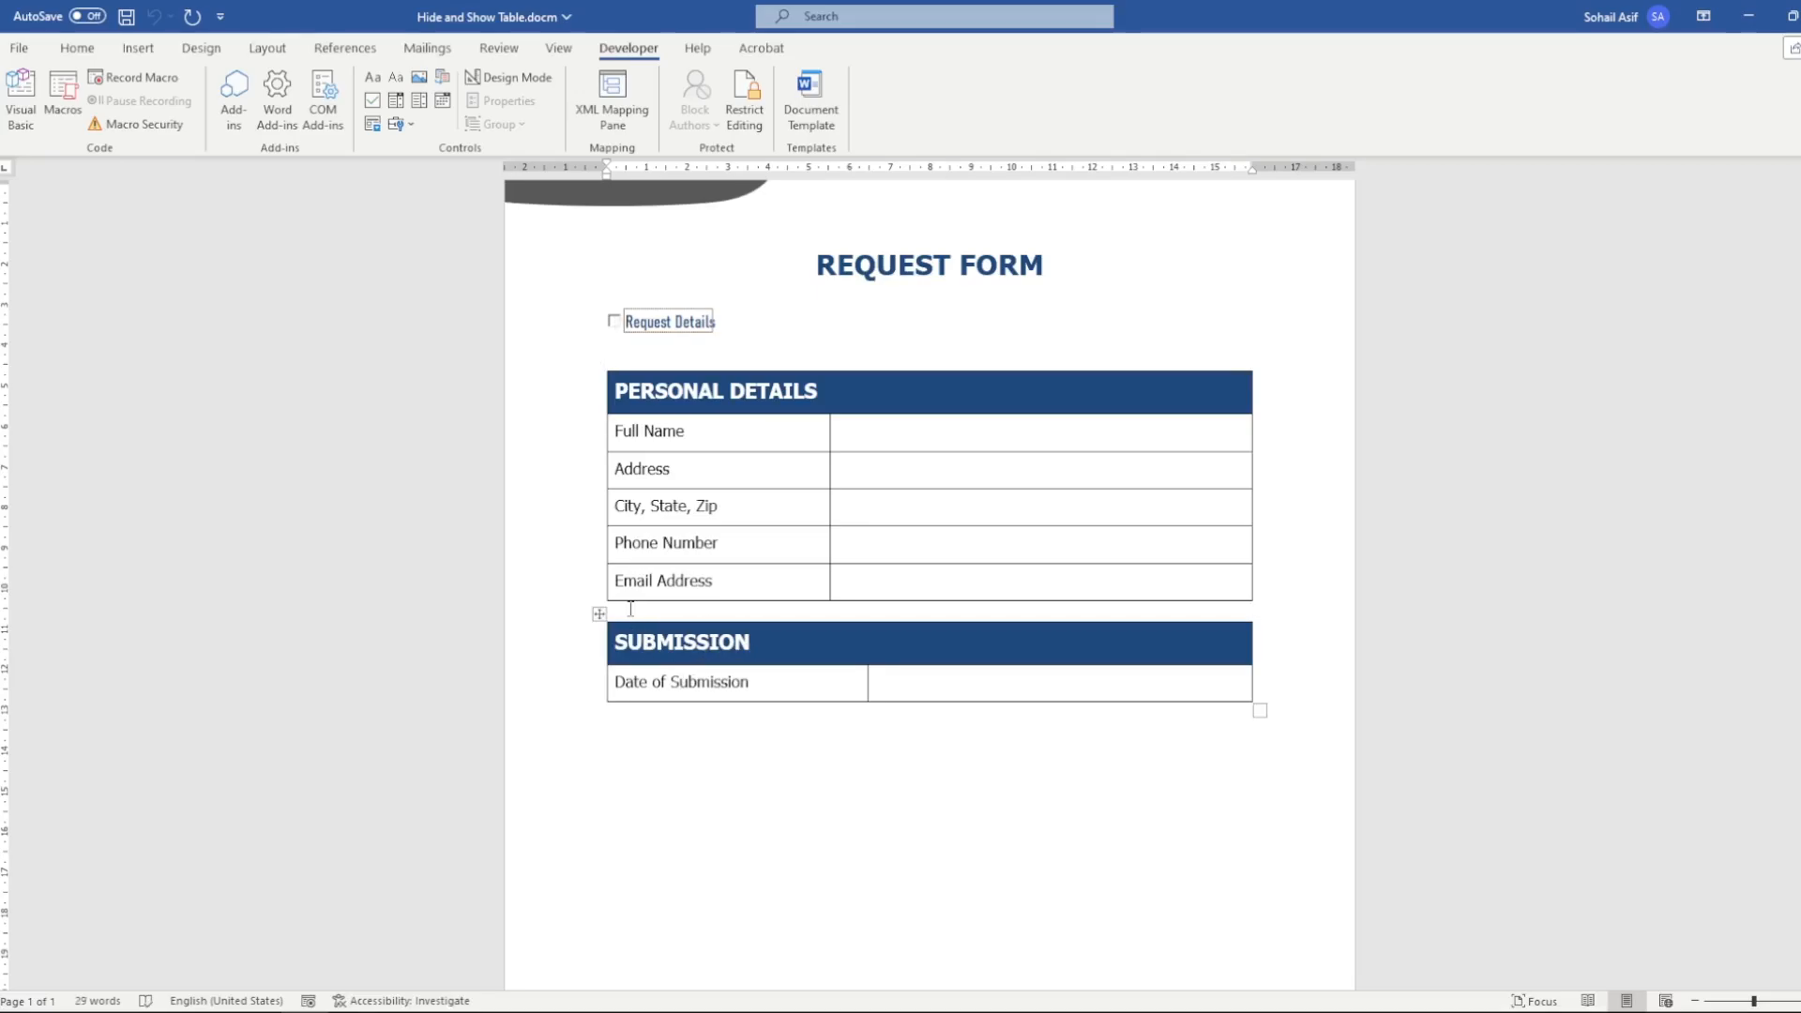
scroll(648, 577, up, 1)
scroll(648, 577, down, 1)
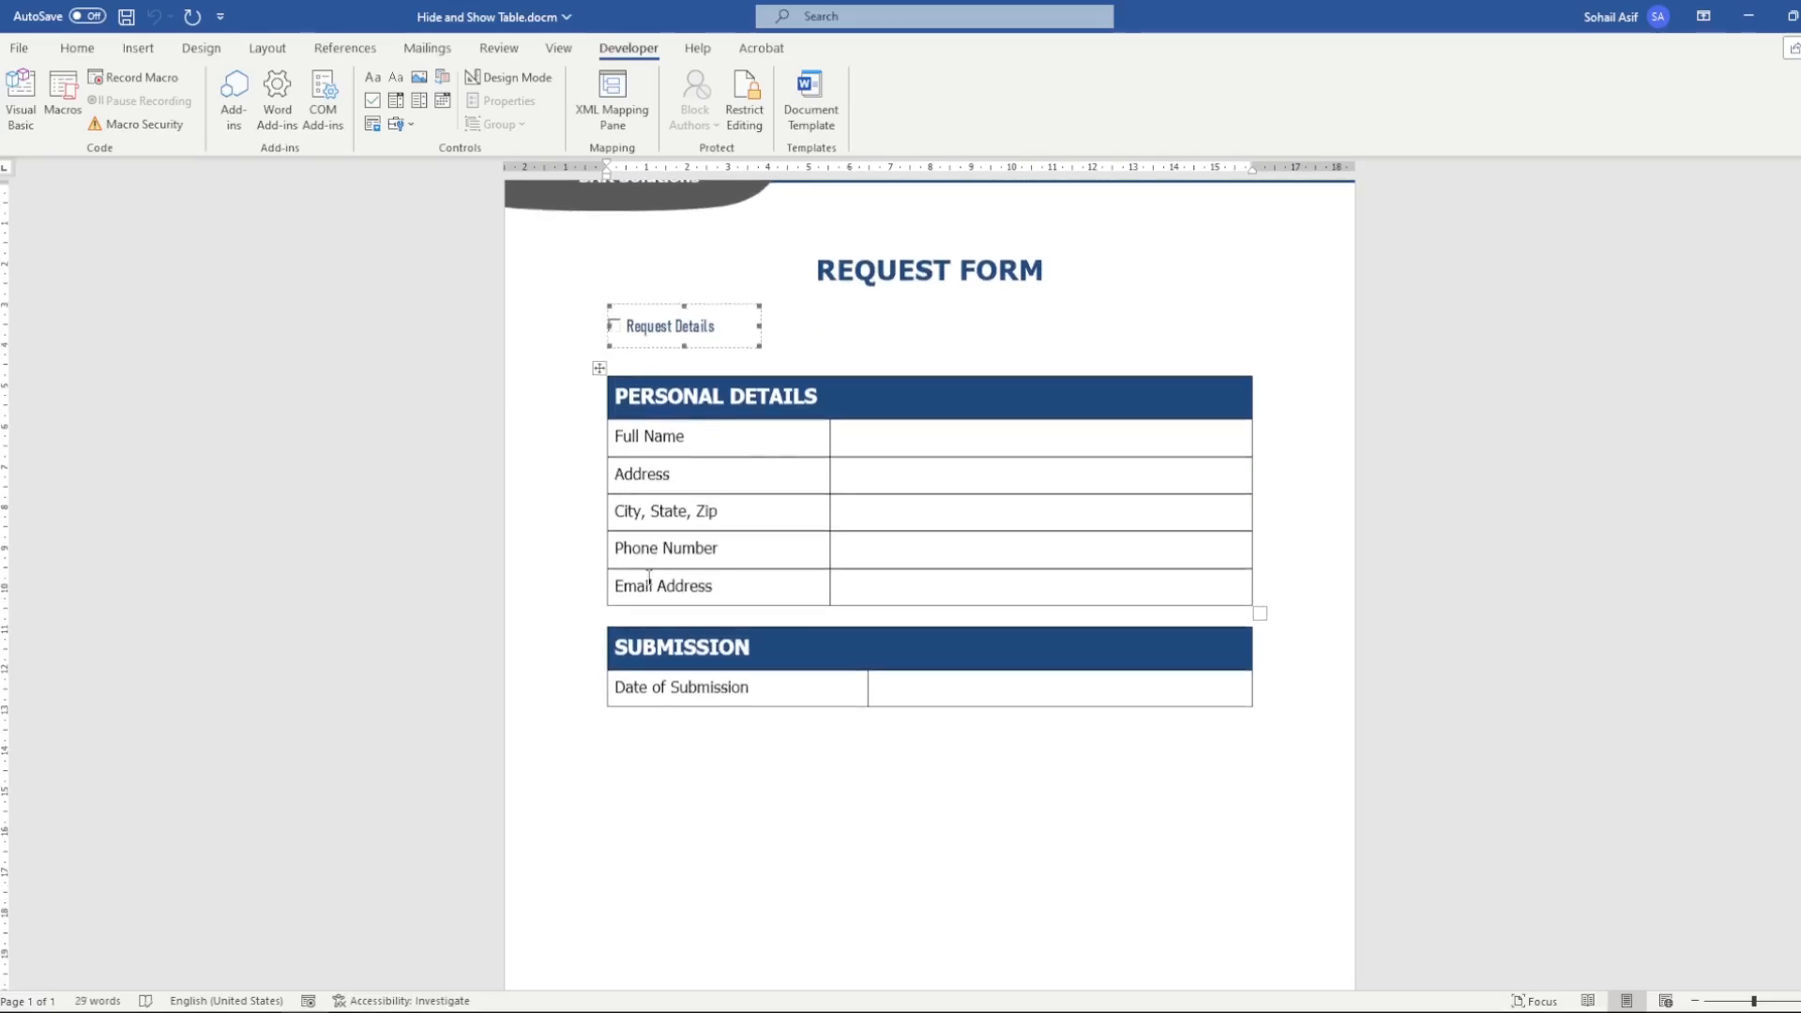
Tick the Request Details check box to show its table, and place the cursor among the table's cells
click(614, 323)
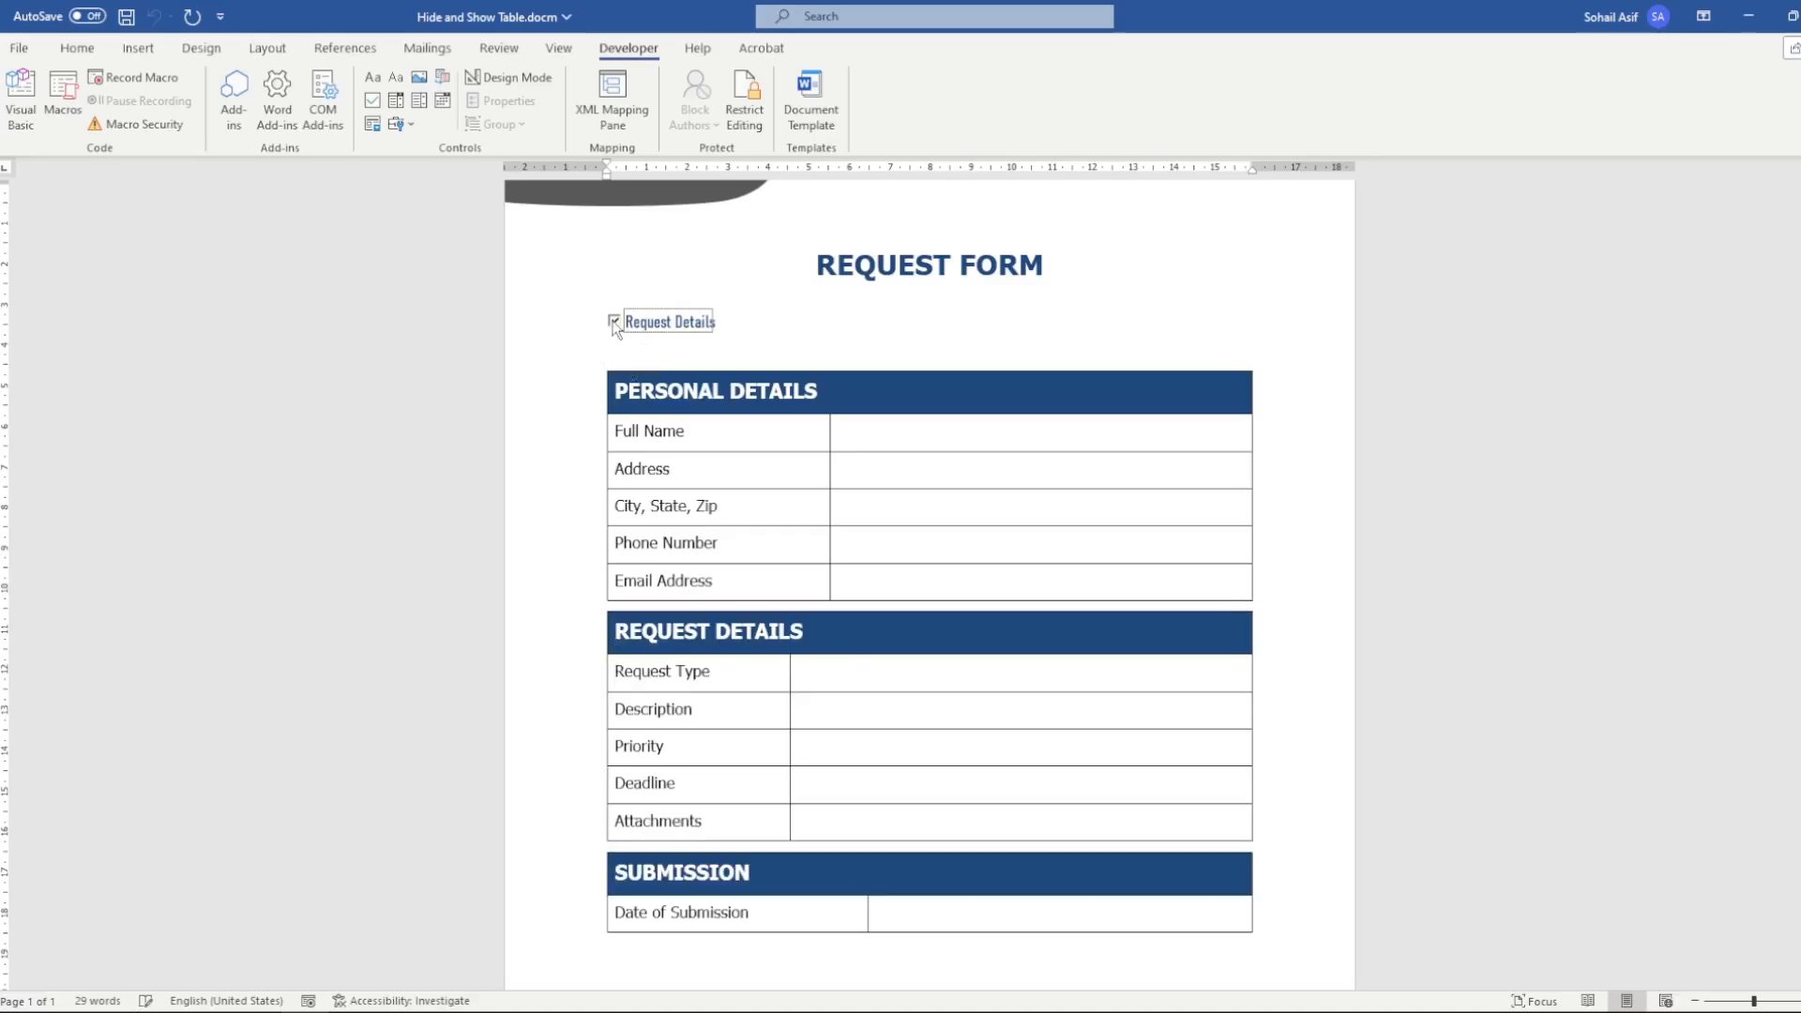
scroll(657, 511, down, 1)
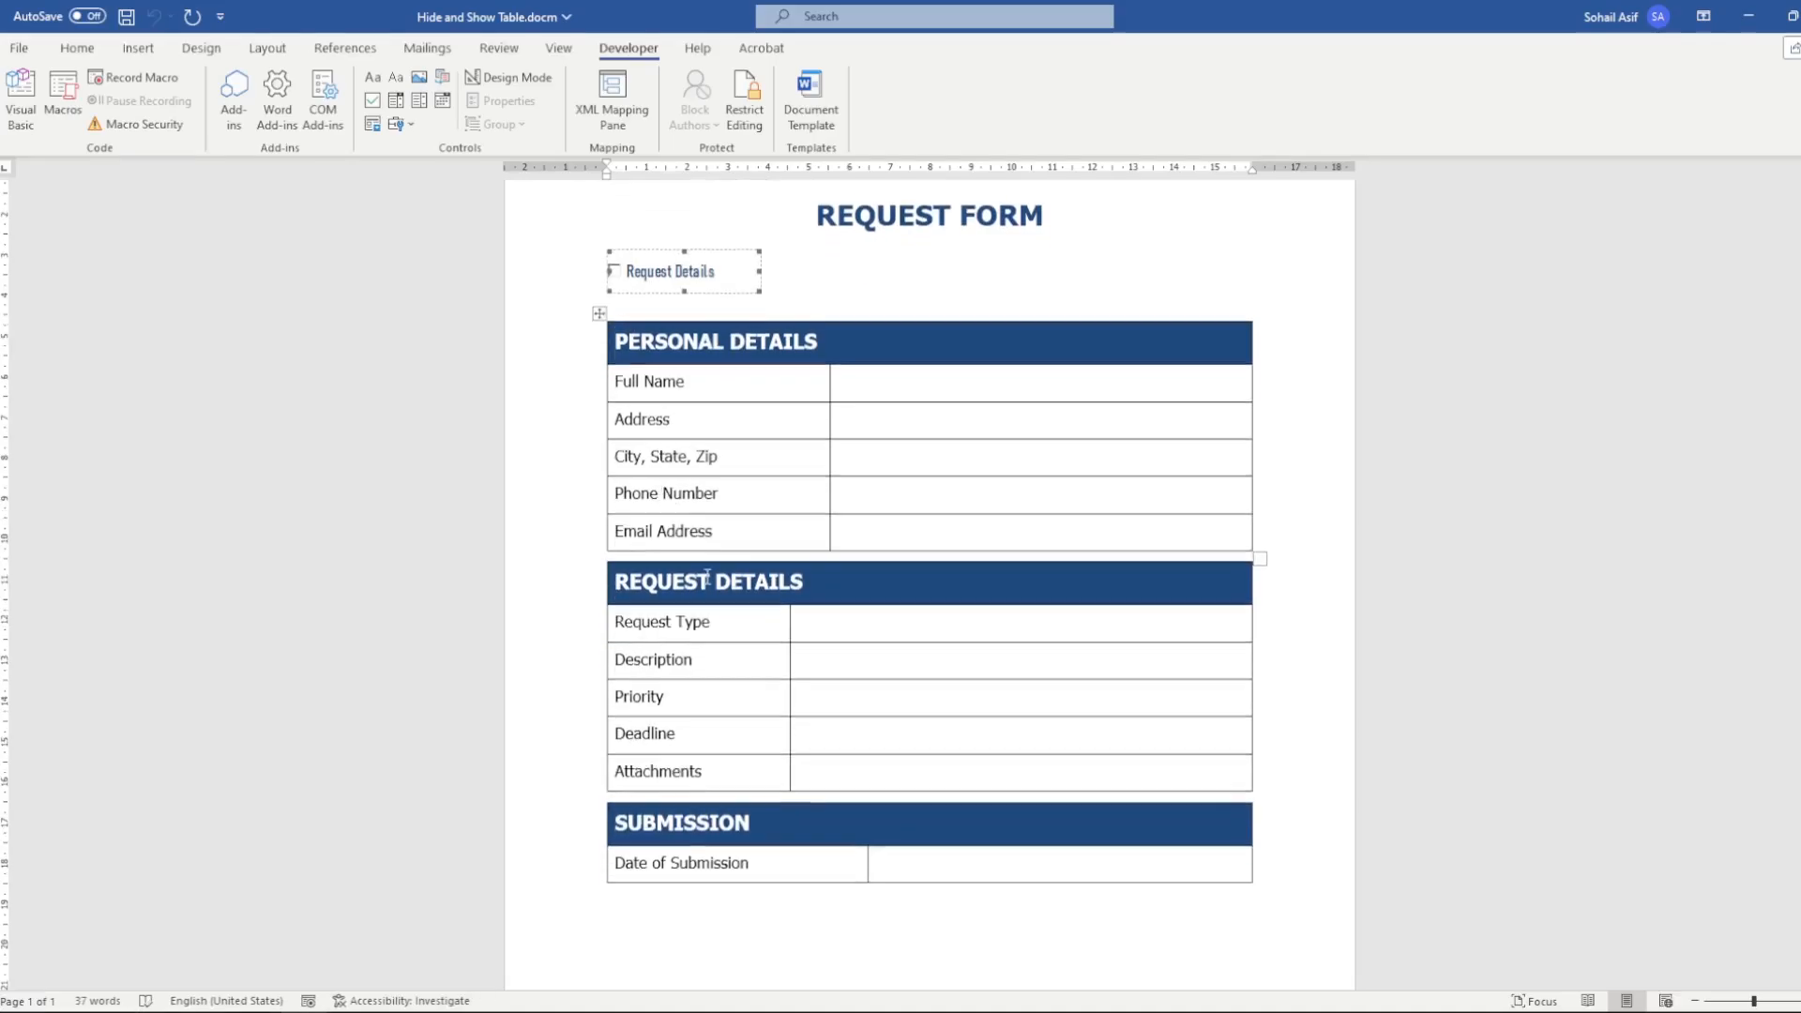
click(697, 699)
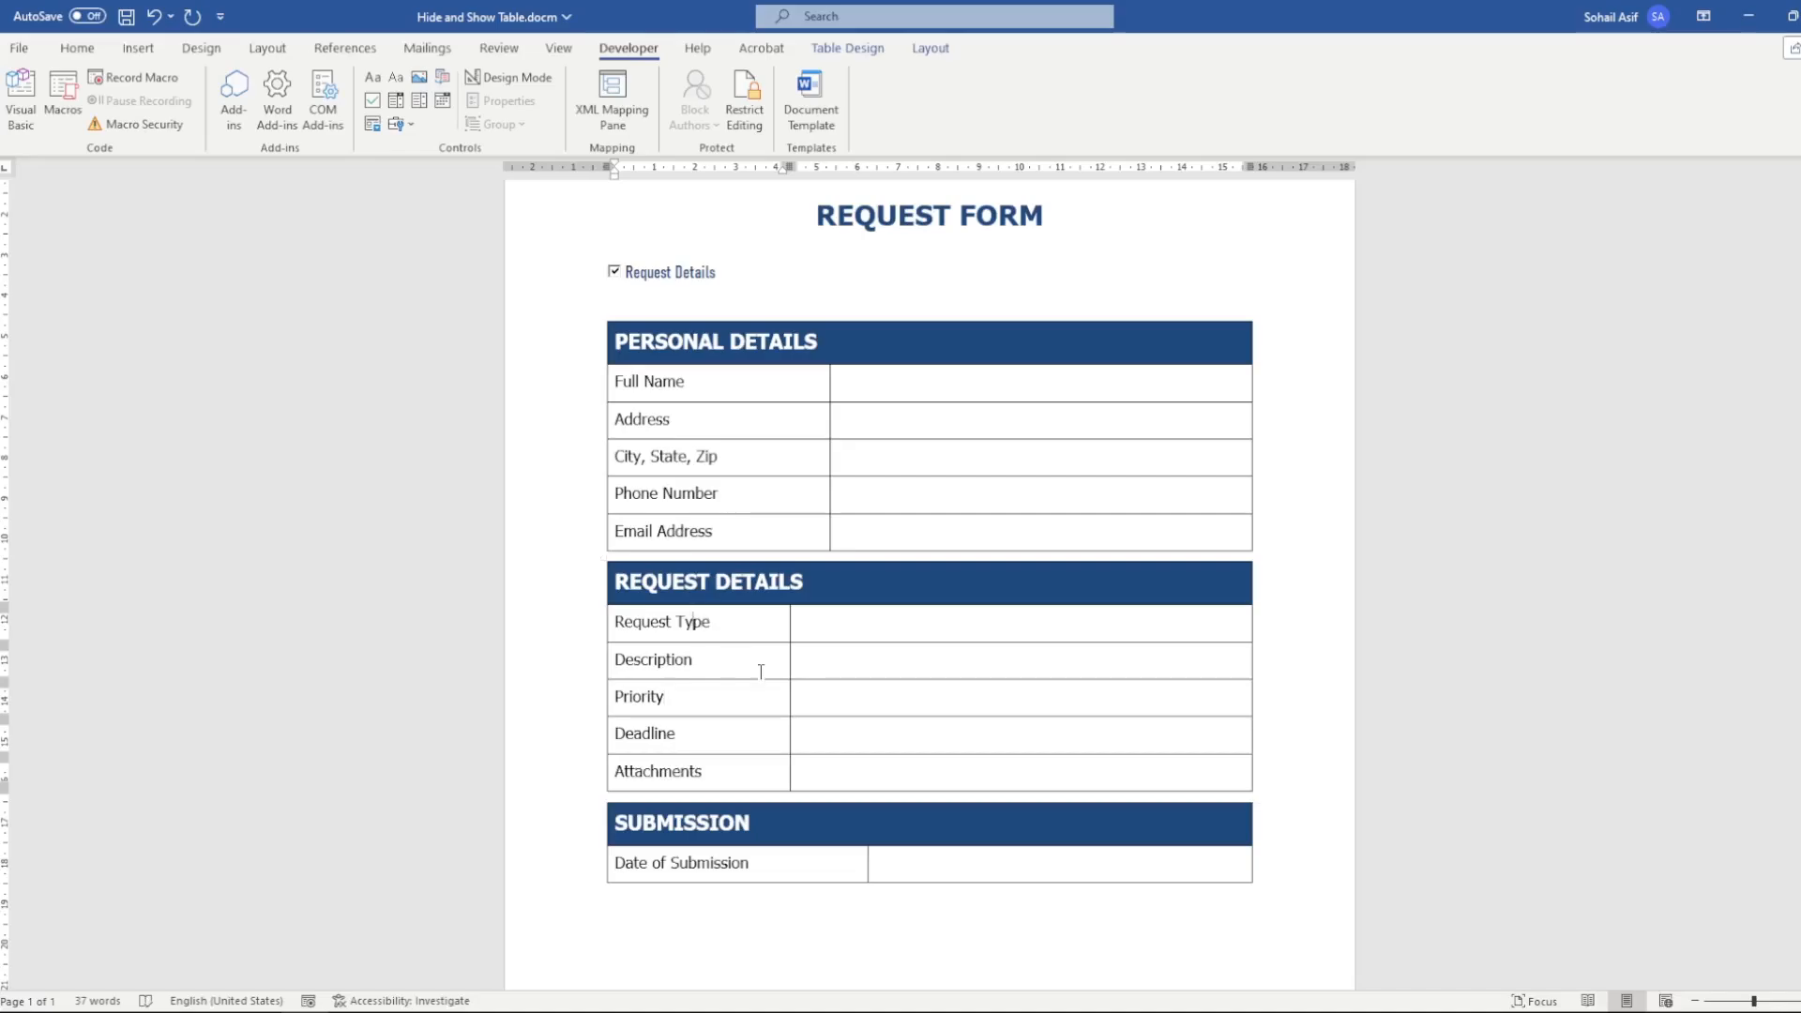
drag(711, 622, 917, 735)
click(917, 729)
Repeatedly clear and retick the Request Details check box to test hiding and showing the table, and review the form
click(615, 285)
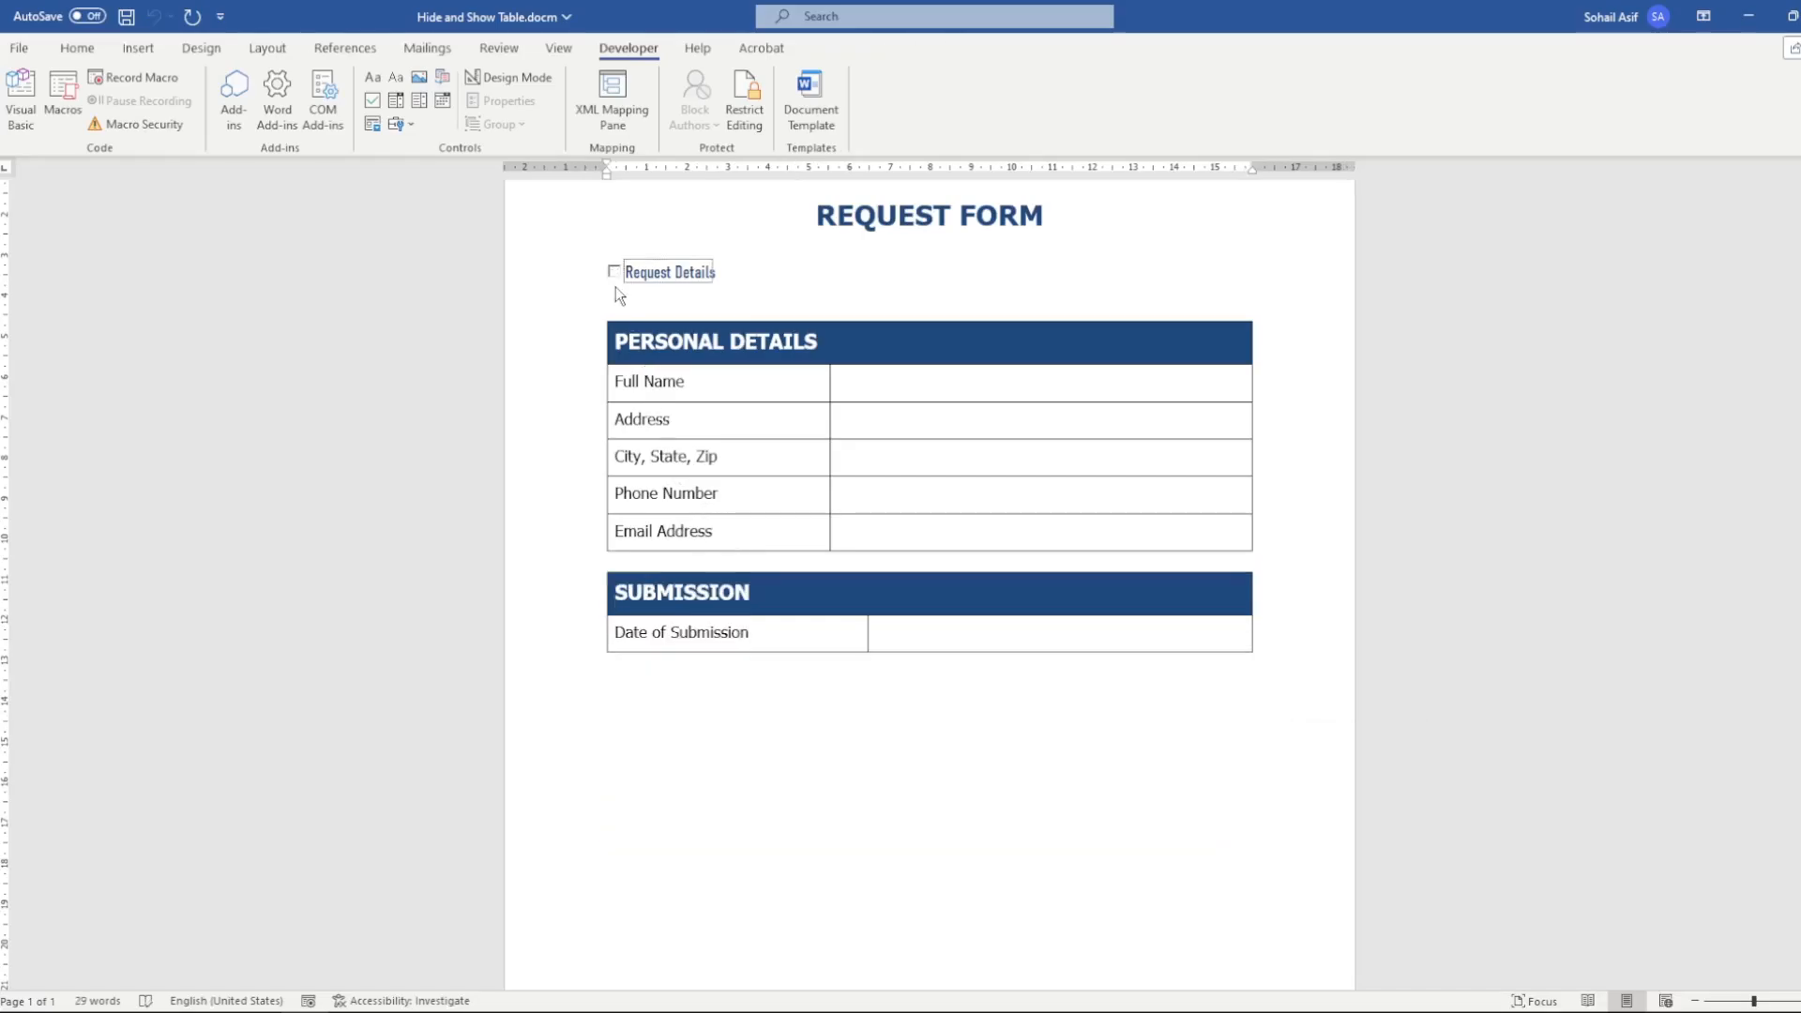
click(615, 286)
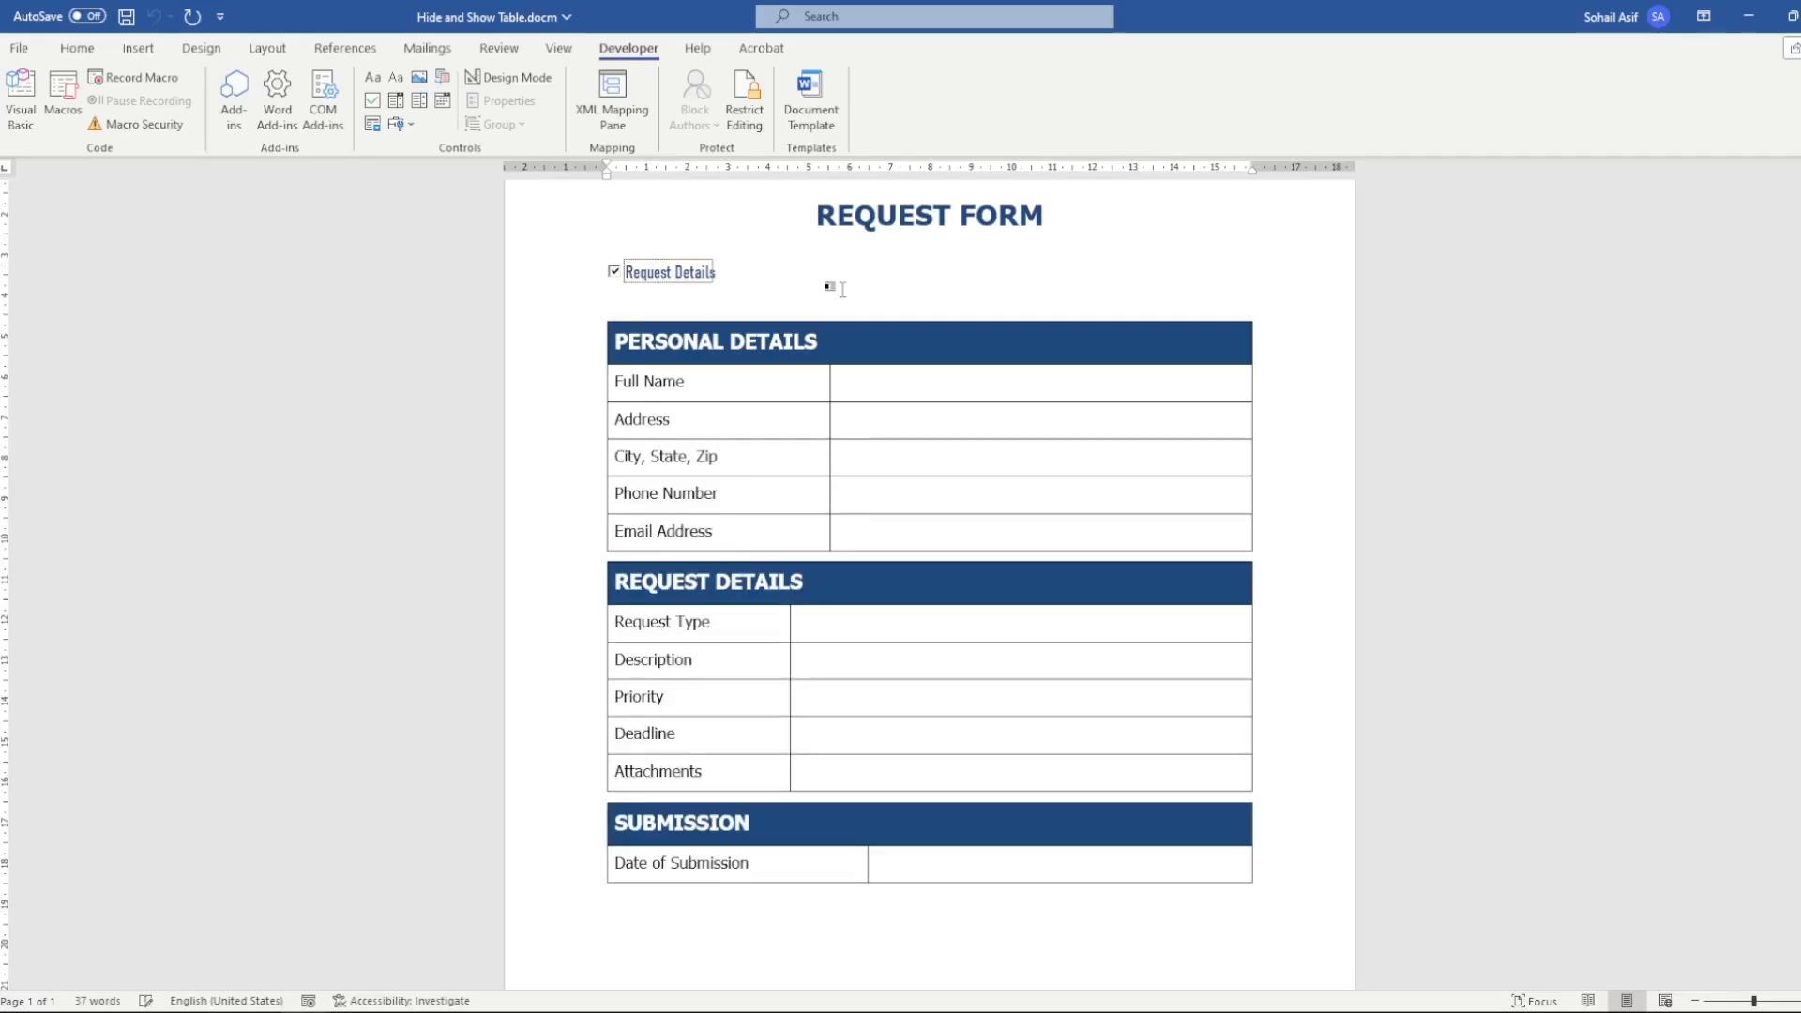
click(831, 287)
scroll(815, 380, up, 2)
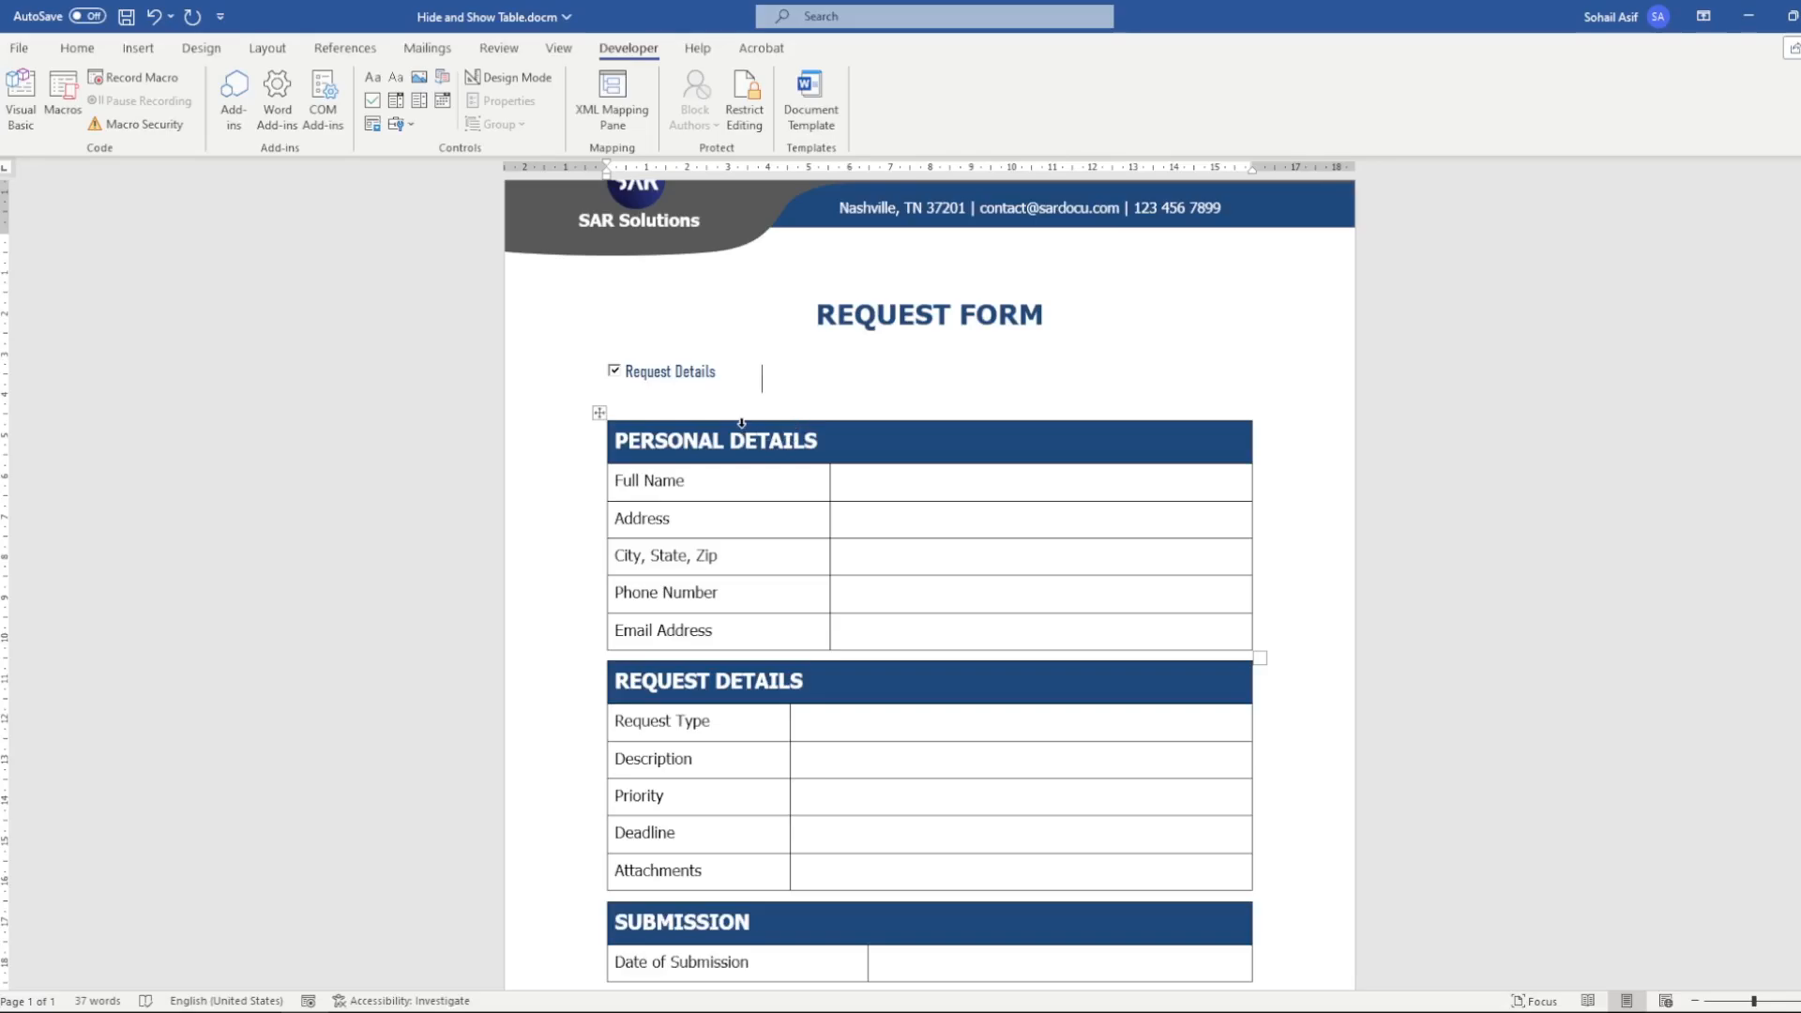
scroll(740, 424, down, 1)
click(645, 370)
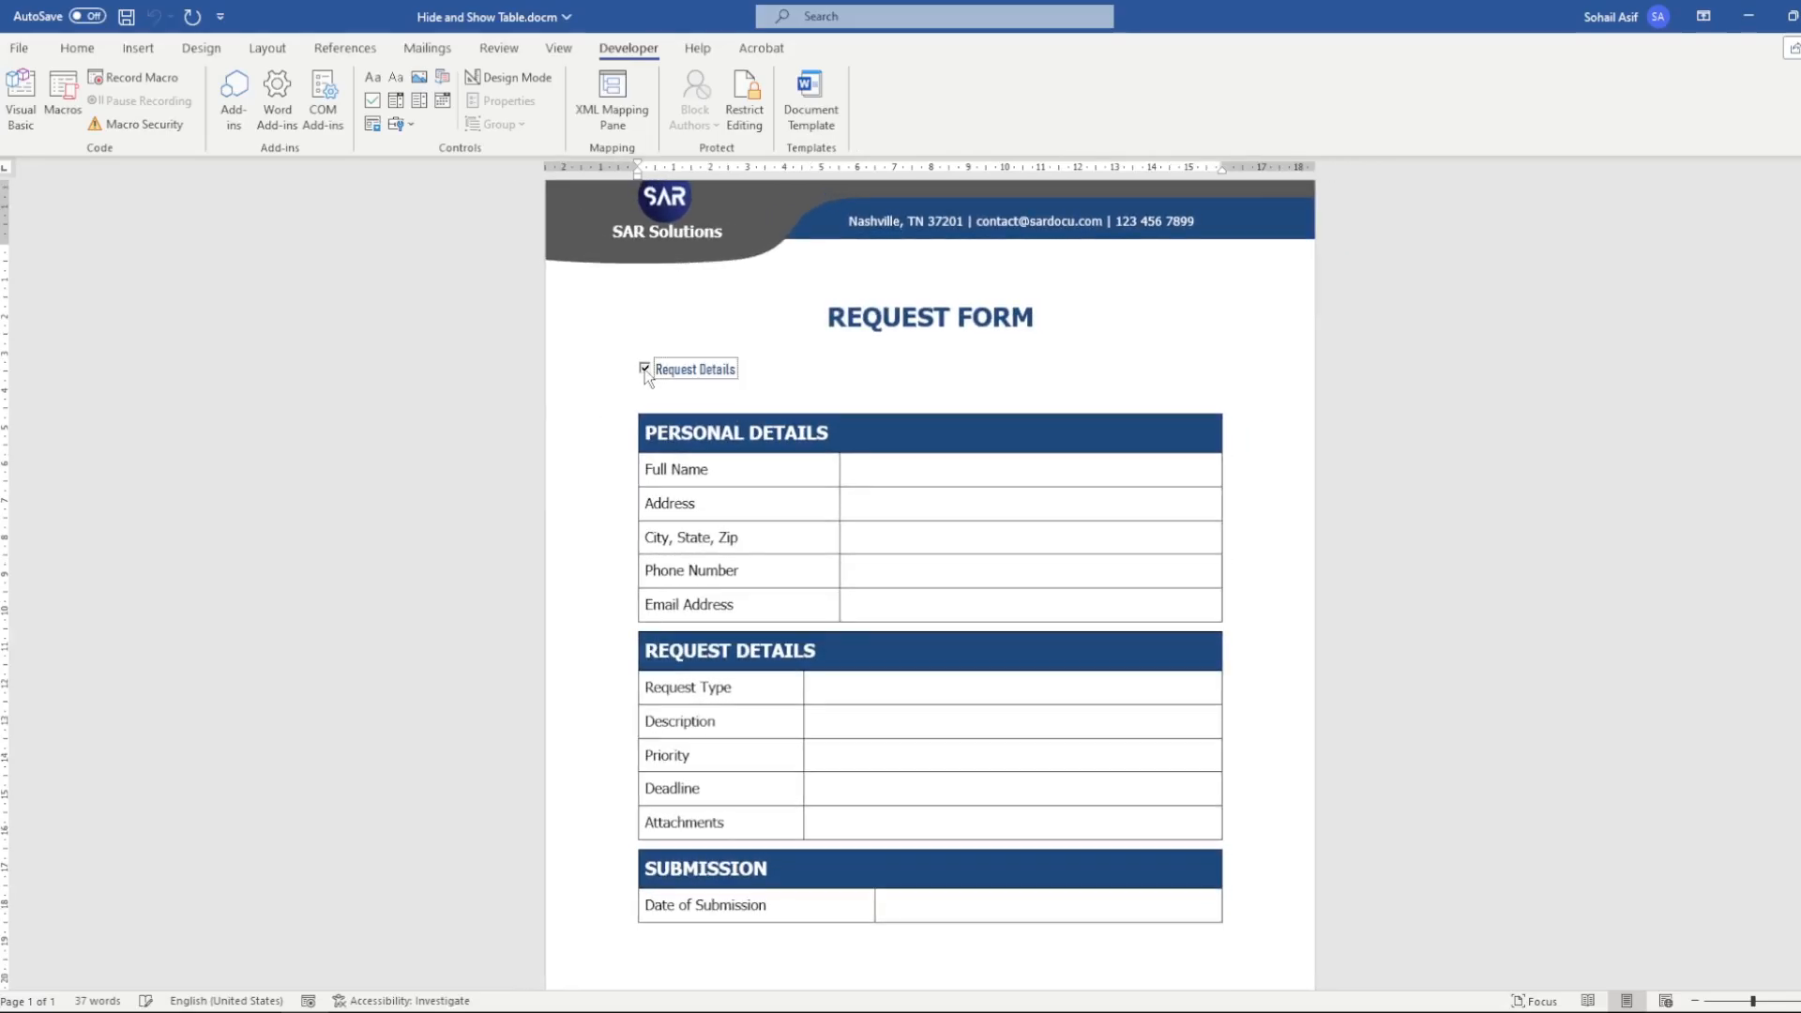
click(644, 369)
scroll(988, 535, down, 1)
scroll(988, 535, down, 3)
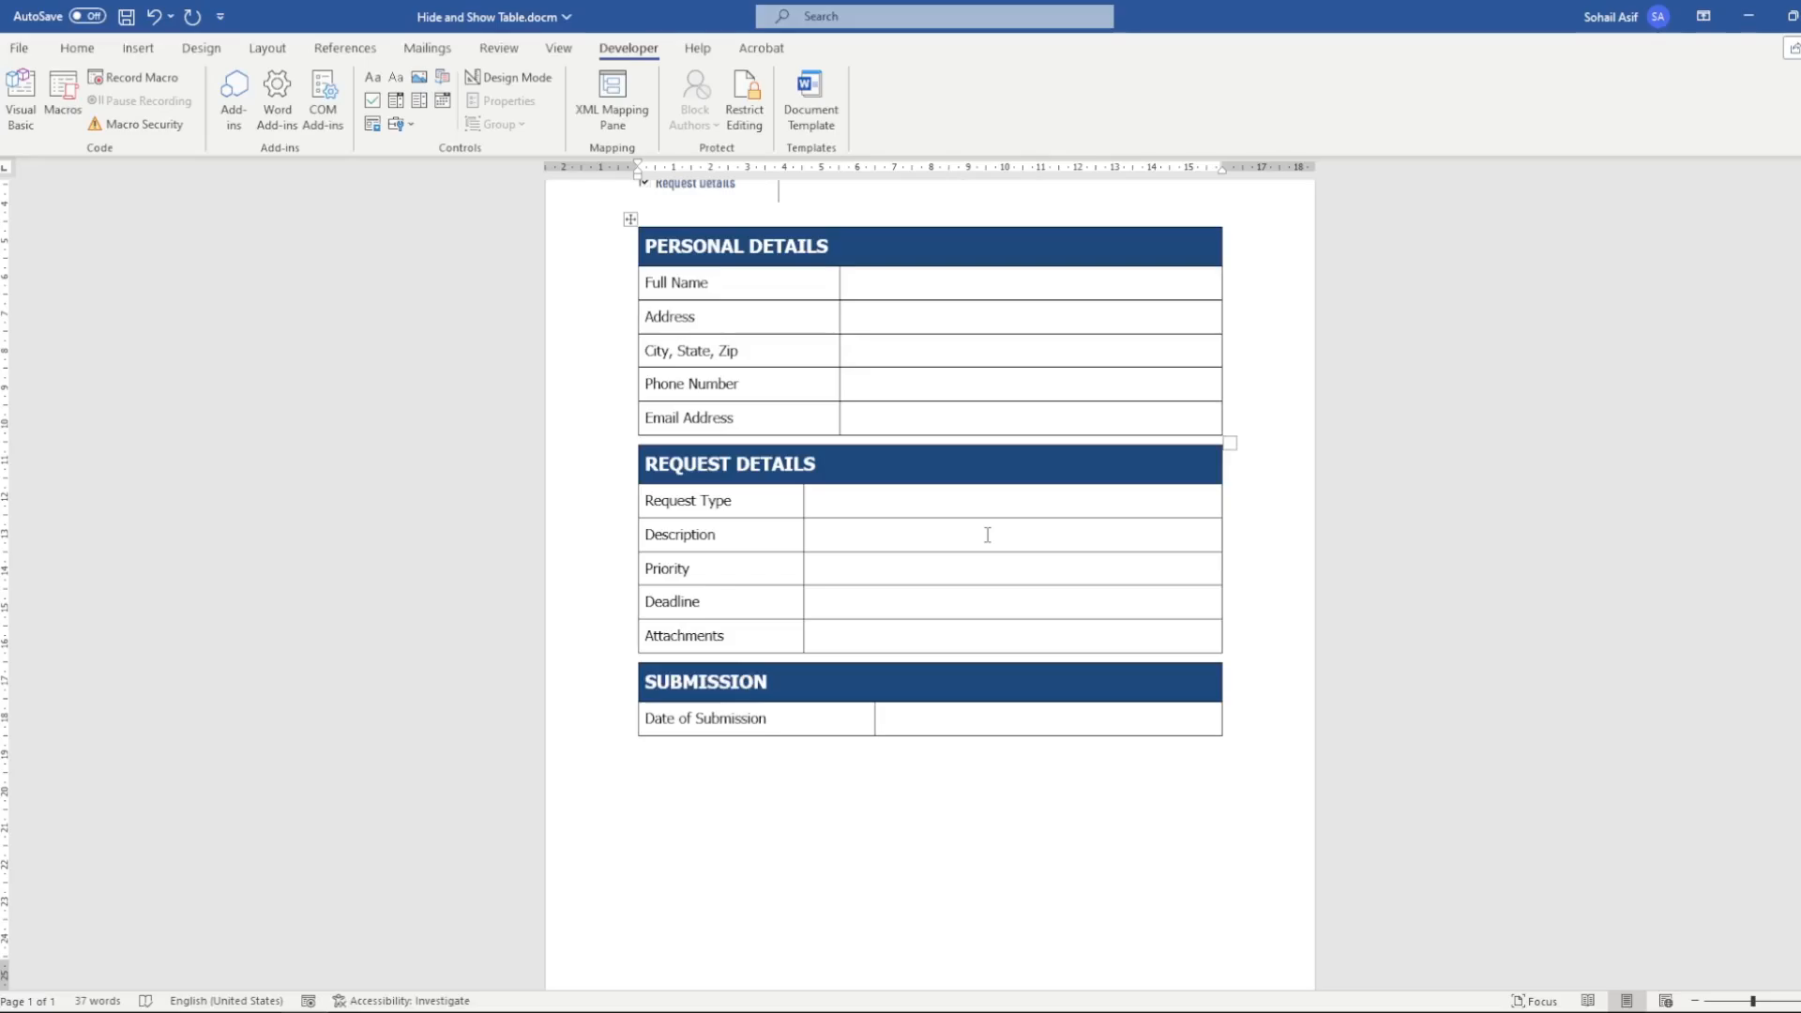
scroll(988, 535, up, 2)
scroll(987, 535, up, 2)
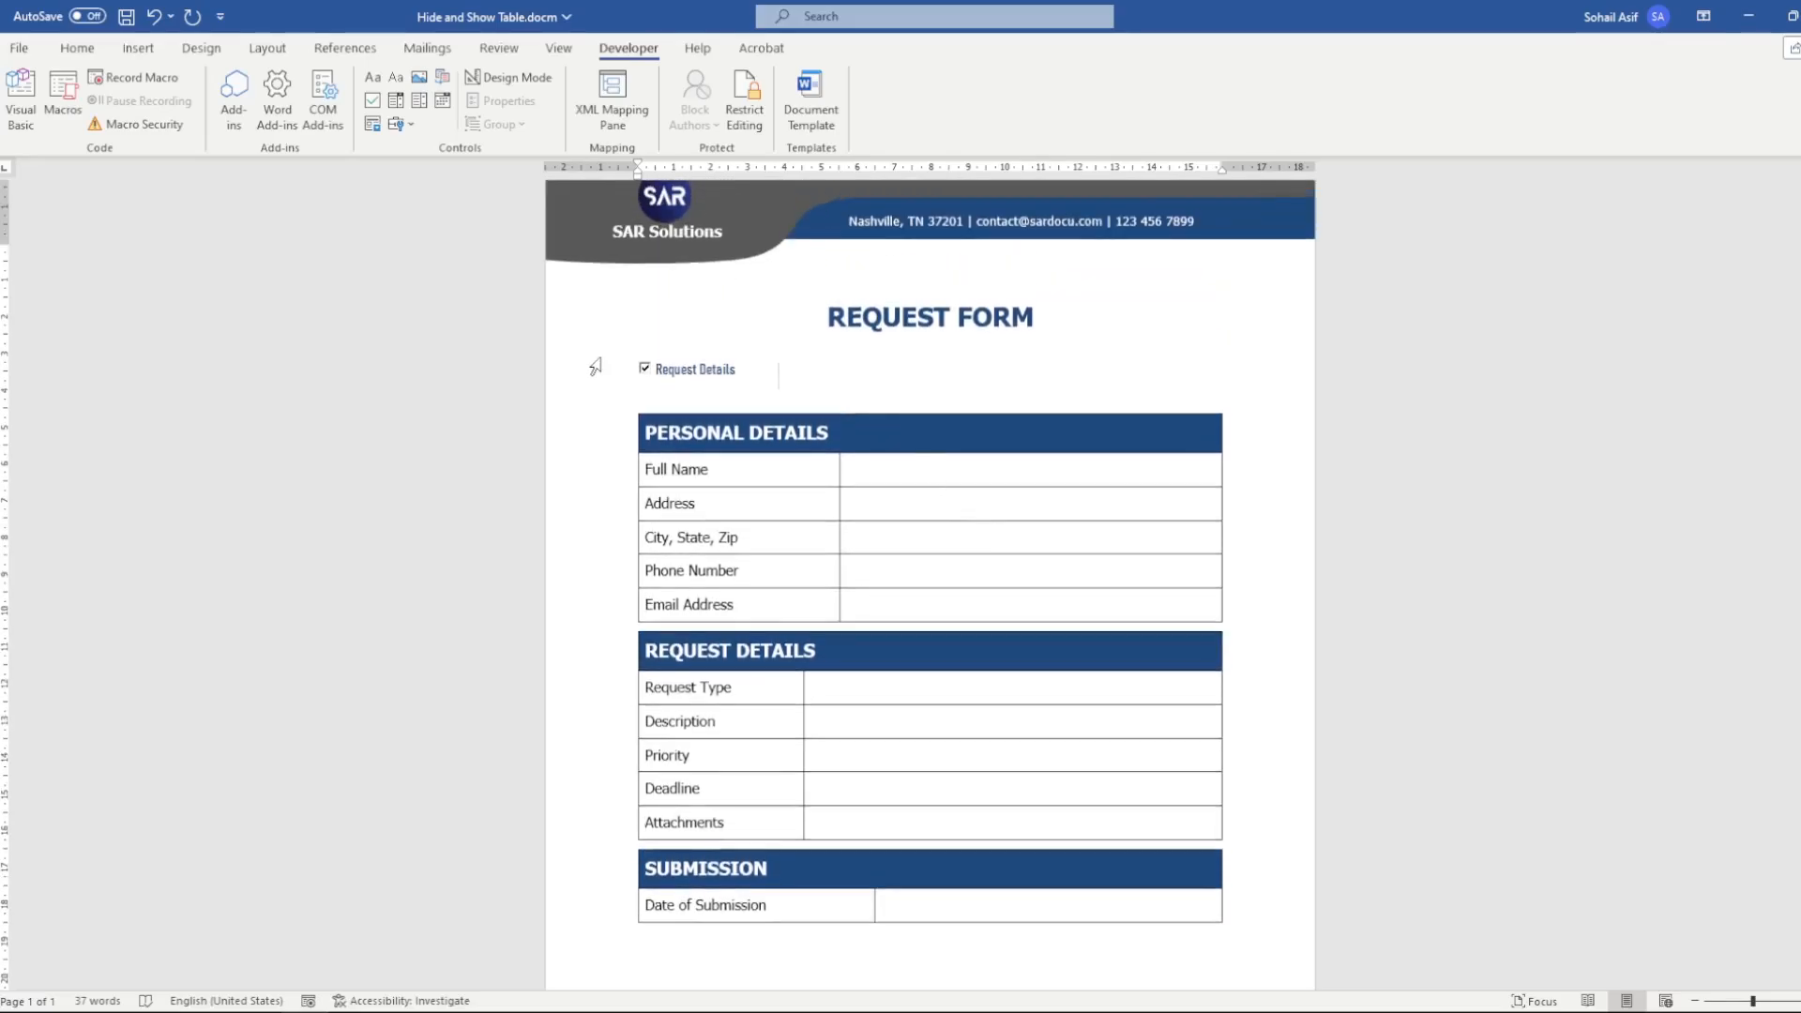
Clear the Request Details check box to hide its table, and place the cursor in the Full Name cell
click(644, 369)
click(614, 403)
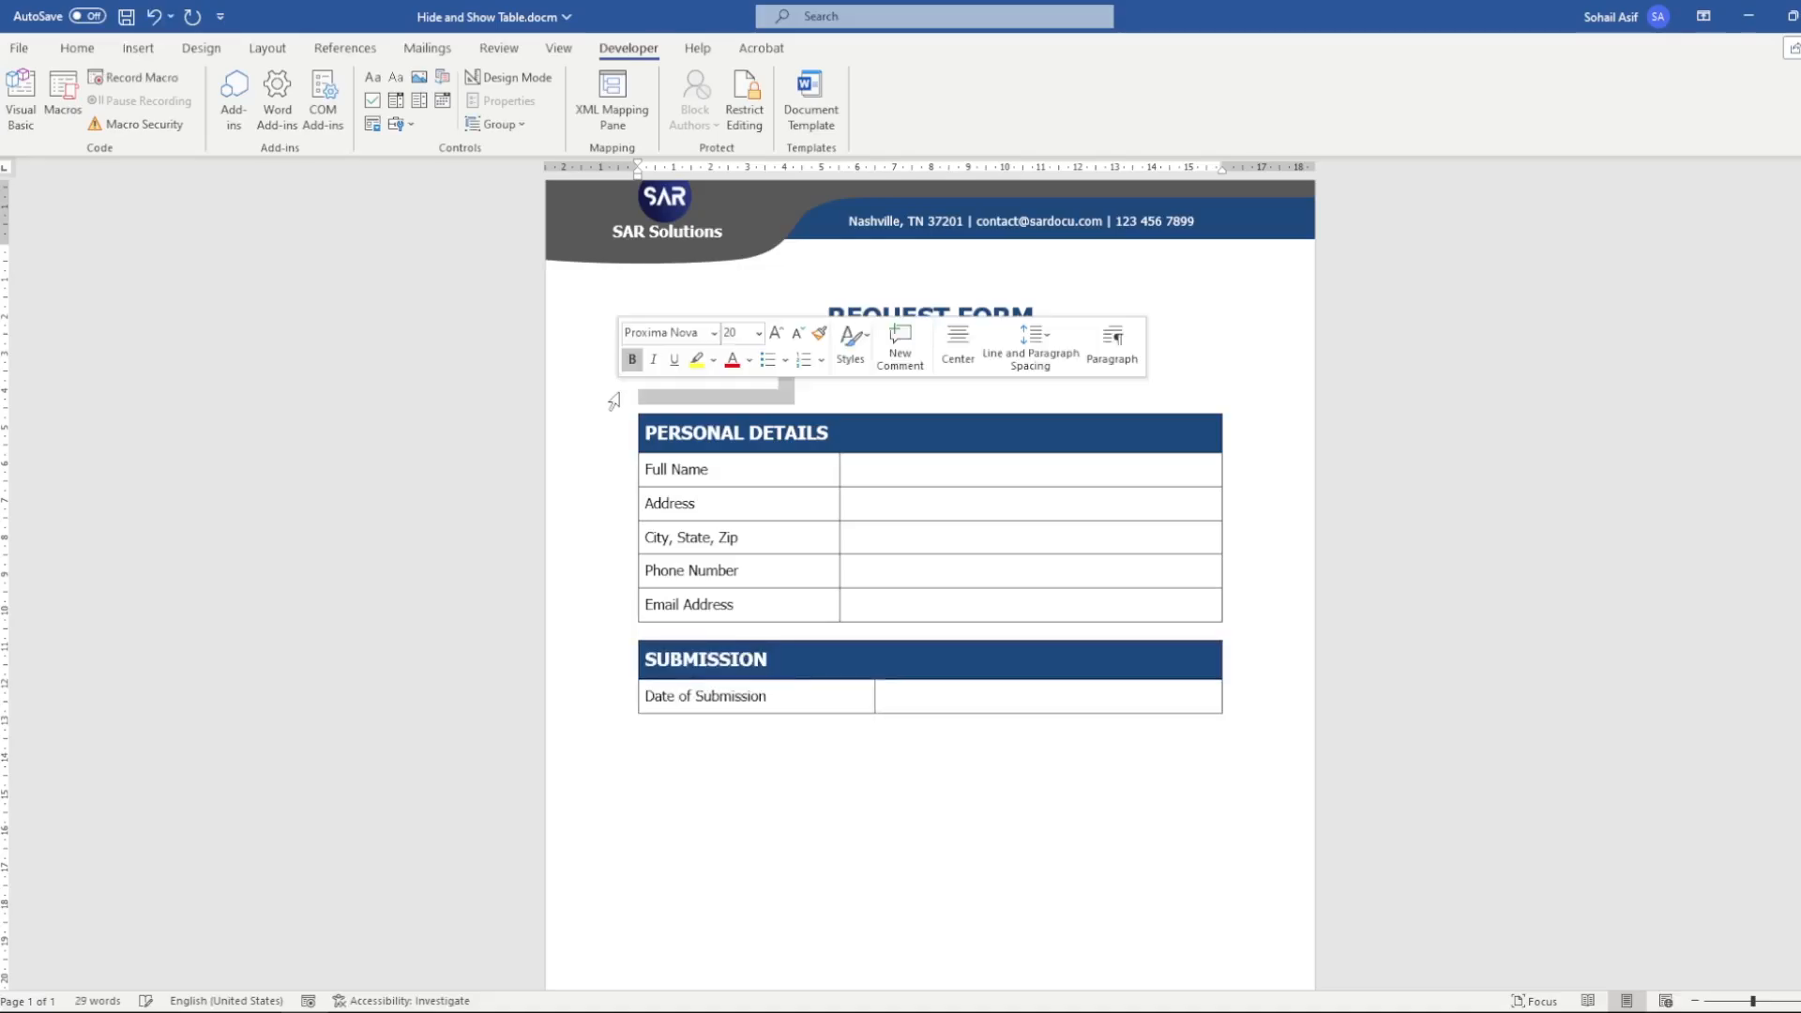
click(782, 474)
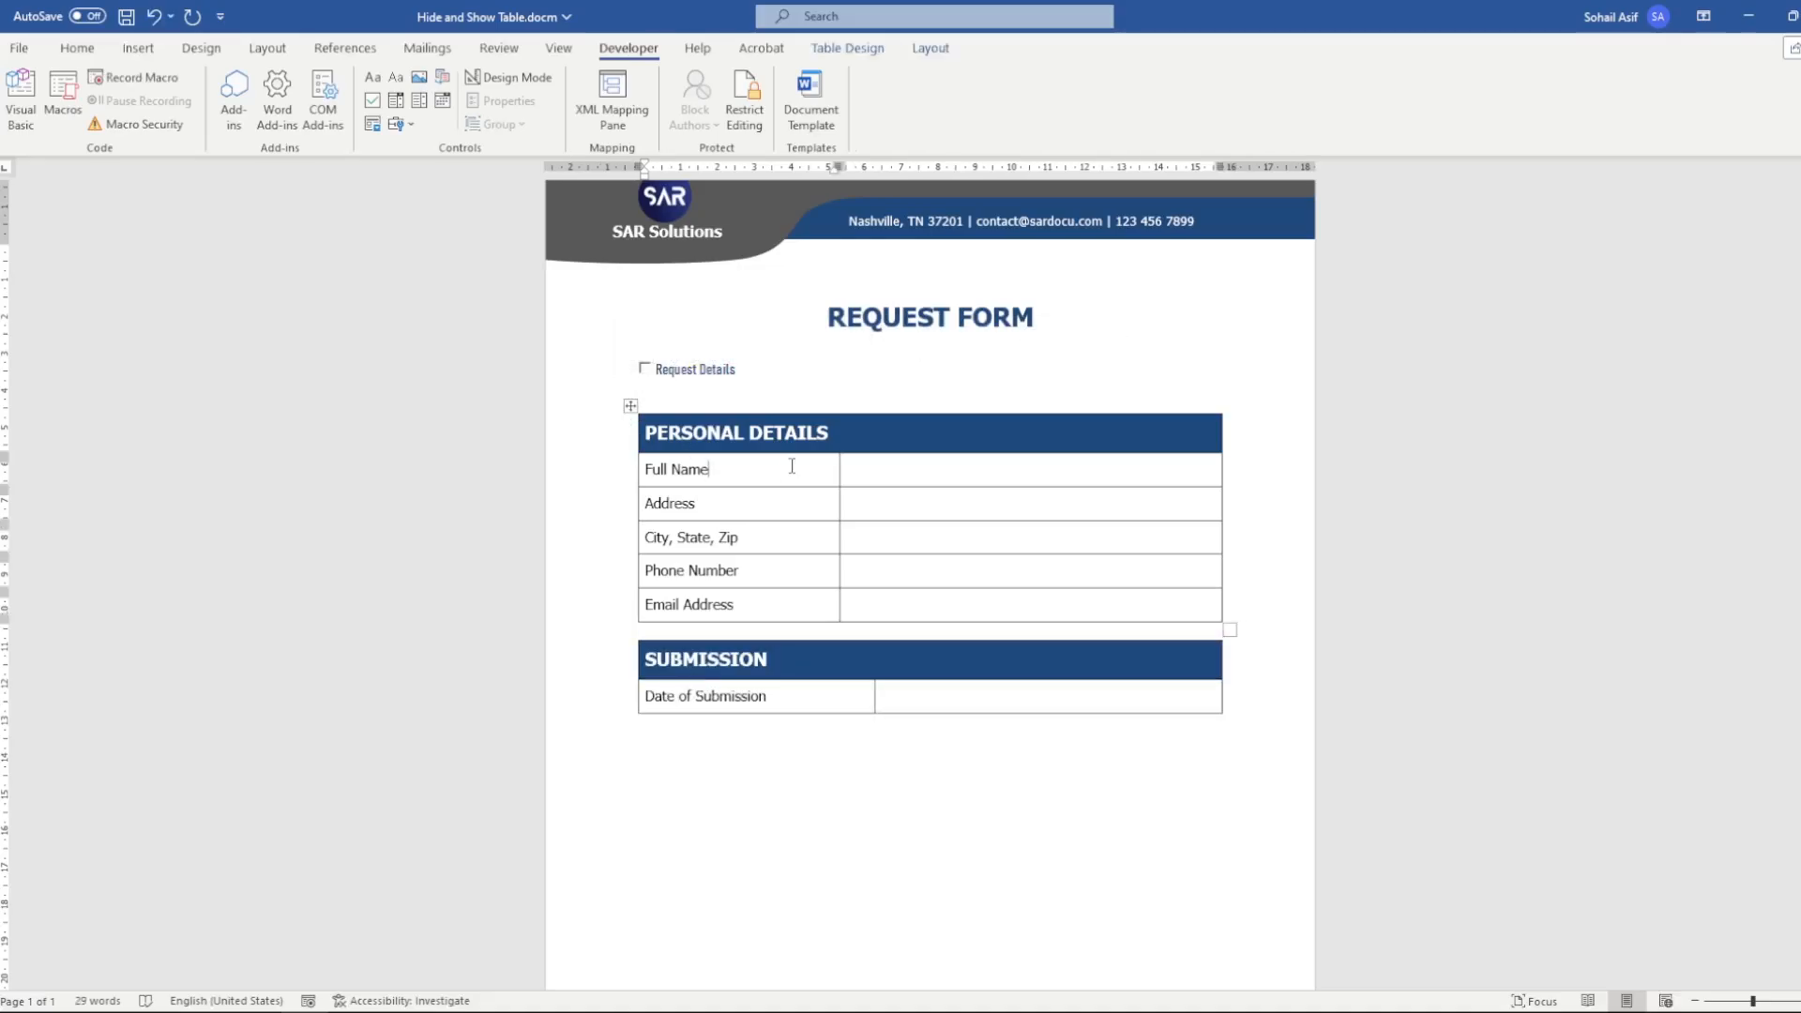